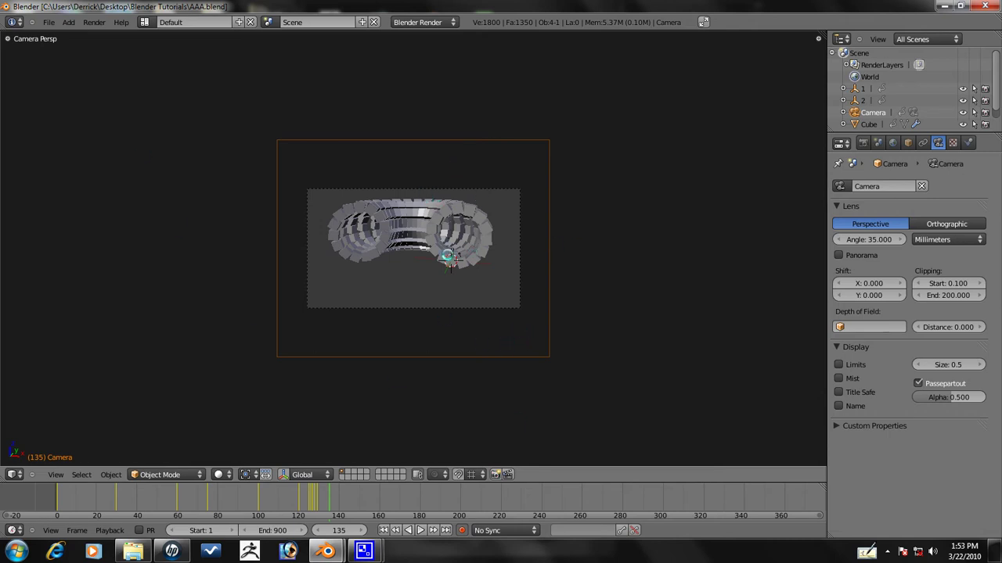
- At frame 160, reposition the camera so the curved tube of cubes sits vertically inside the camera frame
right_click(455, 244)
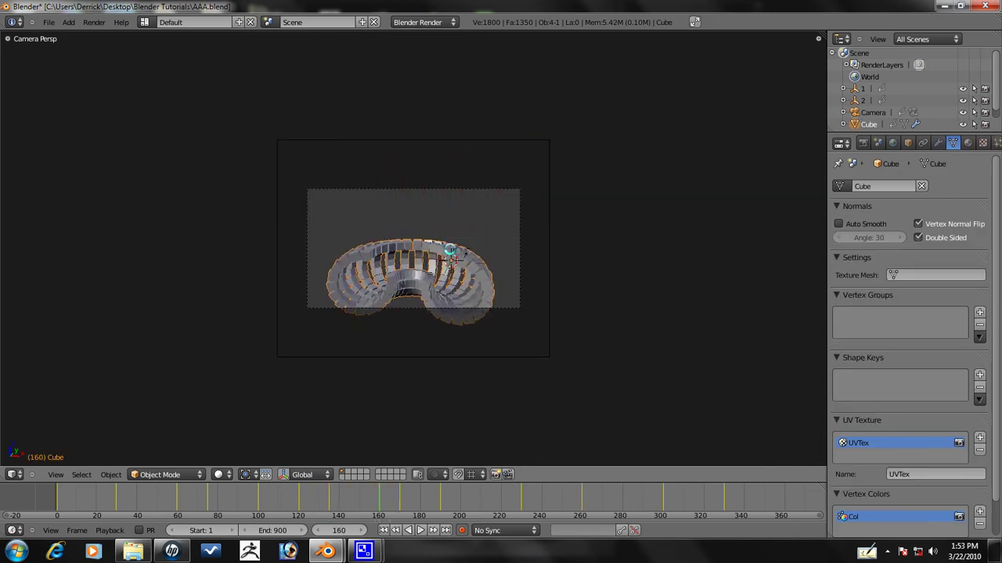
right_click(547, 244)
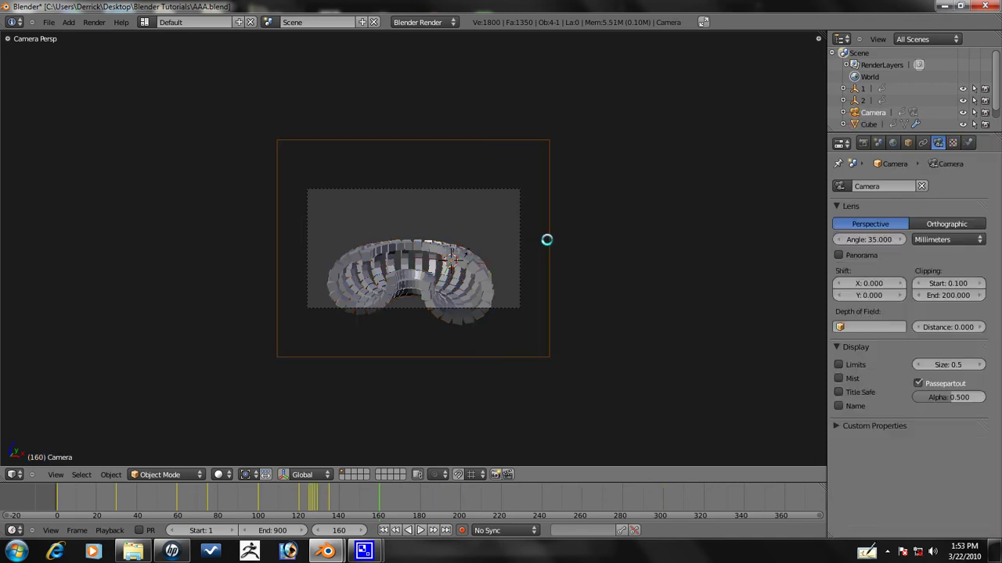
key(g)
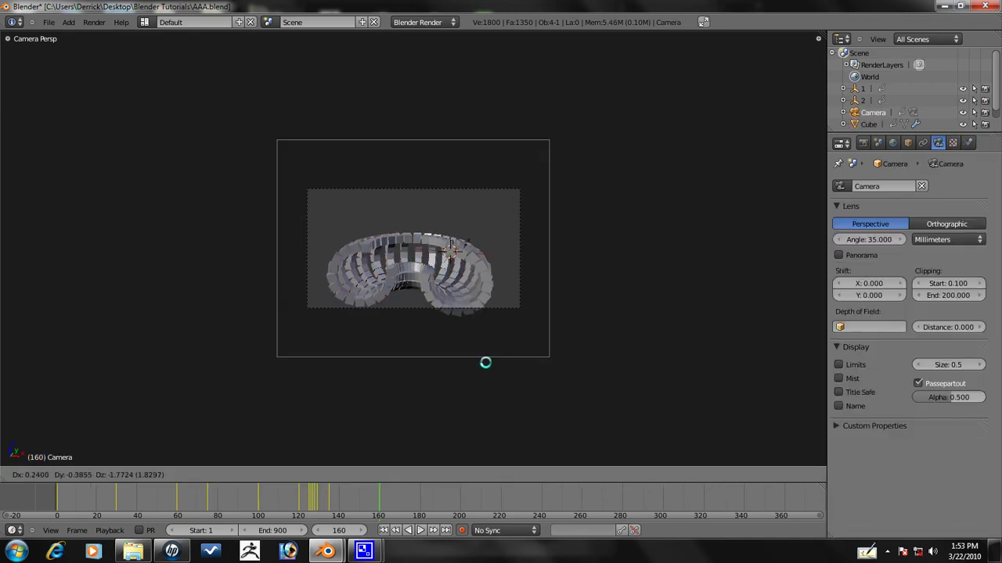
click(486, 396)
key(g)
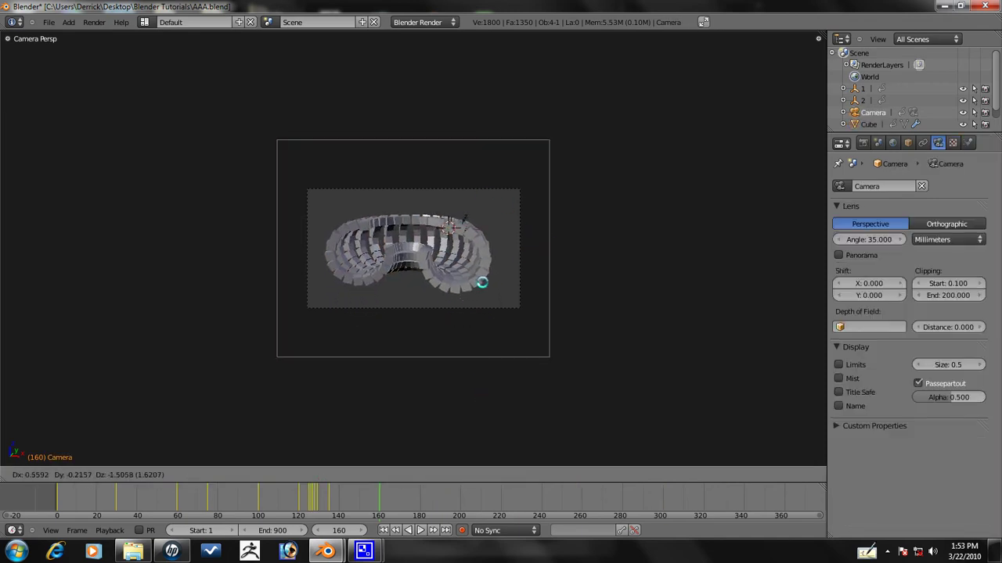
click(464, 218)
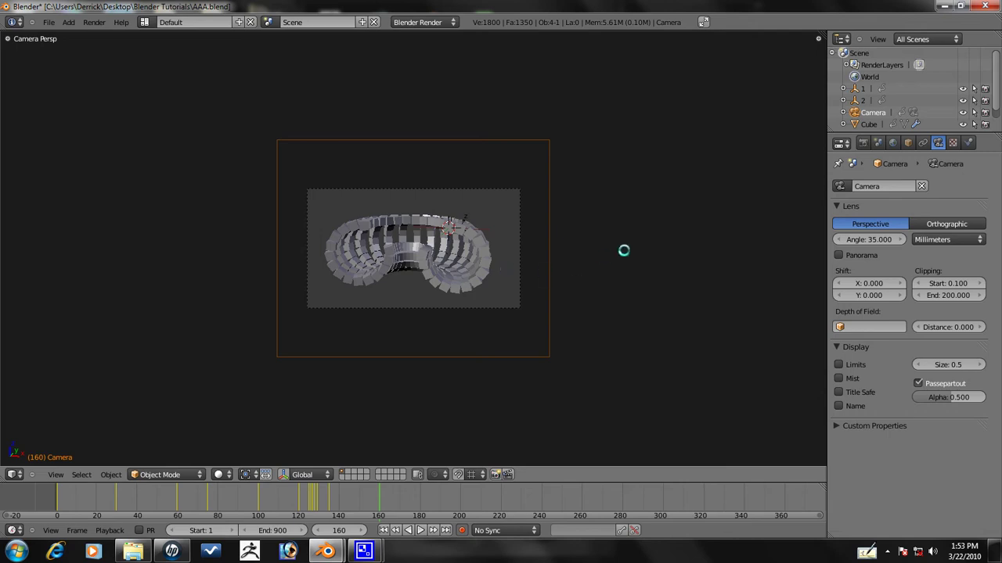
- Rotate the camera about the global Z axis and move it sideways to bring the tube back toward the frame
key(r)
key(z)
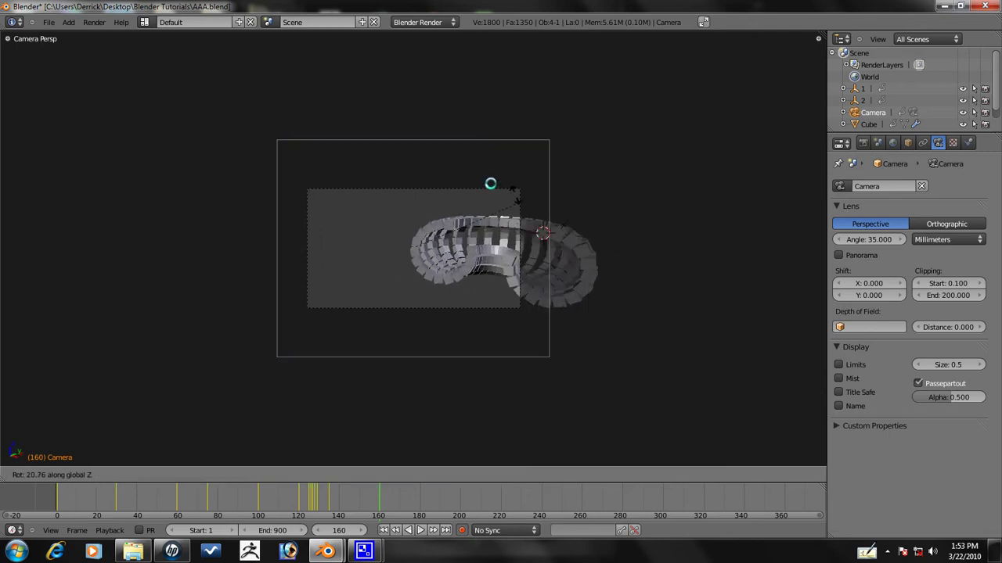
click(382, 214)
key(g)
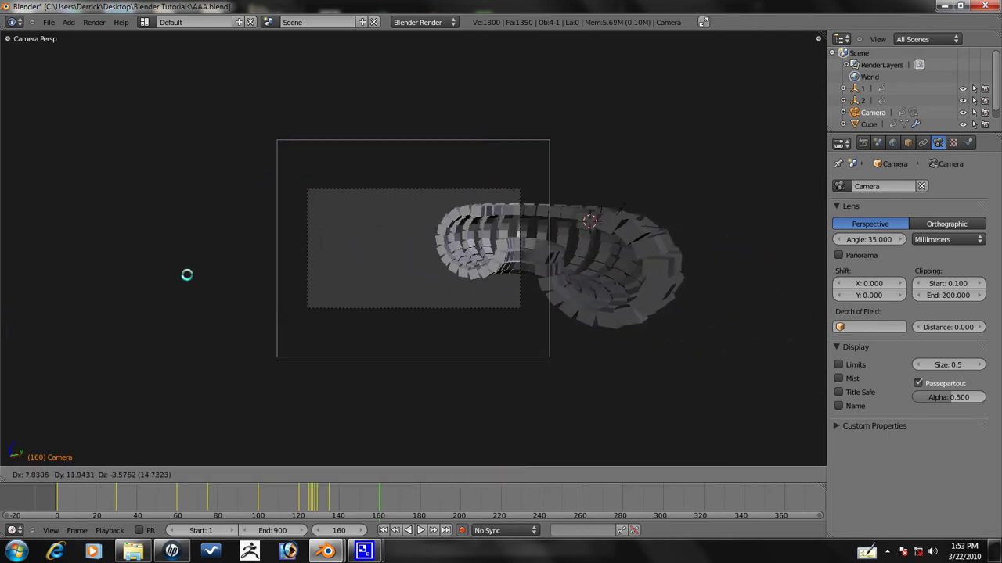
click(532, 282)
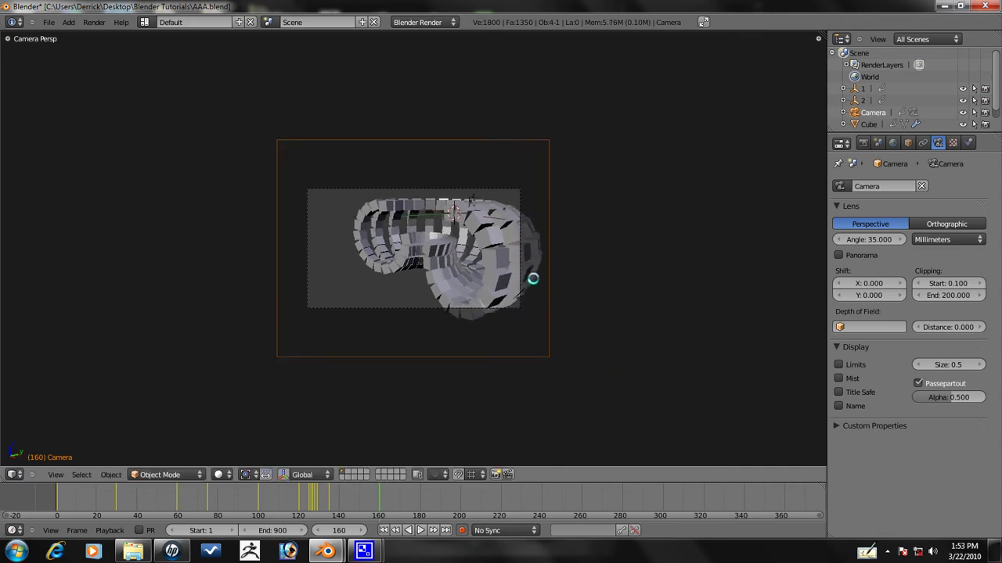
- Shift the camera sideways until the whole tube of cubes fits within the frame at frame 160
key(g)
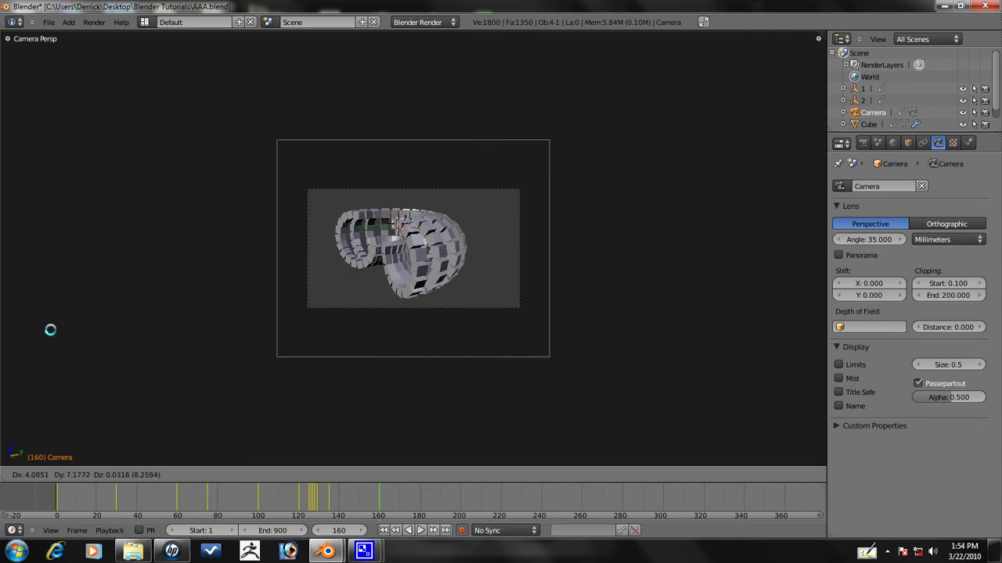
right_click(364, 271)
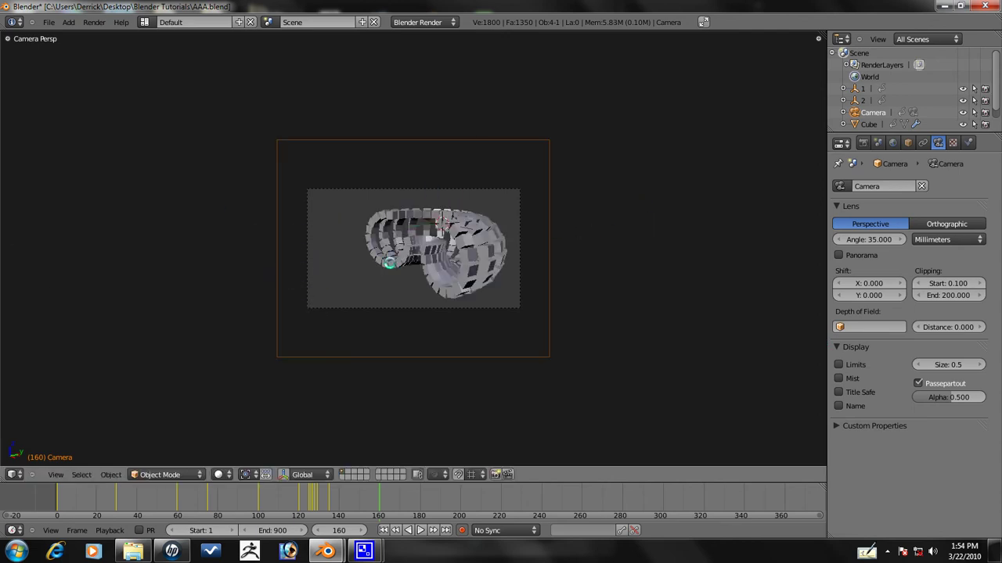
key(g)
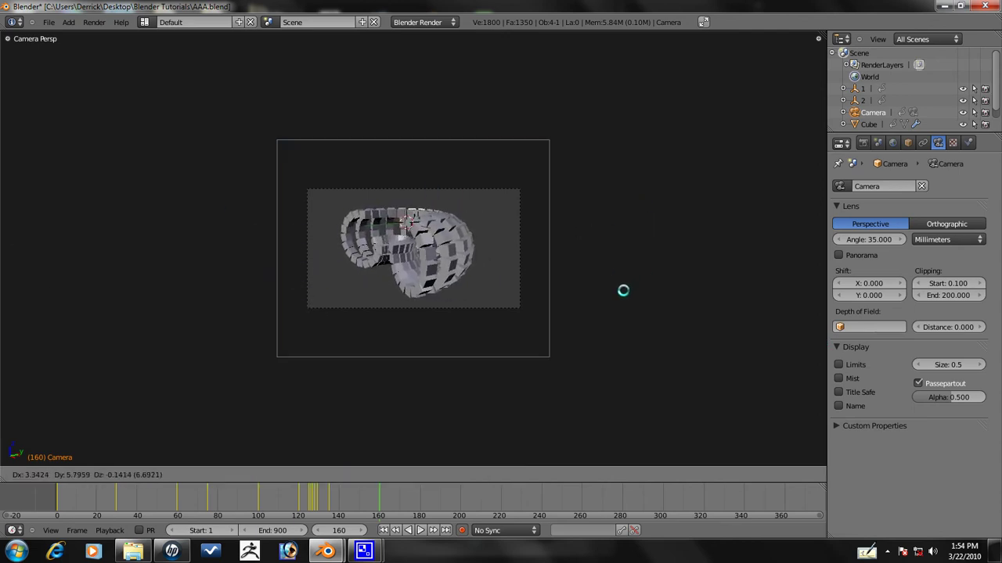
click(588, 288)
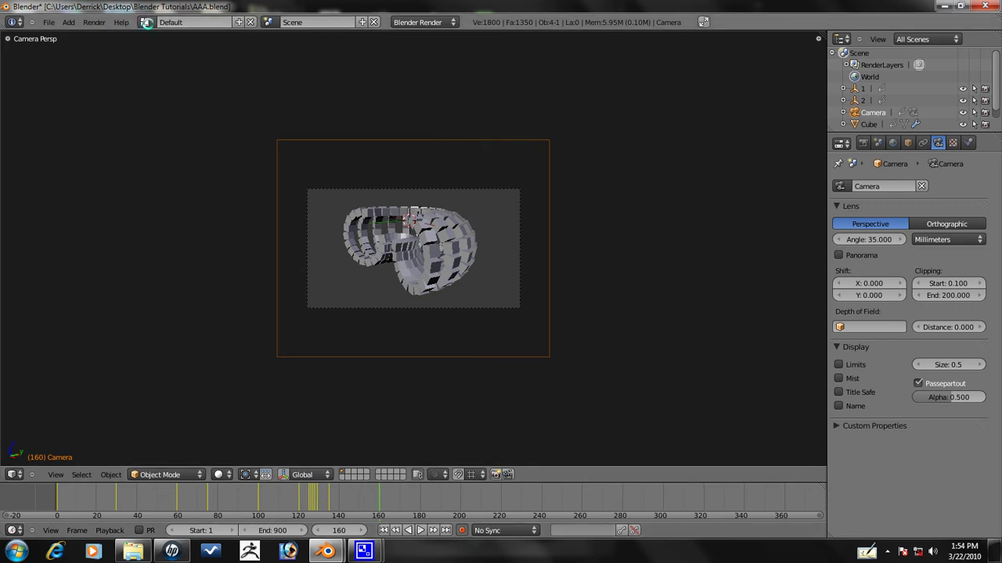
- Switch to the Animation screen layout and delete the cluster of camera keyframes between frames 120 and 135 in the dope sheet
click(145, 22)
click(156, 41)
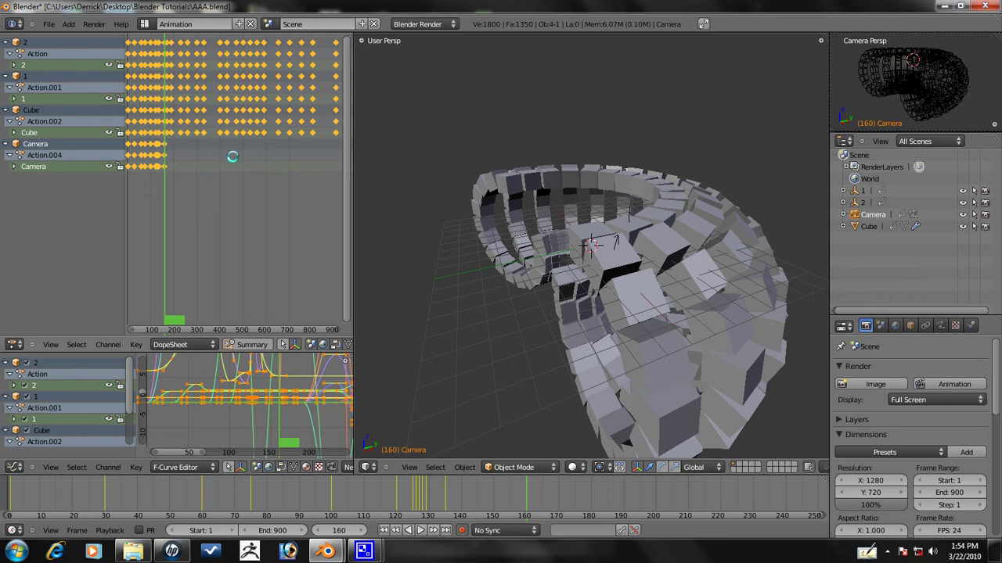
scroll(232, 156, up, 2)
middle_drag(271, 176, 192, 214)
scroll(317, 181, up, 6)
scroll(229, 185, up, 4)
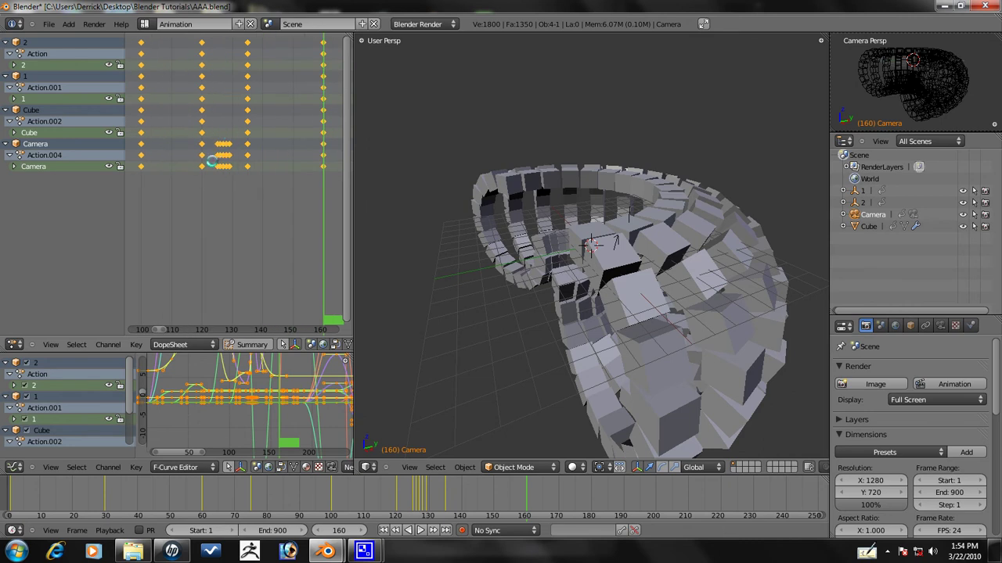
key(a)
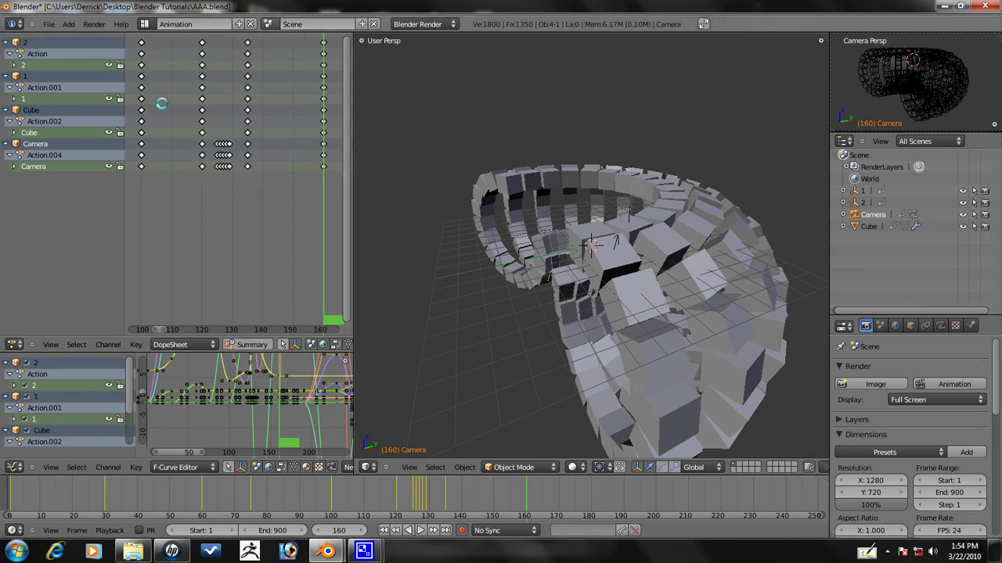
drag(207, 133, 235, 184)
key(x)
click(230, 181)
- Return to the Default screen layout
scroll(219, 206, down, 2)
scroll(219, 207, down, 6)
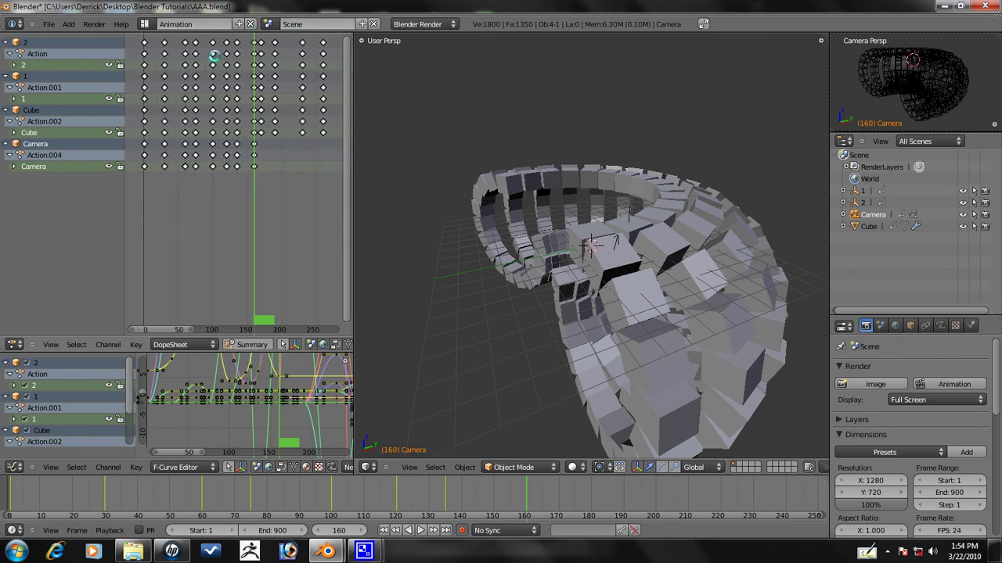
click(145, 24)
click(154, 69)
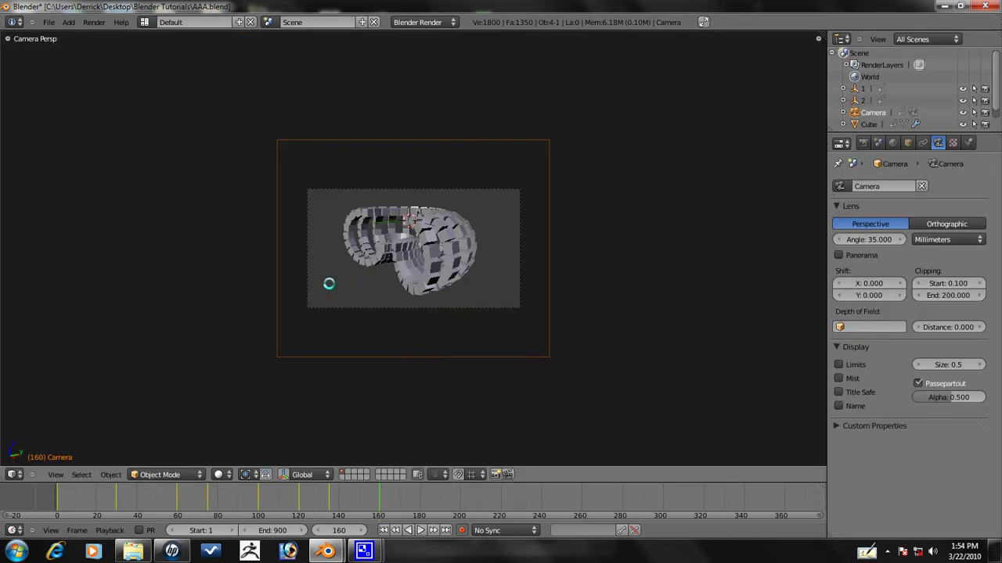
- At frame 170, select the camera and move it sideways to bring the separated rings into the frame
right_click(444, 253)
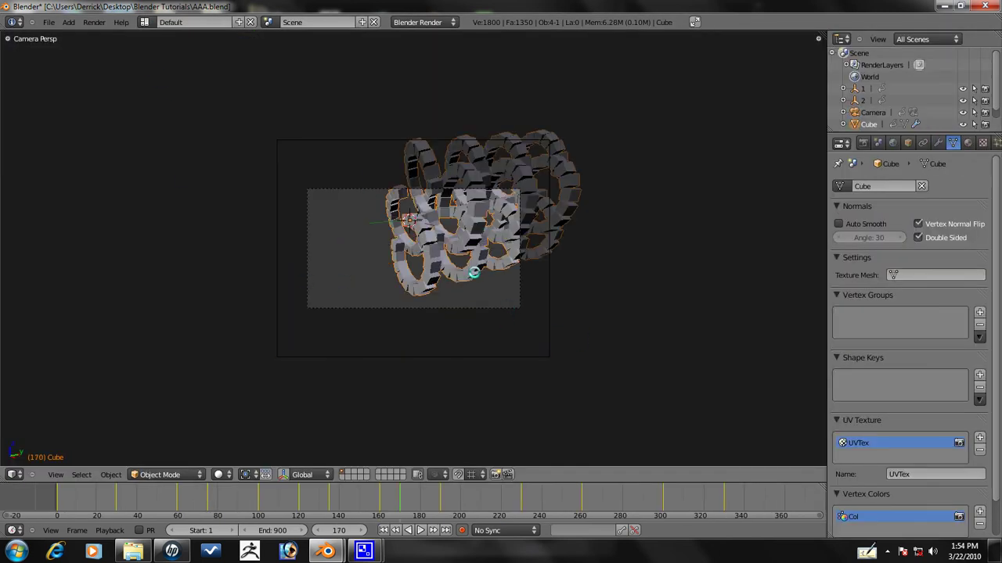
scroll(401, 221, down, 2)
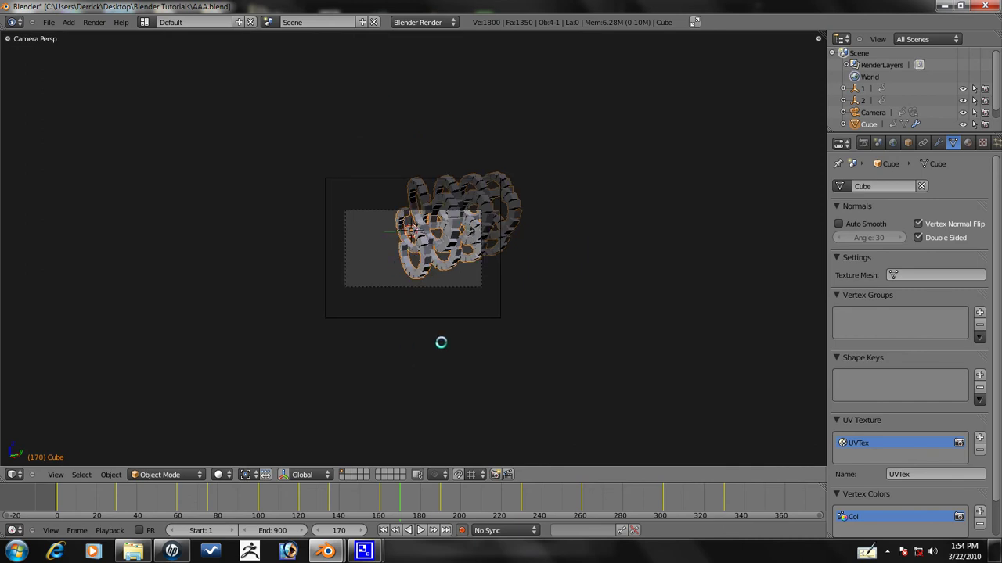
right_click(505, 314)
key(g)
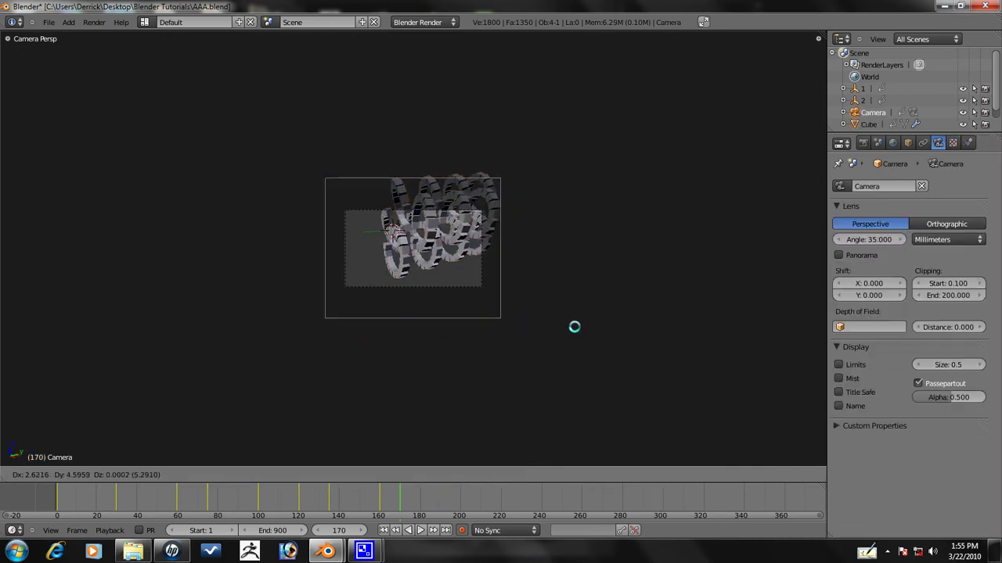
click(408, 336)
- Raise the camera to centre the rings vertically and roll it about -5.7 degrees around the view axis
key(r)
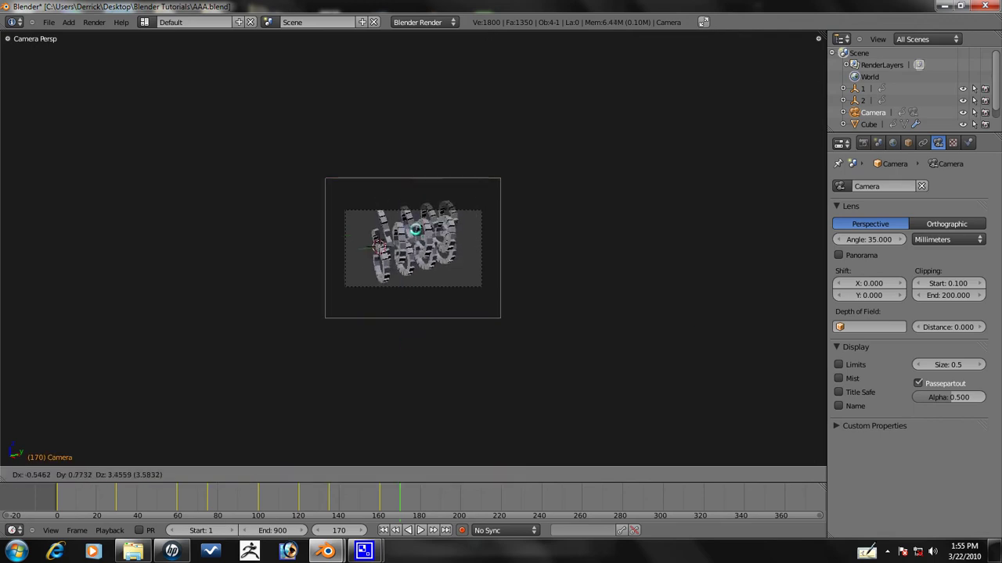
click(481, 220)
key(r)
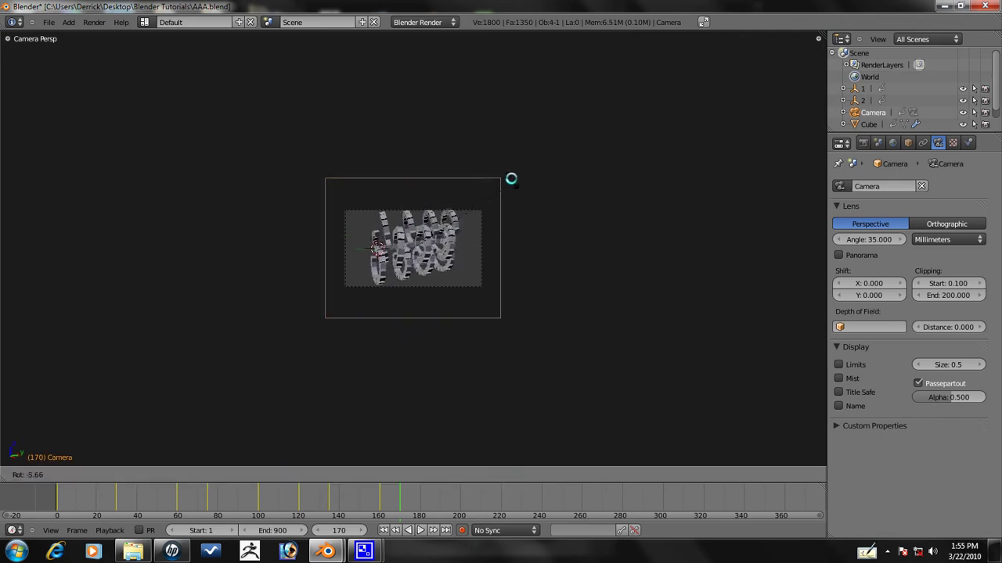
click(511, 183)
- Pull the camera slightly back along its local Z axis to leave more space around the rings
key(Home)
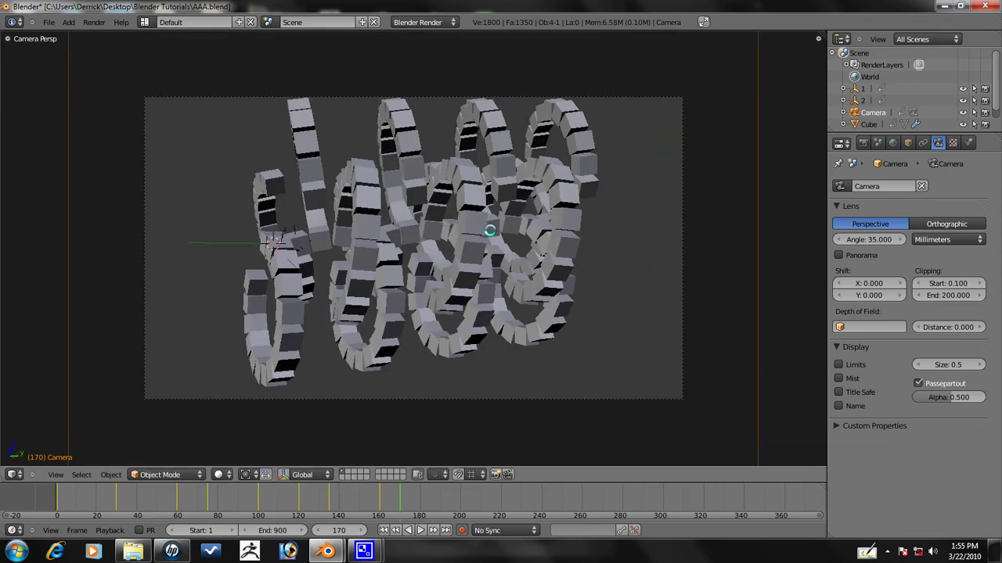
key(g)
key(z)
key(z)
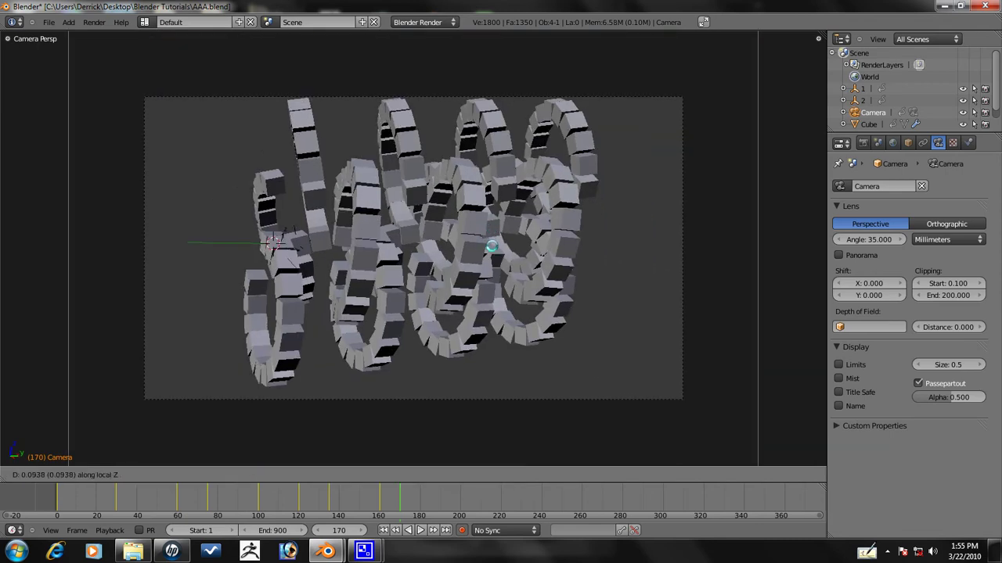
key(z)
click(520, 239)
- At frame 190, select the camera and rotate it about the global Z axis
right_click(520, 240)
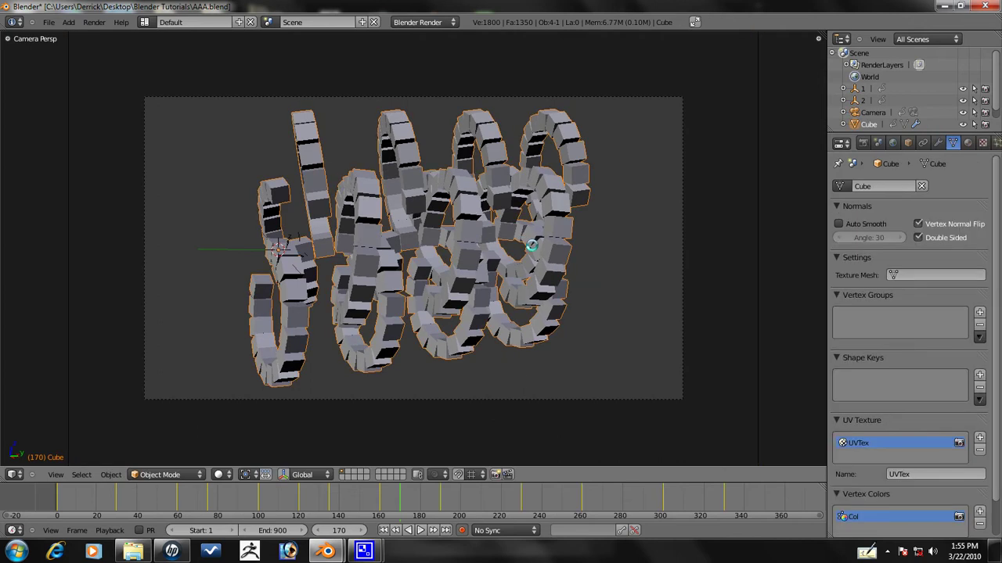
scroll(531, 246, down, 5)
right_click(550, 249)
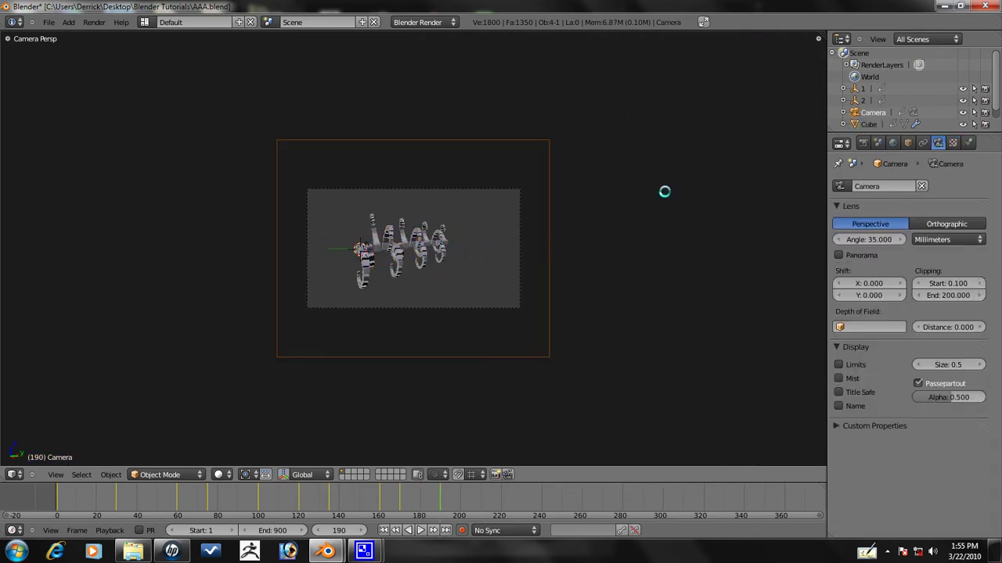
key(r)
key(z)
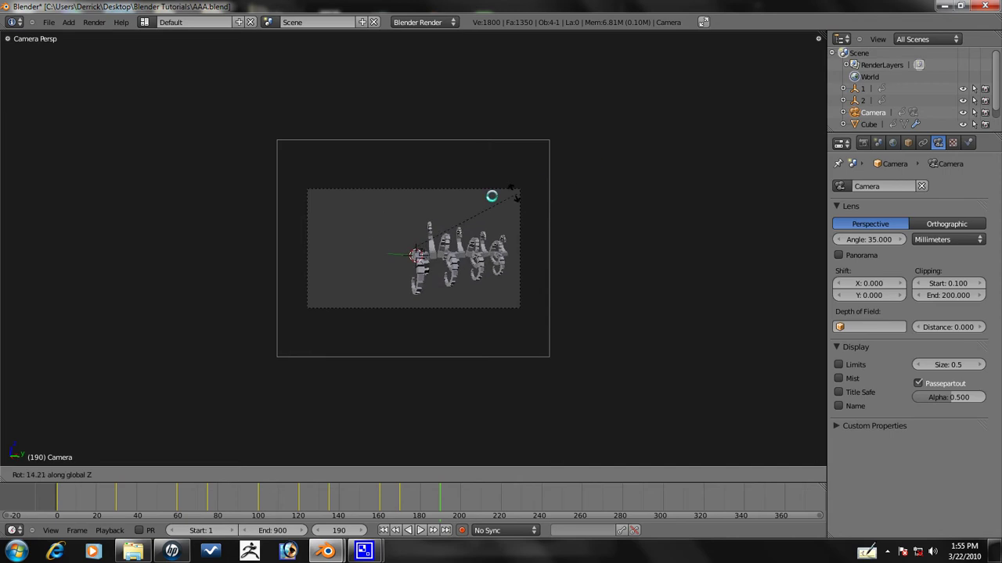
key(z)
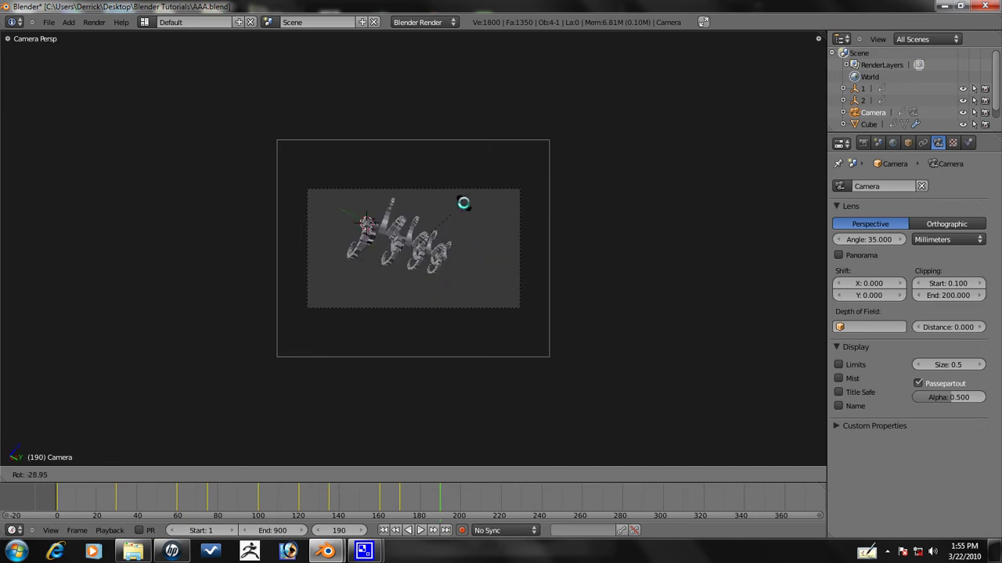
key(z)
click(449, 207)
- Move the camera around the coils and roll it about 4.4 degrees around the view axis
key(g)
click(754, 318)
key(r)
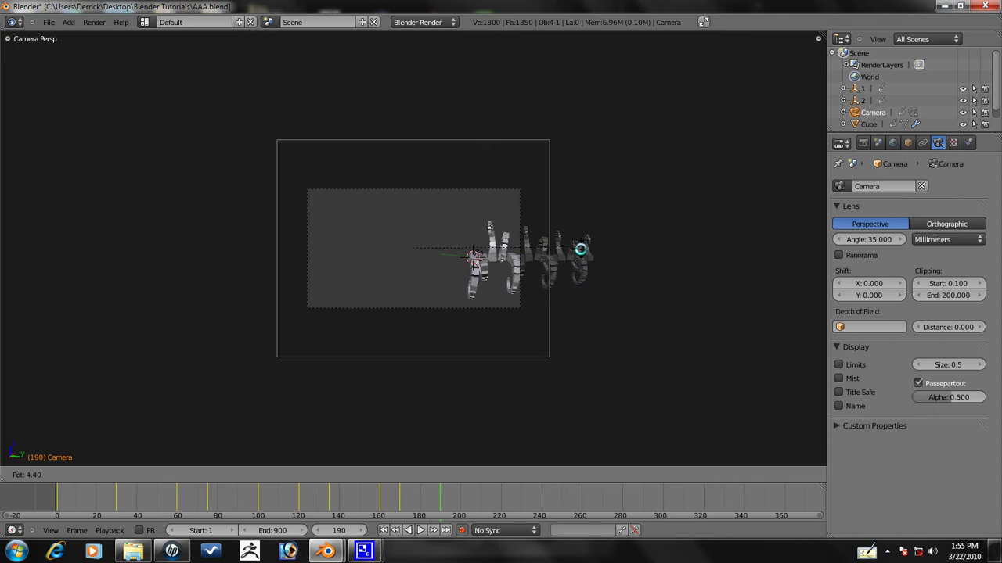
click(580, 250)
- Reposition the camera sideways in two moves so all the coils lie inside the frame
key(g)
click(125, 267)
key(g)
click(426, 295)
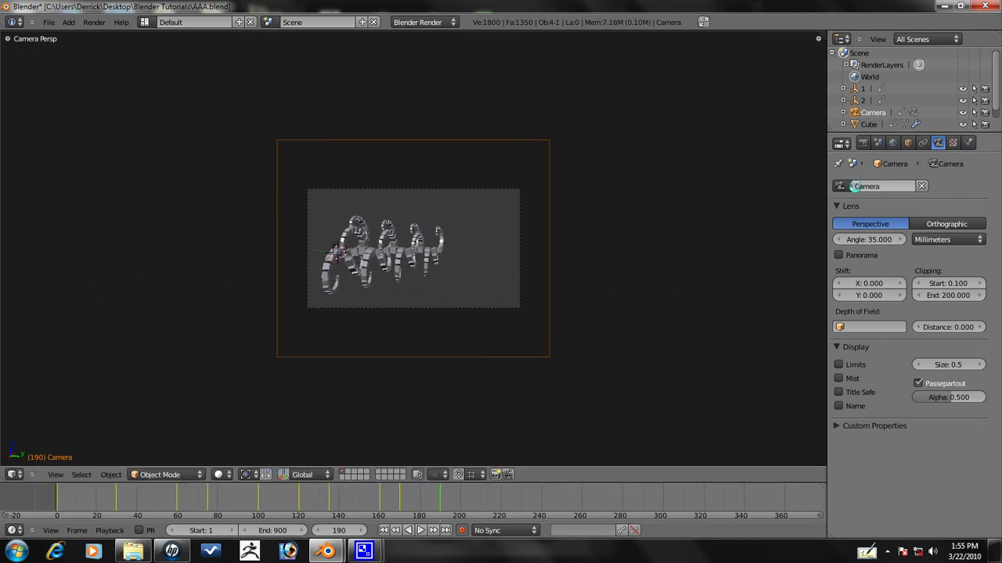
- Turn the camera about the global Z axis to shift the coils toward the frame's centre, and adjust its position
key(r)
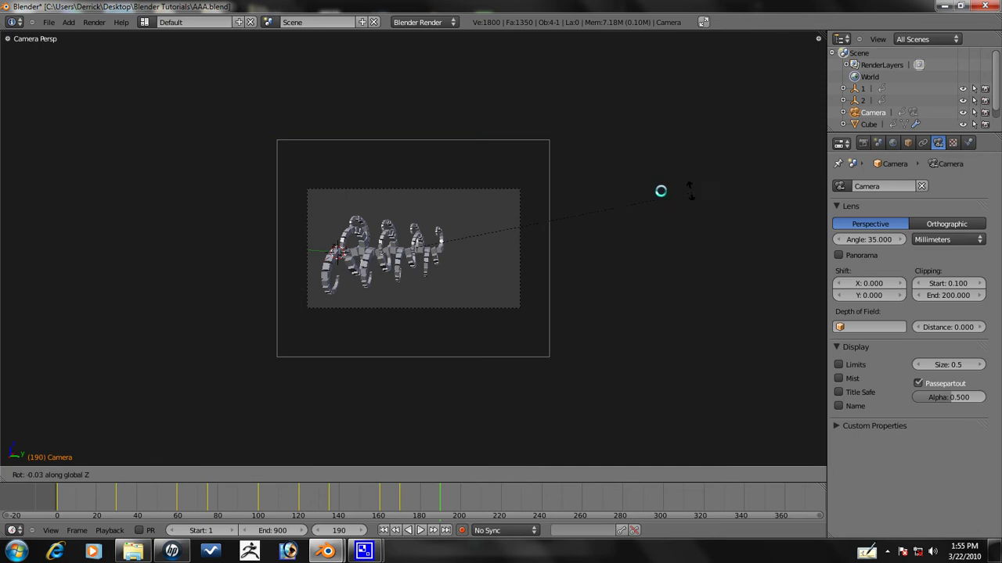
key(z)
click(579, 245)
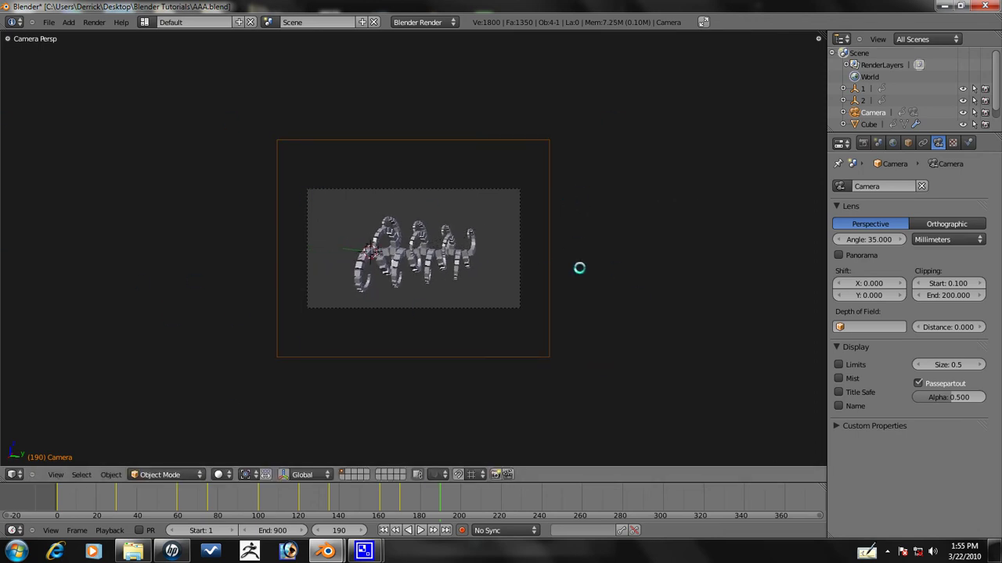
key(g)
click(458, 274)
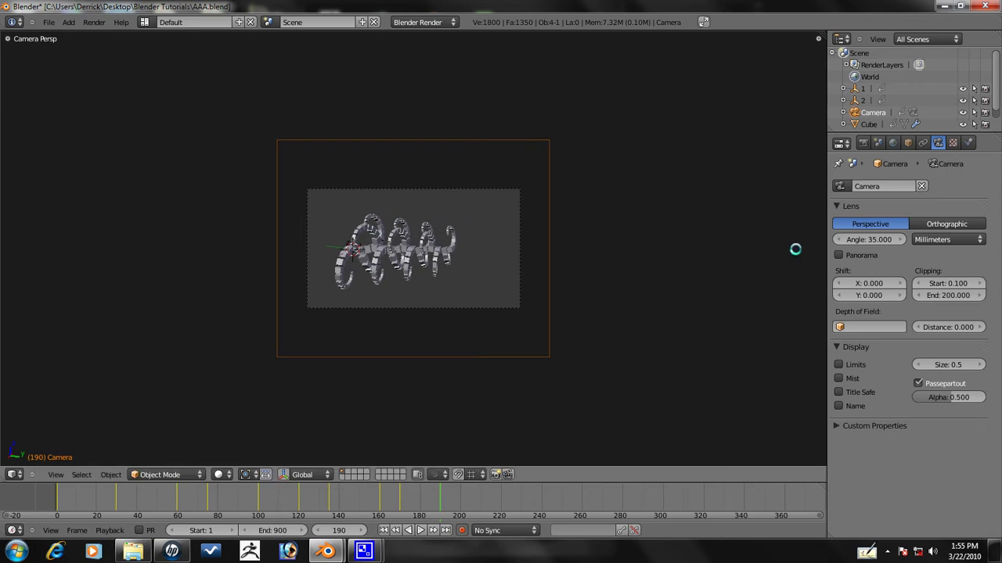
- Rotate the camera about the global Z axis again and shift it to keep the coils framed from the new angle
key(r)
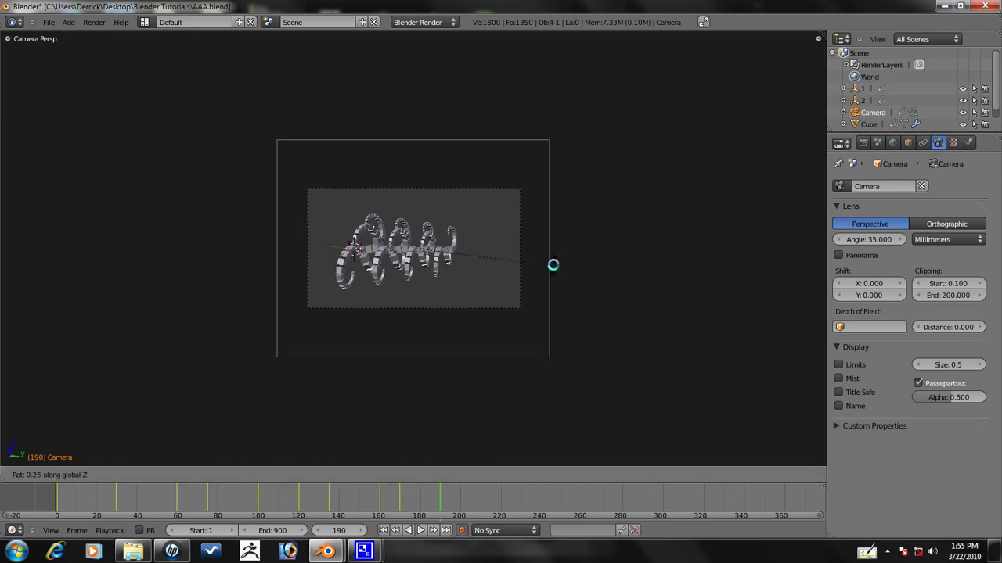
click(431, 302)
key(g)
click(603, 326)
- Bring the camera closer to the coils along its local Z axis in two moves, shifting it to keep them inside the frame
key(g)
key(z)
key(z)
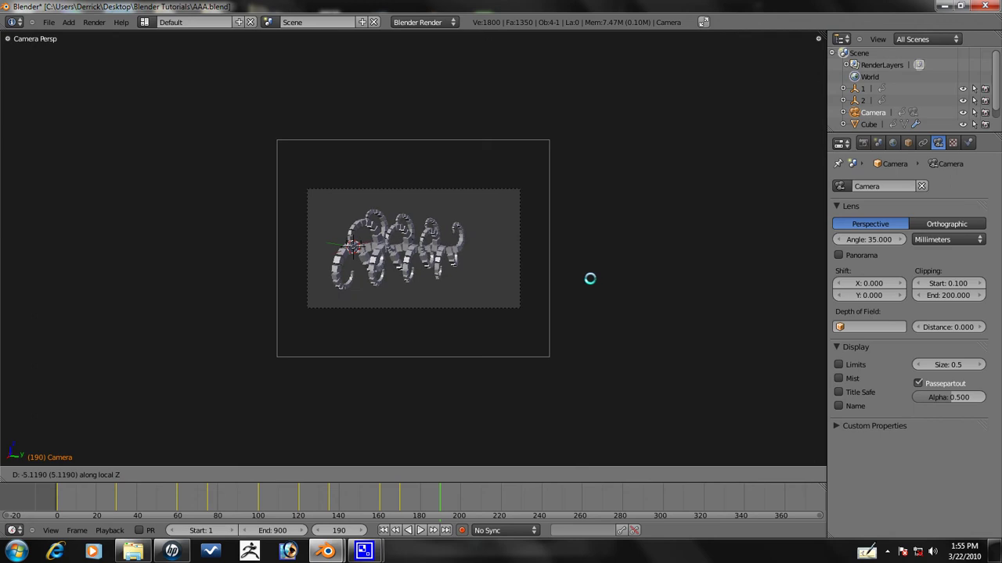
click(589, 260)
key(g)
click(546, 255)
key(g)
key(z)
key(z)
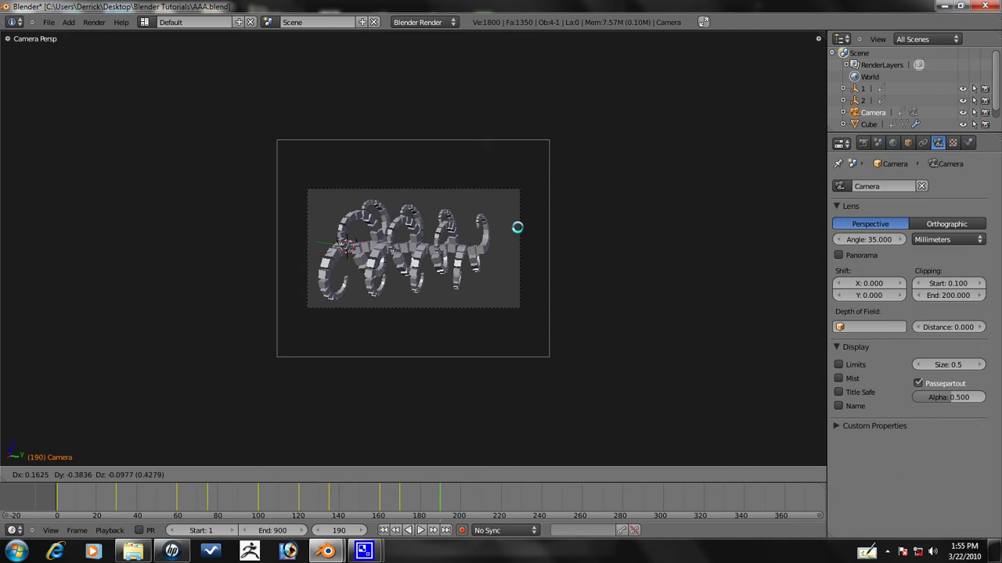
click(516, 227)
- Go to the cube array's keyframe at frame 230 and pull the camera back from the array along its local Z axis
right_click(419, 245)
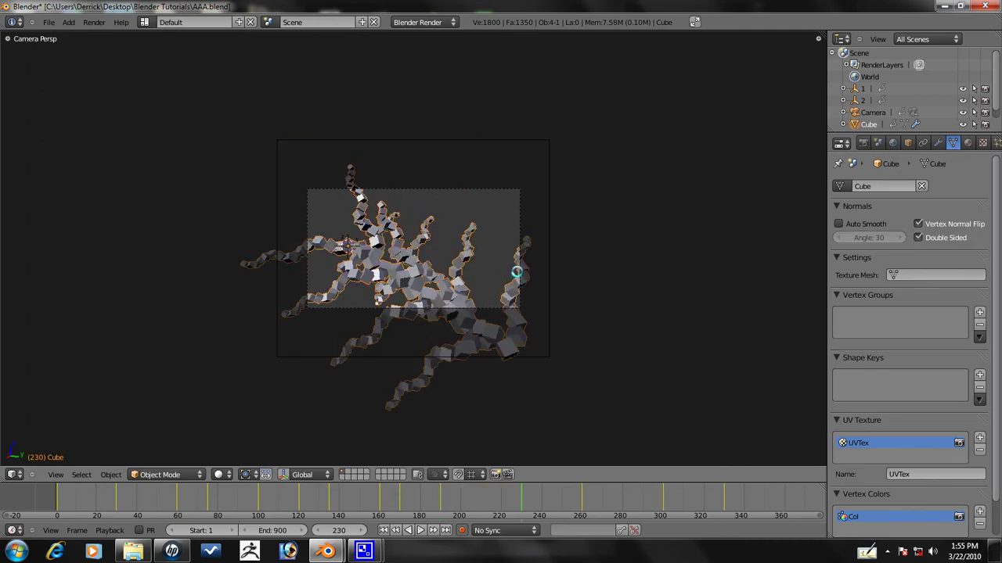
right_click(546, 258)
key(g)
key(z)
key(z)
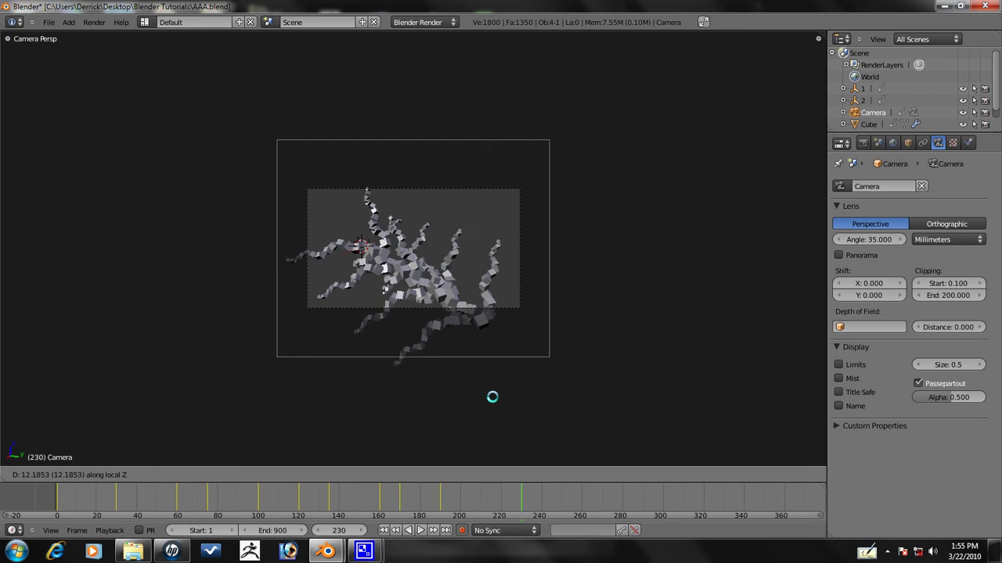
click(493, 411)
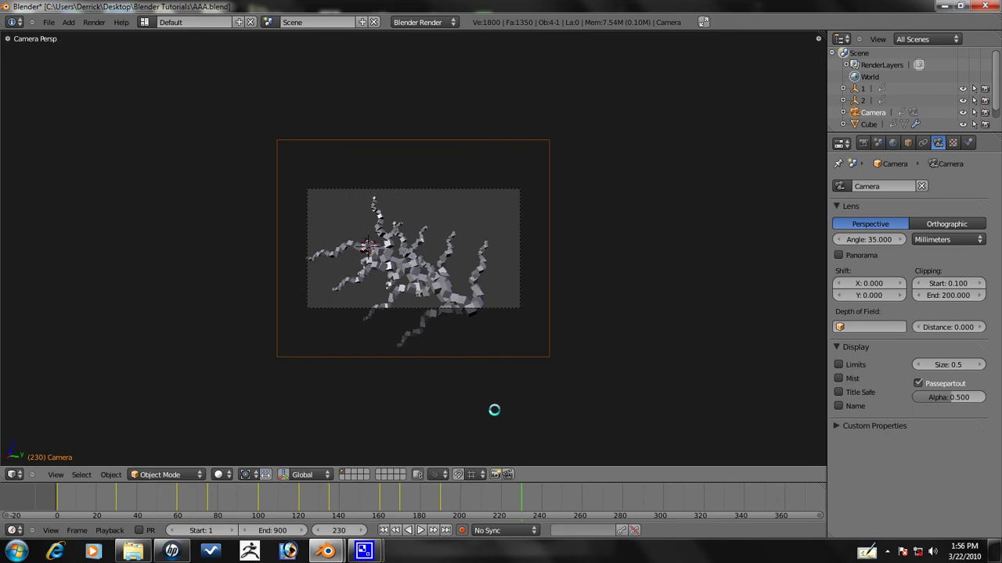
- Tilt the camera about its local X axis to raise the array in the frame, and roll it slightly around the view axis
key(r)
key(x)
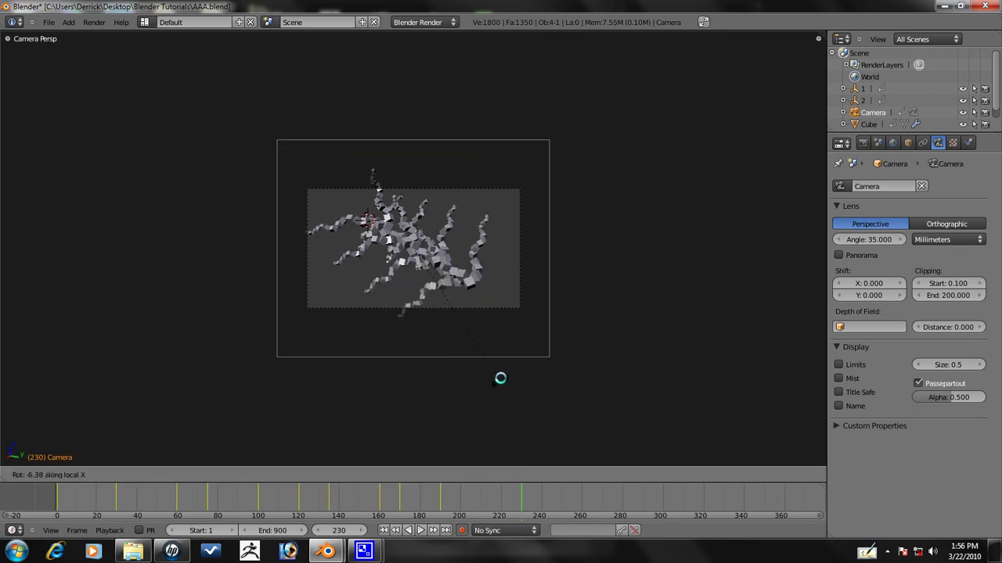
click(532, 308)
key(r)
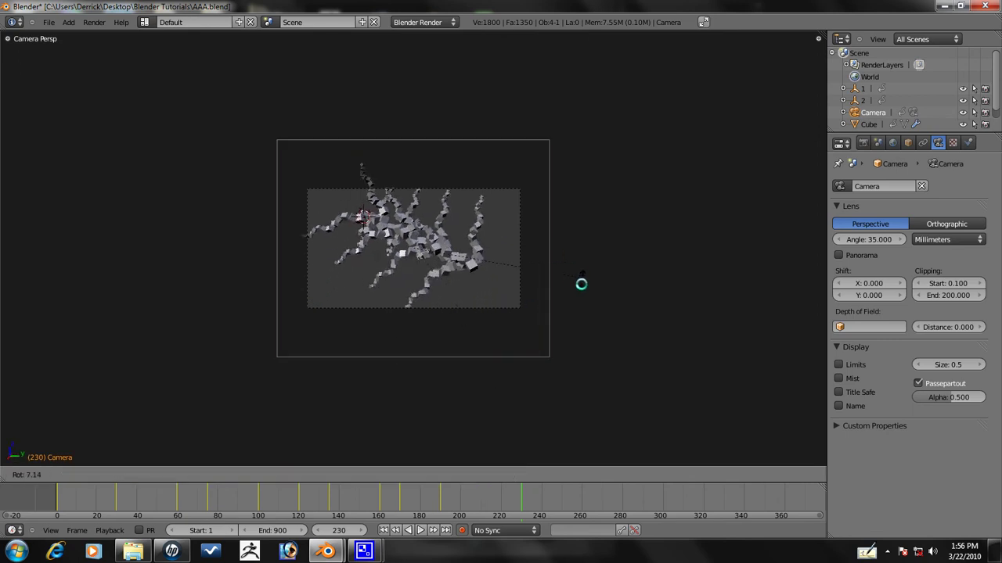
click(537, 261)
- Move the camera along its local Z axis and shift it so all the branching arms fit inside the frame
key(g)
key(z)
key(z)
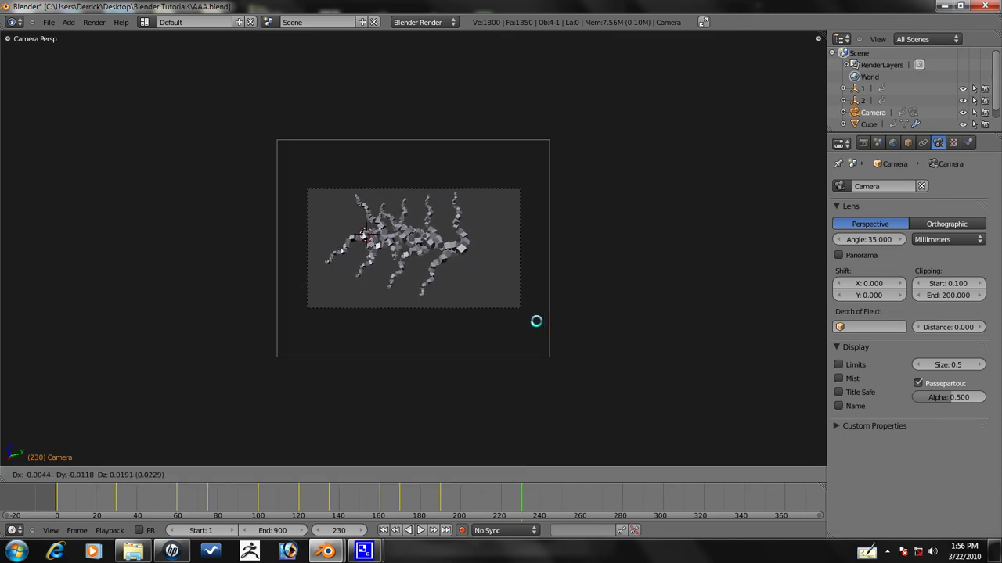
click(498, 287)
- Fine-tune the camera's distance along its local Z axis and insert a camera keyframe at frame 230
scroll(498, 287, up, 3)
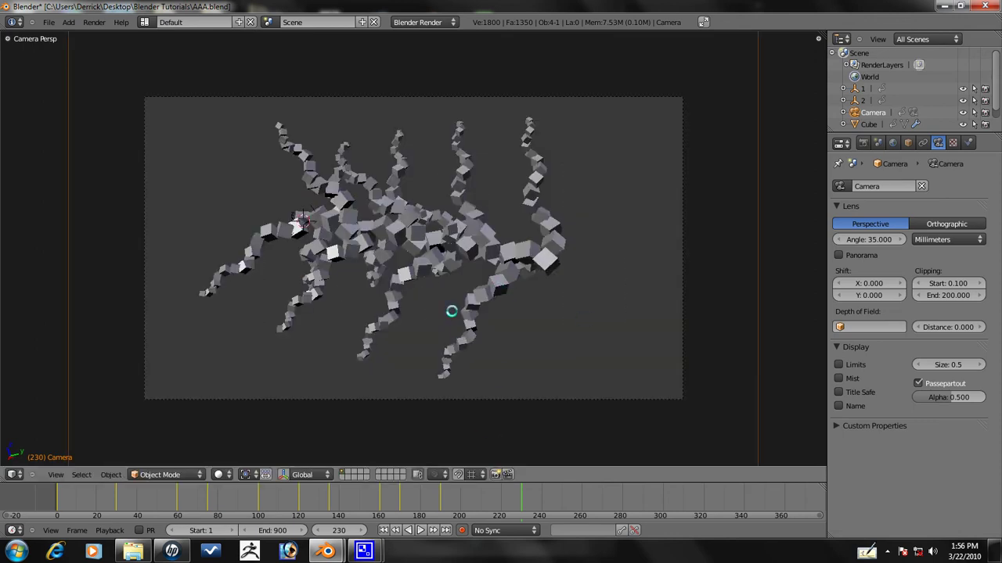
key(g)
key(z)
key(z)
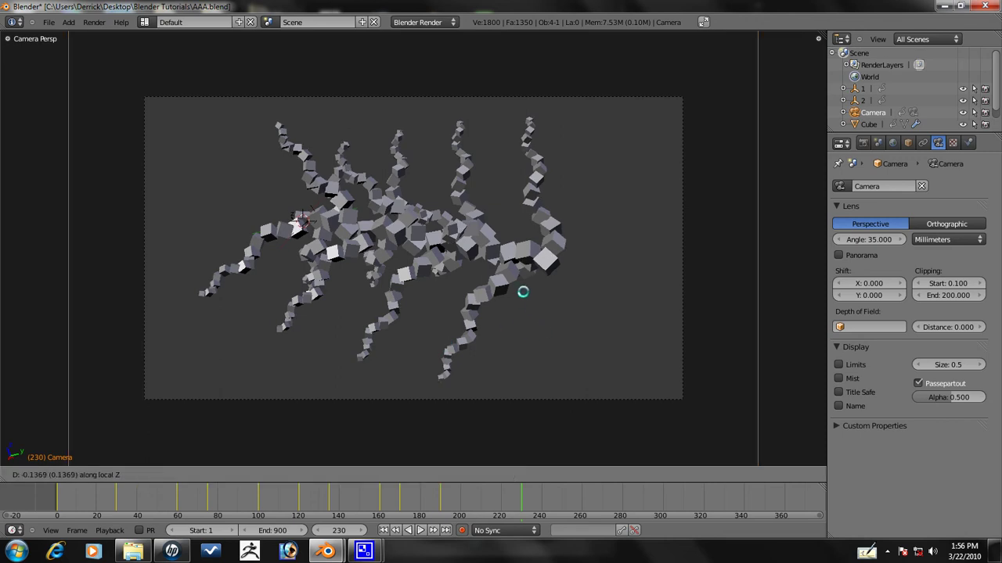
click(527, 230)
scroll(526, 231, down, 1)
key(i)
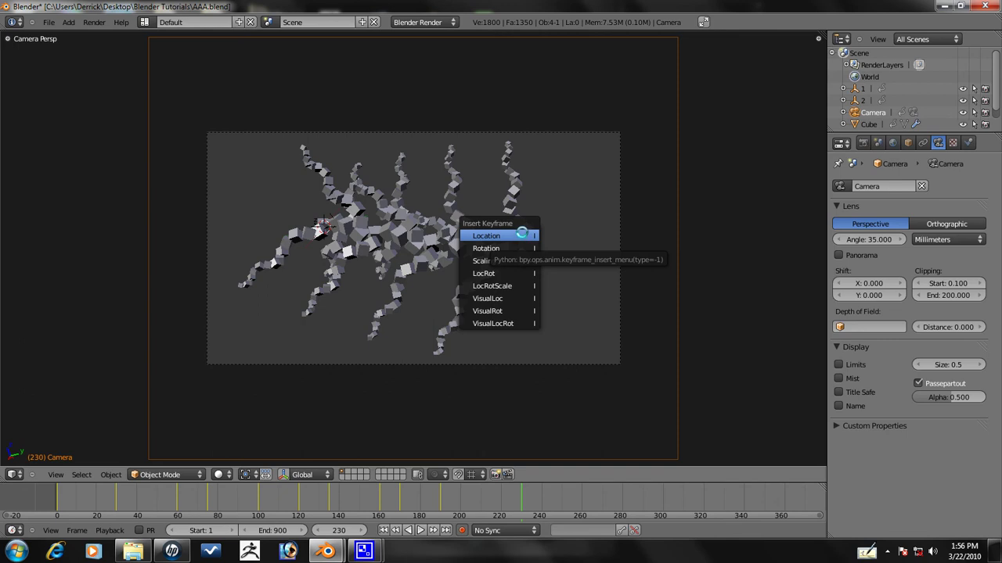
click(486, 235)
- Go to the cube array's keyframe at frame 260 and rotate the camera about its local X axis
right_click(397, 195)
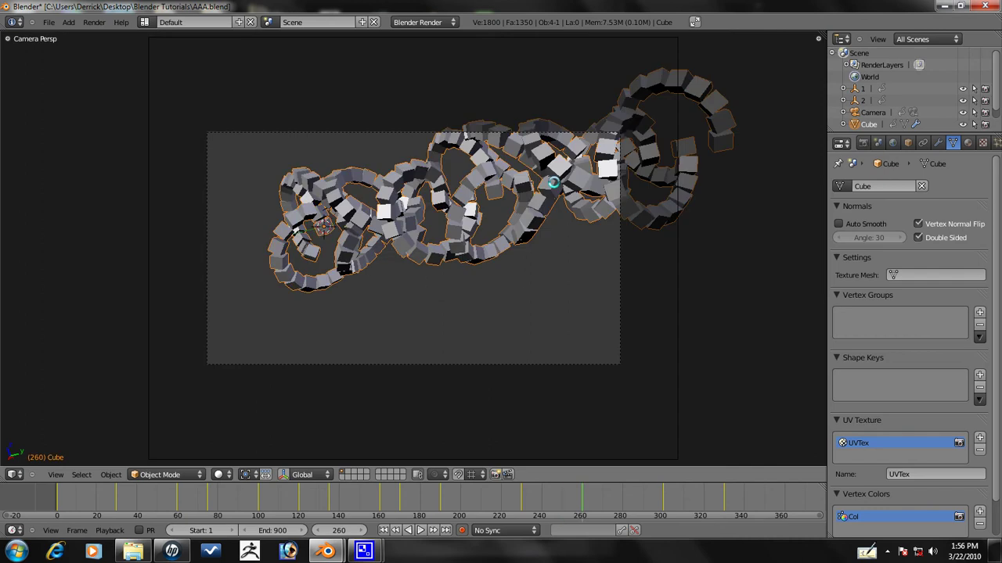
scroll(393, 278, down, 3)
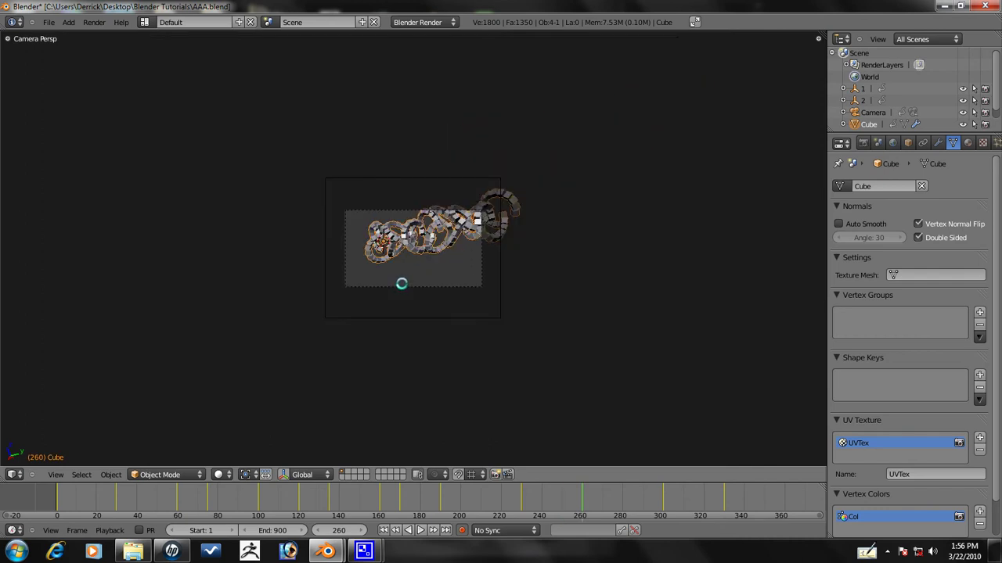
right_click(553, 266)
key(r)
right_click(547, 406)
key(r)
key(x)
key(x)
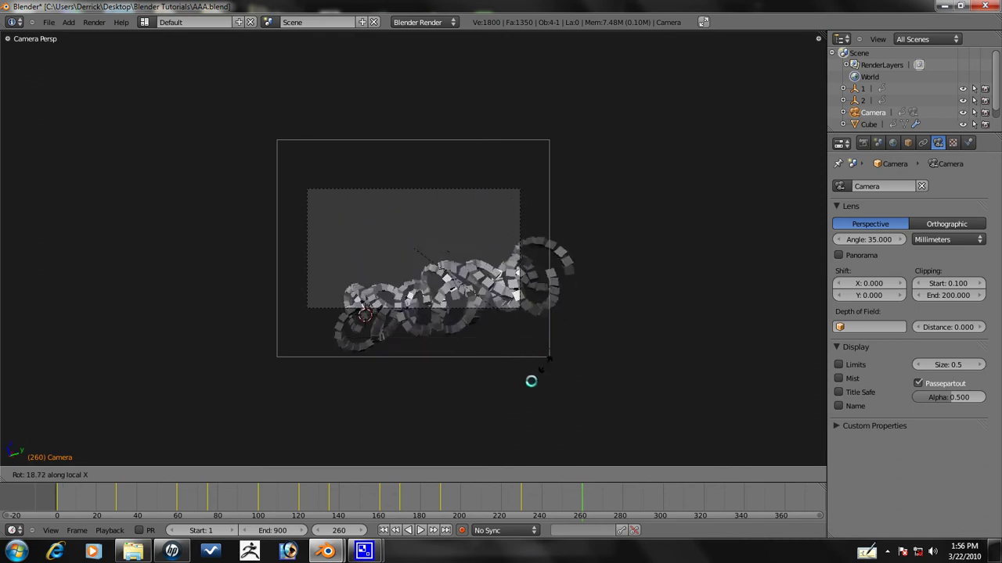
click(423, 304)
- Pull the camera back from the twisted rings along its local Z axis and shift it toward them
key(g)
key(z)
key(z)
click(472, 387)
key(g)
click(528, 441)
- Reposition the camera in several moves until the twisted rings lie near the centre of the frame
key(g)
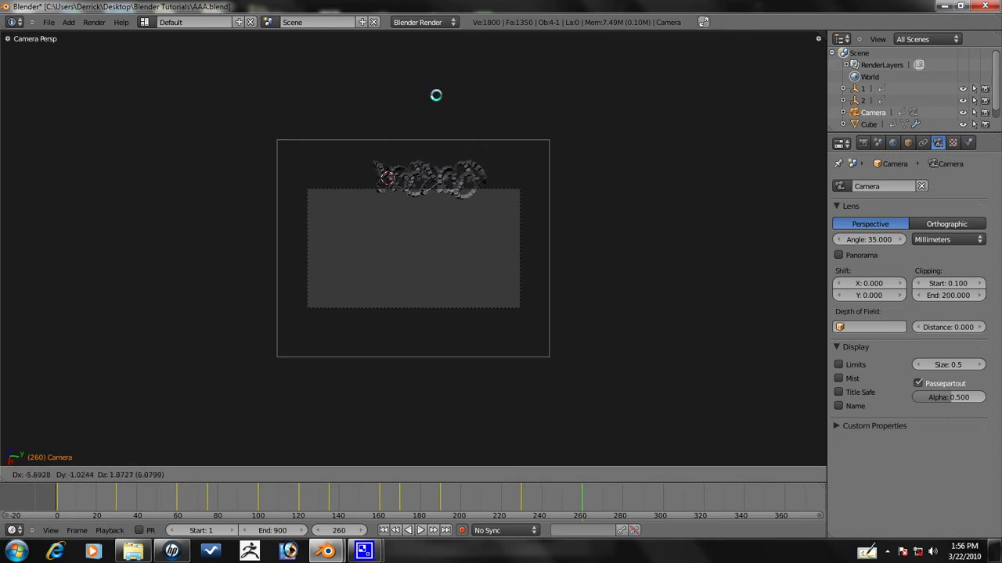
click(421, 402)
key(g)
click(451, 205)
key(g)
click(459, 260)
key(g)
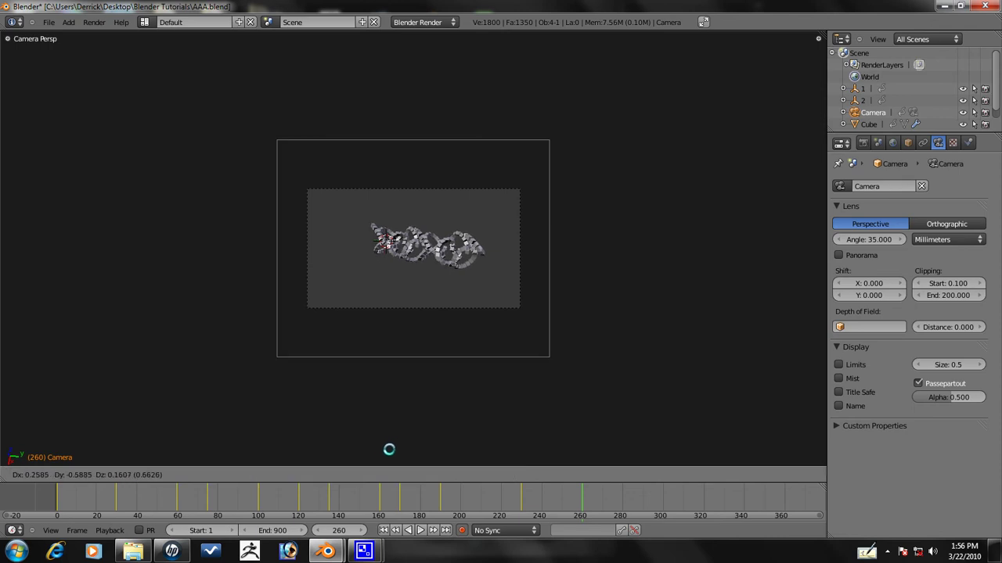
click(391, 447)
- Move the camera about 1.8 units closer along its local Z axis and insert a camera keyframe at frame 260
scroll(394, 448, up, 4)
key(g)
key(z)
key(z)
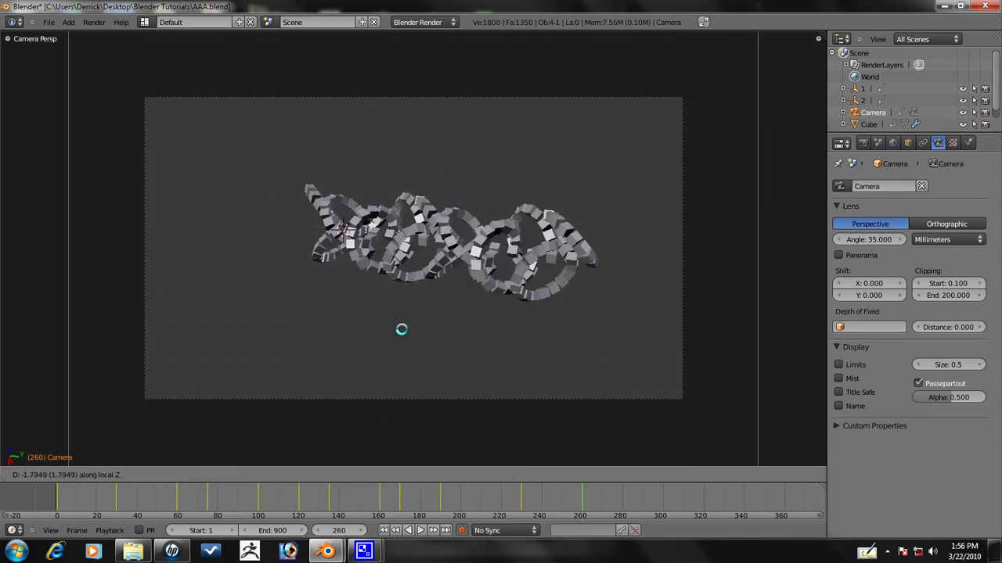
click(401, 329)
scroll(408, 348, down, 3)
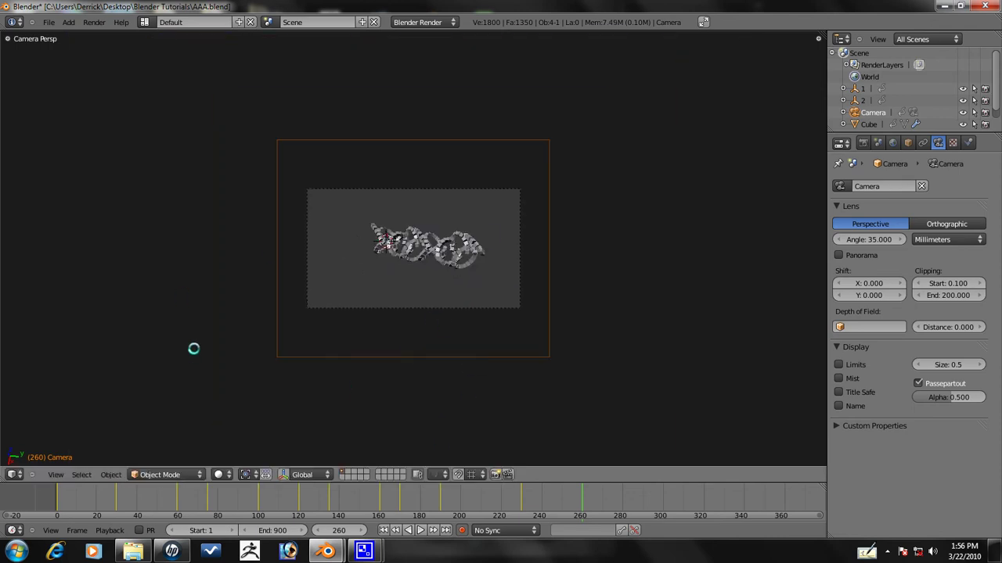
key(i)
click(193, 288)
- Advance to the cube array's keyframe at frame 300 and select the camera
right_click(400, 236)
key(alt+a)
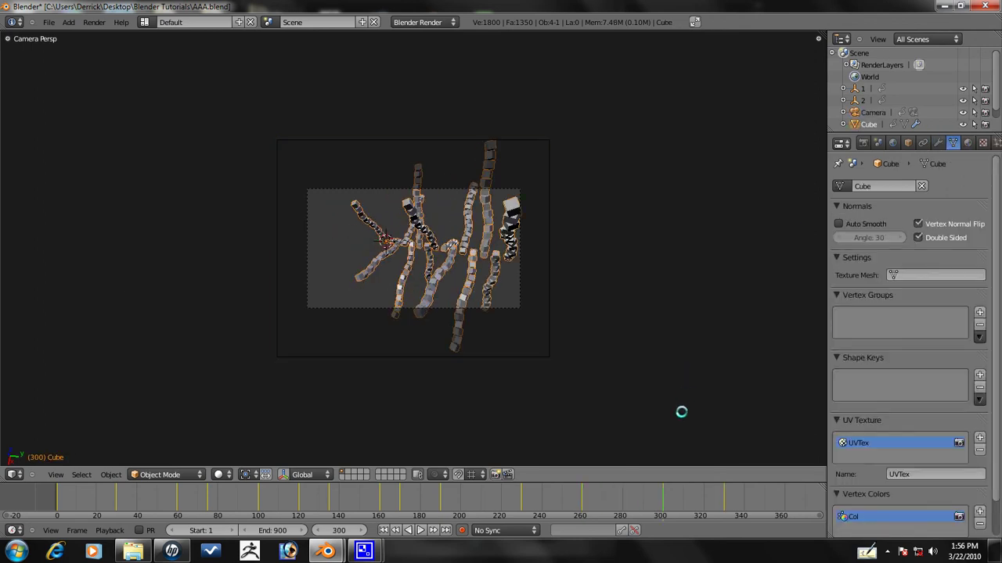
right_click(547, 314)
scroll(533, 313, down, 2)
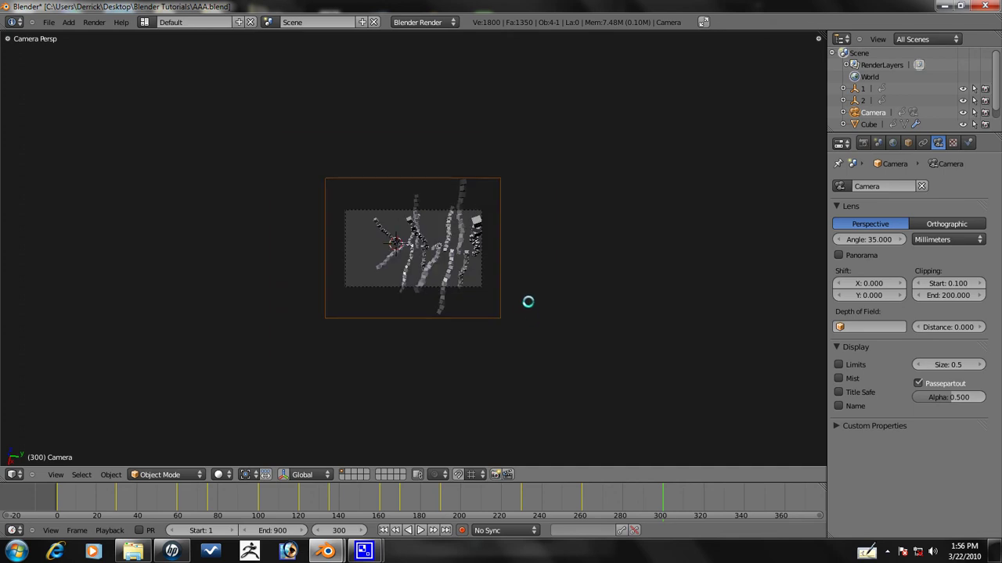
- Try to reframe the array by rotating the camera about its local X axis and moving it sideways
key(r)
key(x)
key(x)
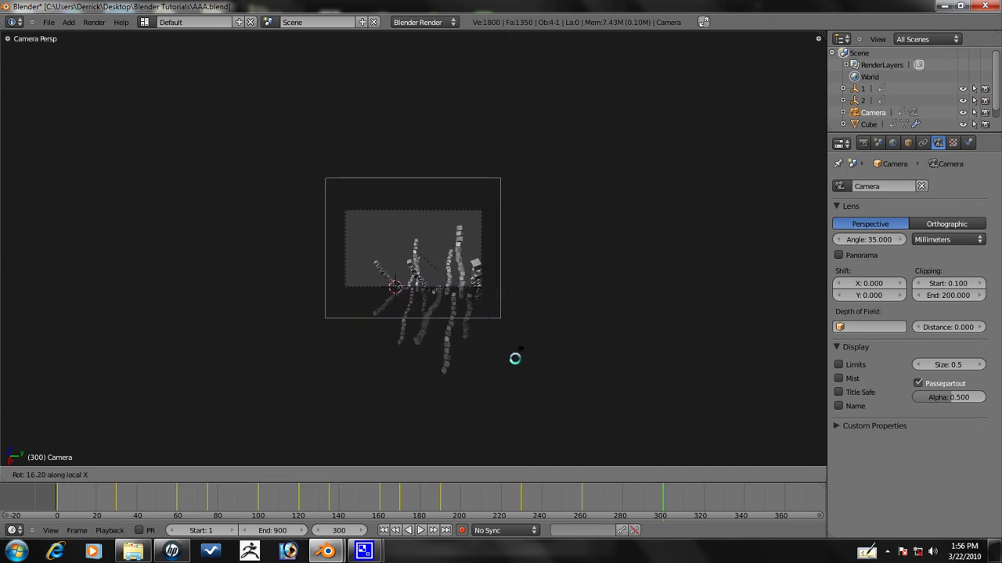
click(511, 382)
key(g)
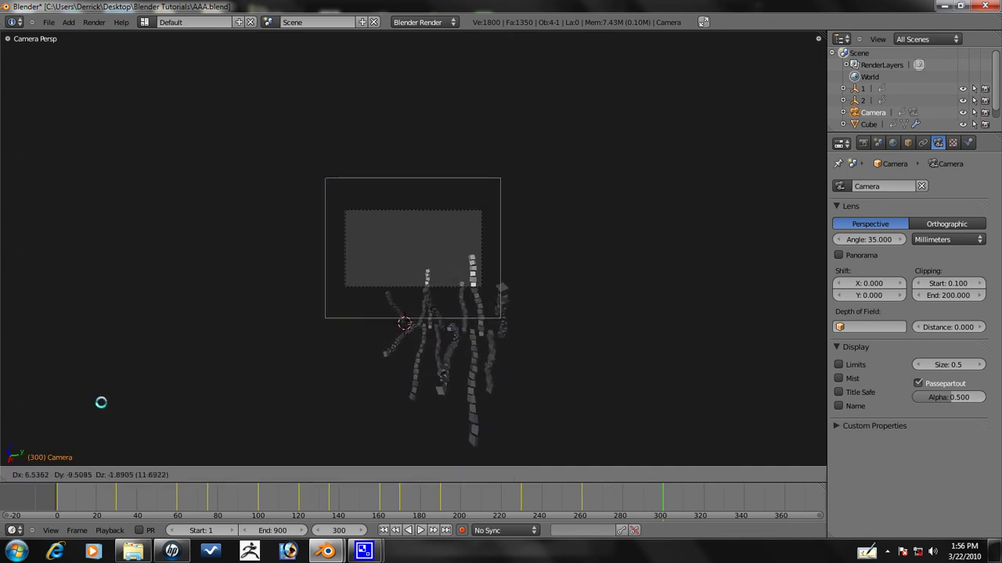
click(96, 403)
- Align the camera to a near-front view along the array's length, with the arms radiating from the frame's centre
middle_drag(448, 258, 477, 268)
scroll(472, 266, down, 5)
middle_drag(387, 258, 378, 302)
scroll(626, 141, down, 3)
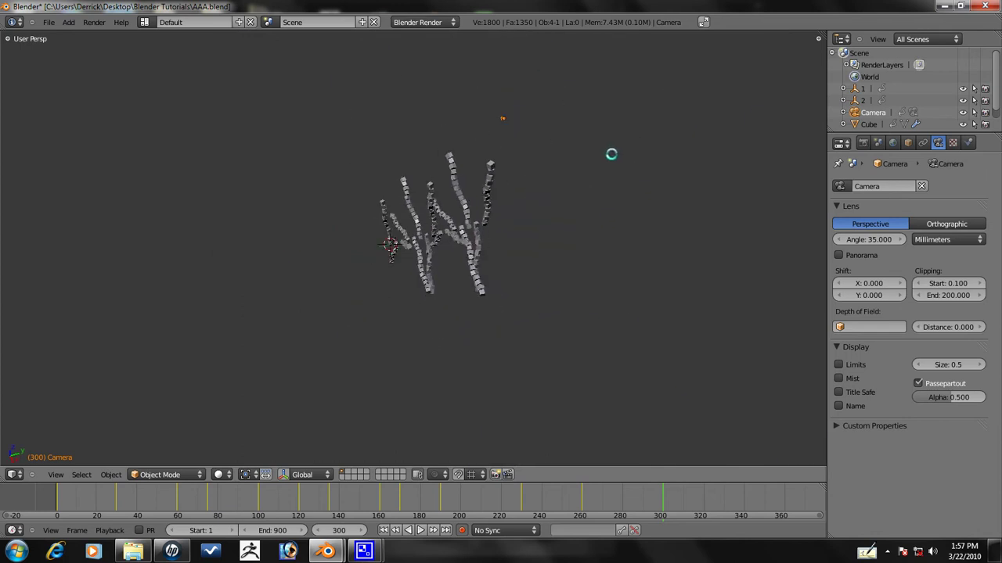
middle_drag(613, 154, 611, 154)
key(KP_0)
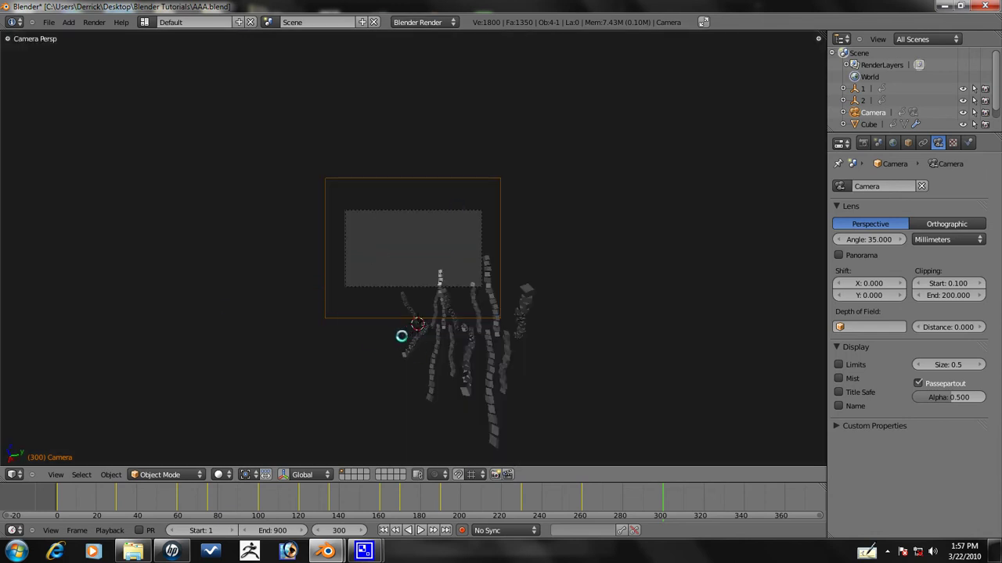
middle_drag(401, 335, 516, 300)
key(KP_1)
scroll(452, 282, up, 2)
middle_drag(451, 282, 487, 248)
scroll(488, 248, up, 4)
scroll(455, 269, down, 1)
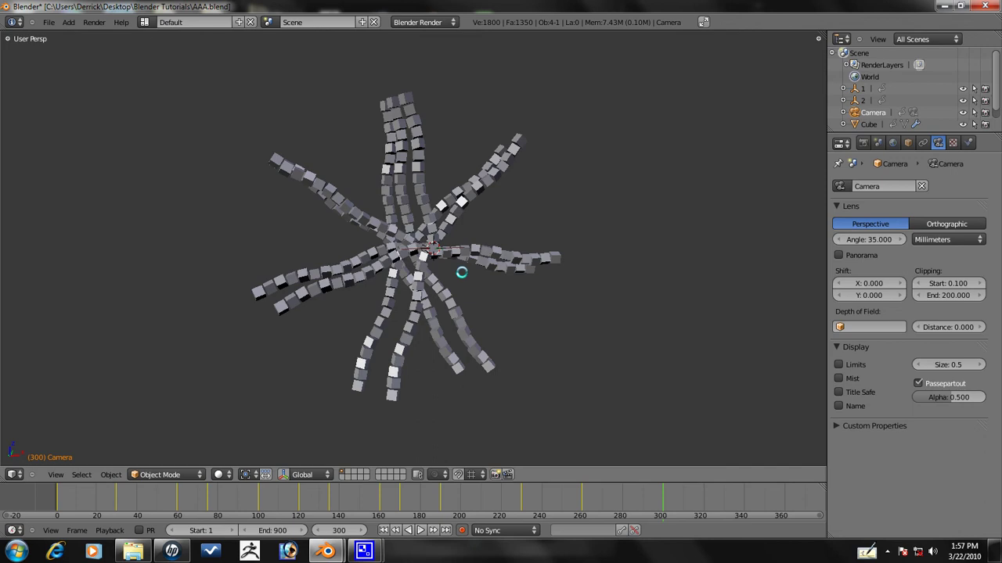
key(KP_0)
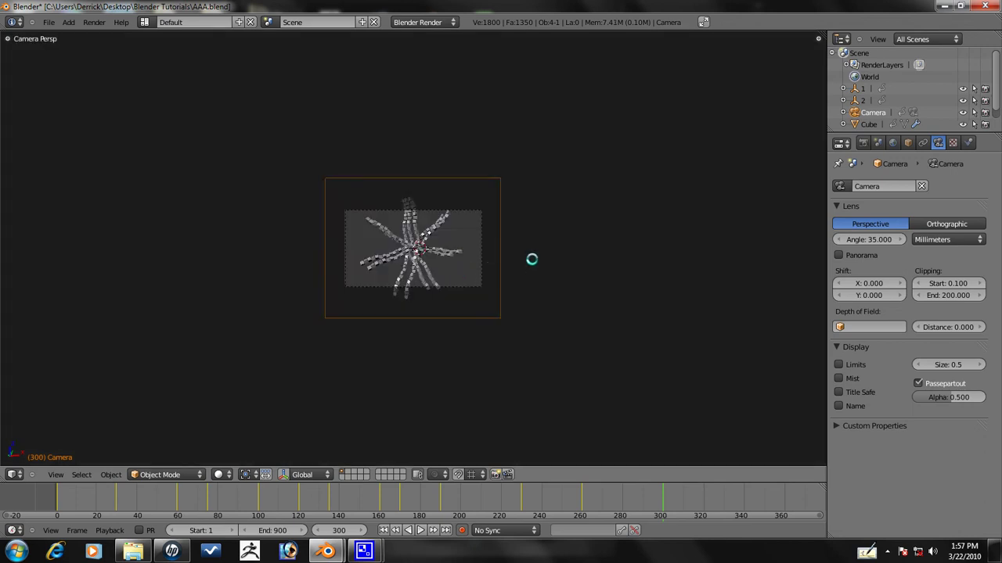
- Pull the camera back along its local Z axis until the radiating arms fit the frame, and set its clipping end to 1000
scroll(531, 259, up, 4)
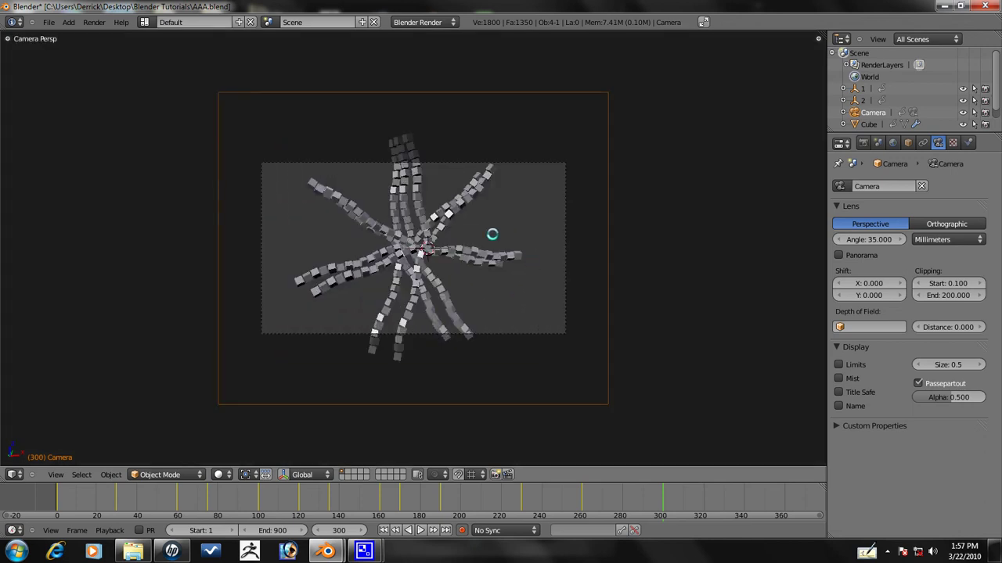
key(g)
key(z)
key(z)
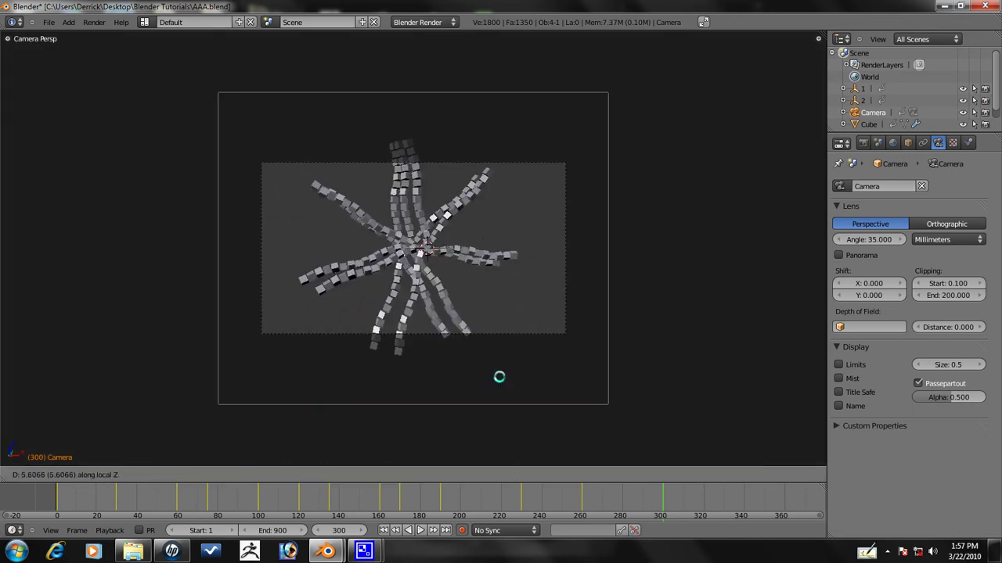
click(496, 433)
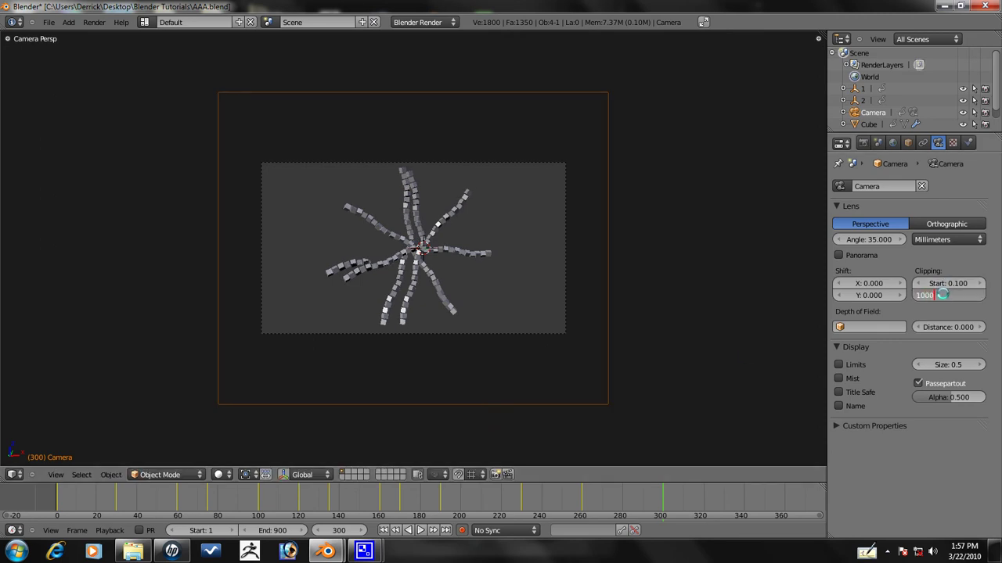
- Rotate the camera about the global Z axis and move it sideways to see the arms from a slight angle
key(g)
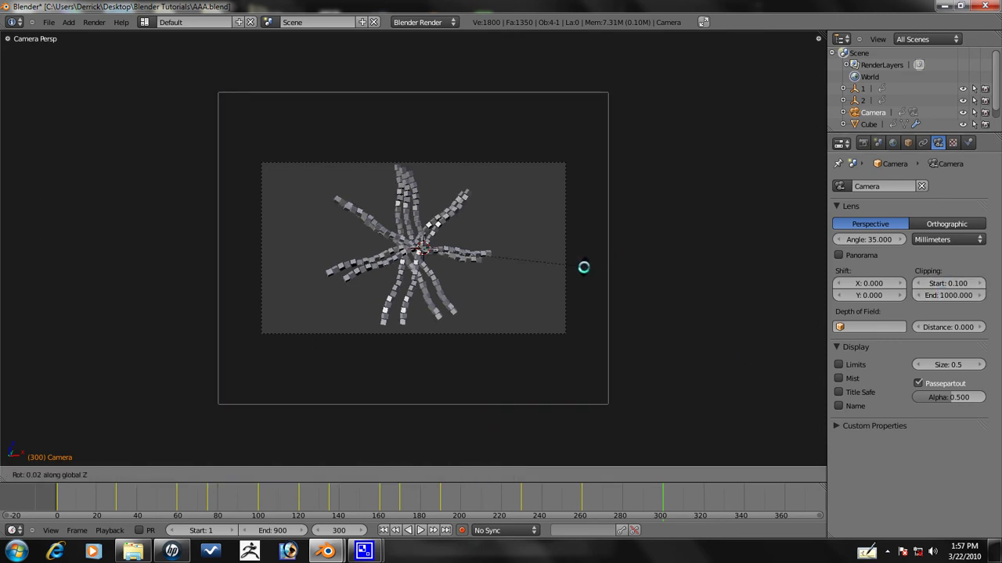
click(603, 303)
key(g)
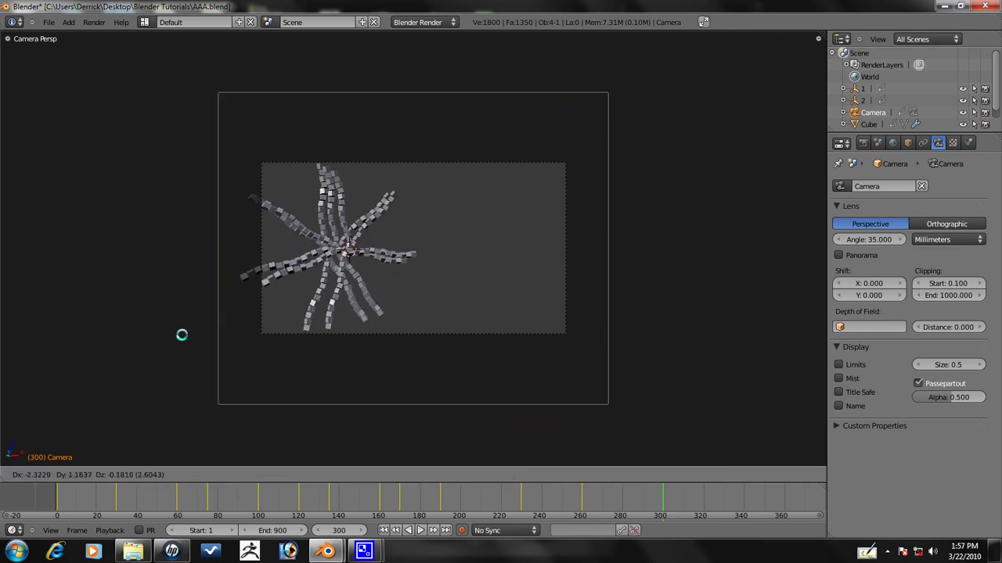
click(161, 298)
- Shift the camera again and adjust its distance from the array so every arm lies inside the frame
key(g)
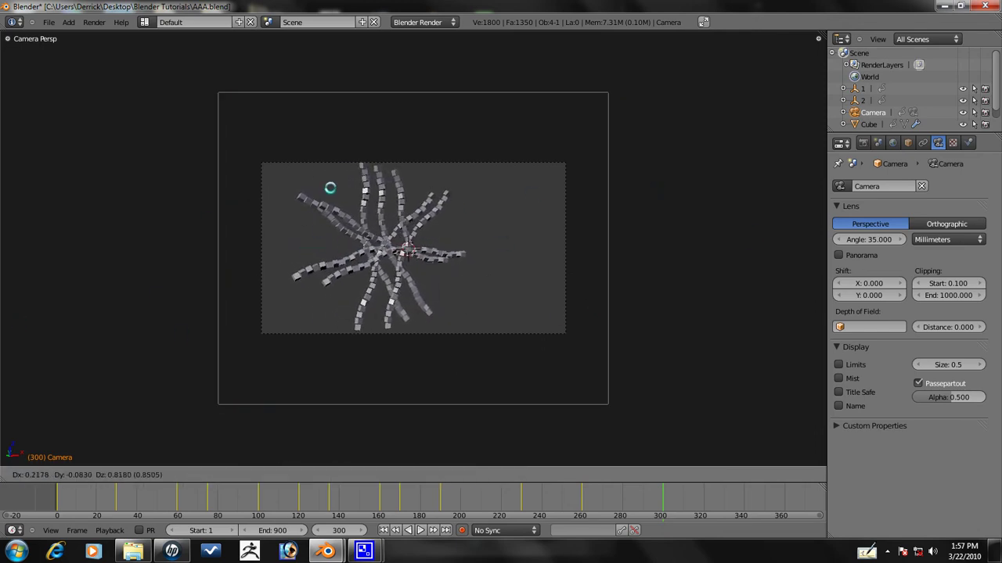
key(z)
key(z)
key(z)
click(528, 253)
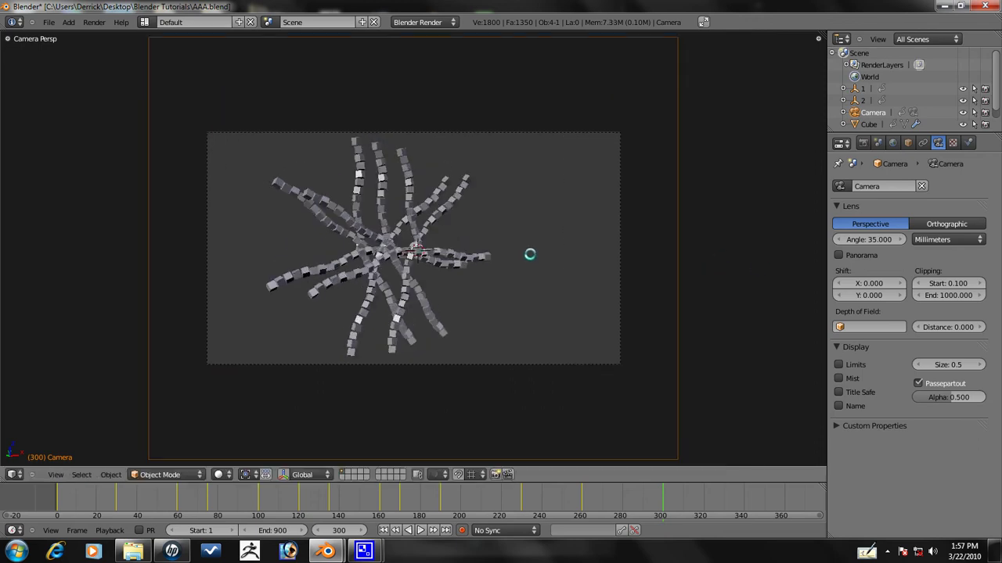
scroll(530, 254, up, 4)
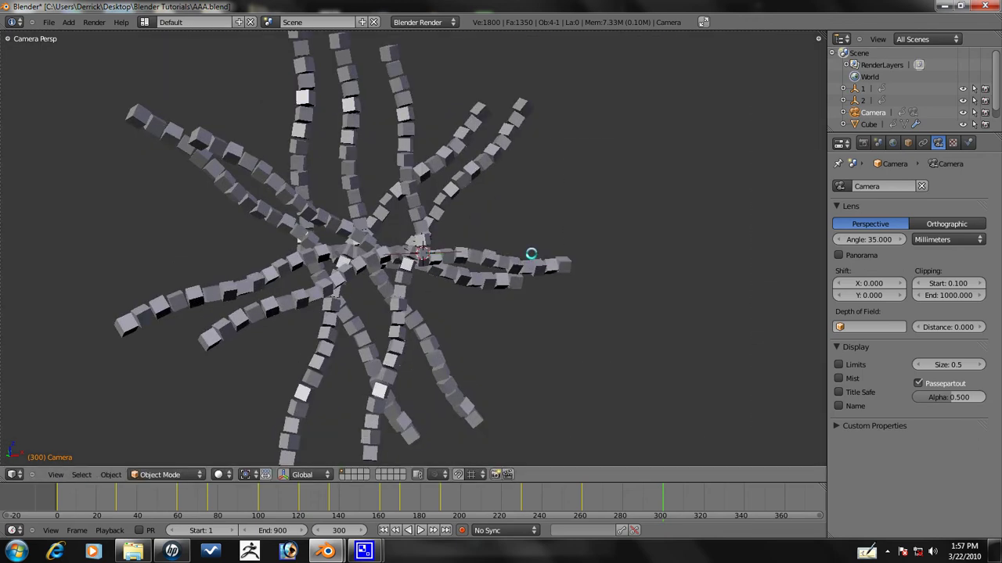
scroll(531, 253, down, 6)
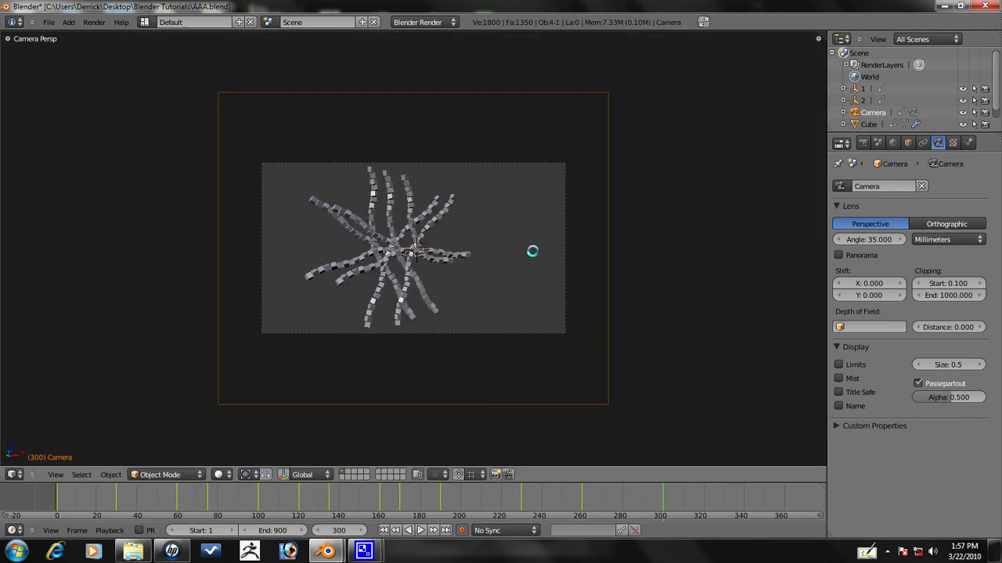
- At frame 330, select the camera and move it so the fan of cube arms lies inside the frame
right_click(402, 252)
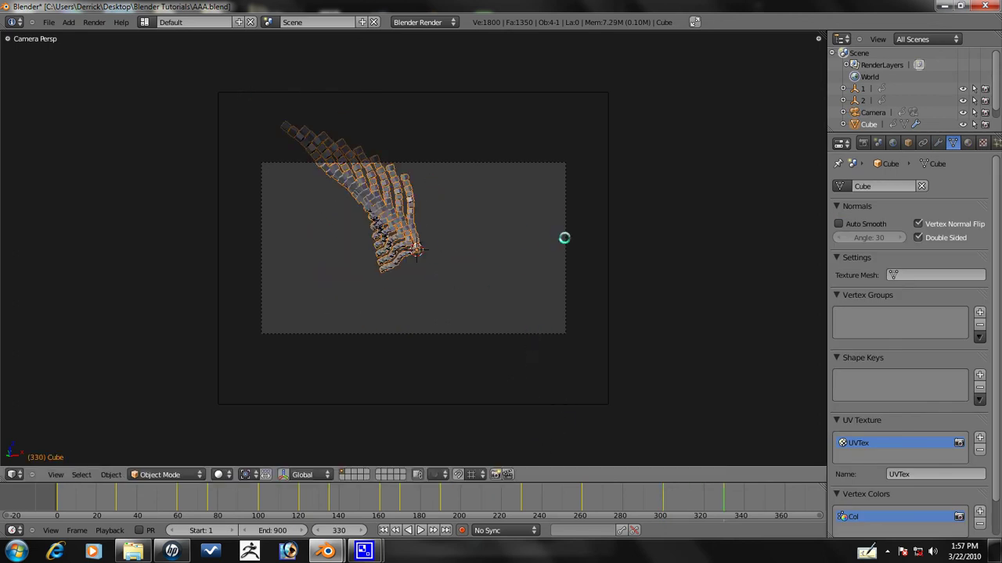
right_click(607, 249)
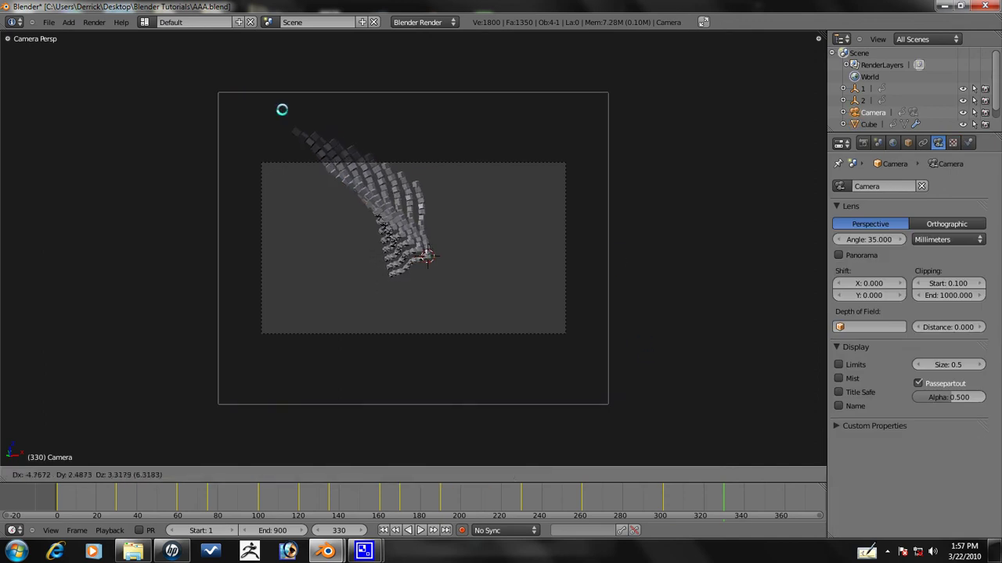
key(g)
right_click(720, 405)
key(g)
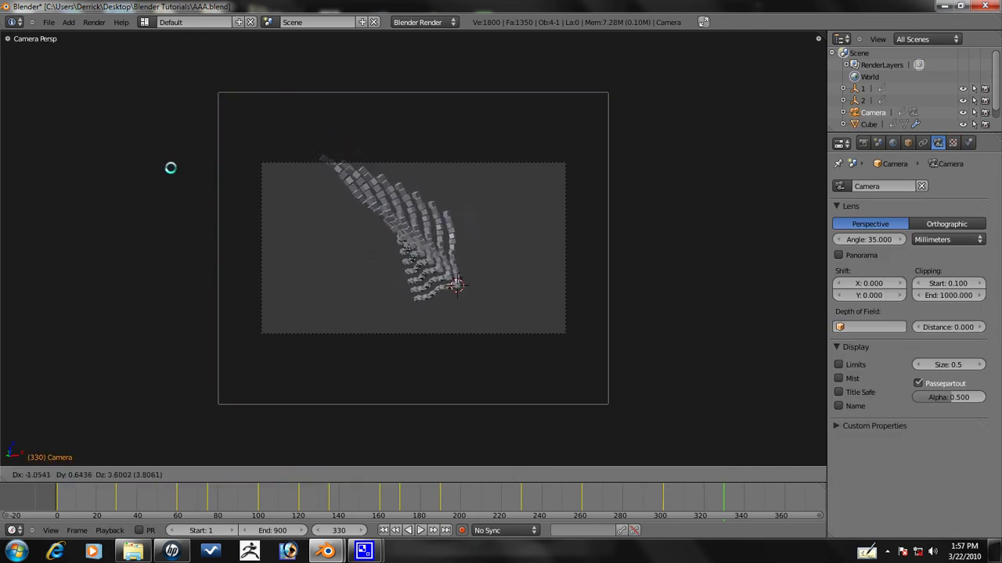
click(190, 287)
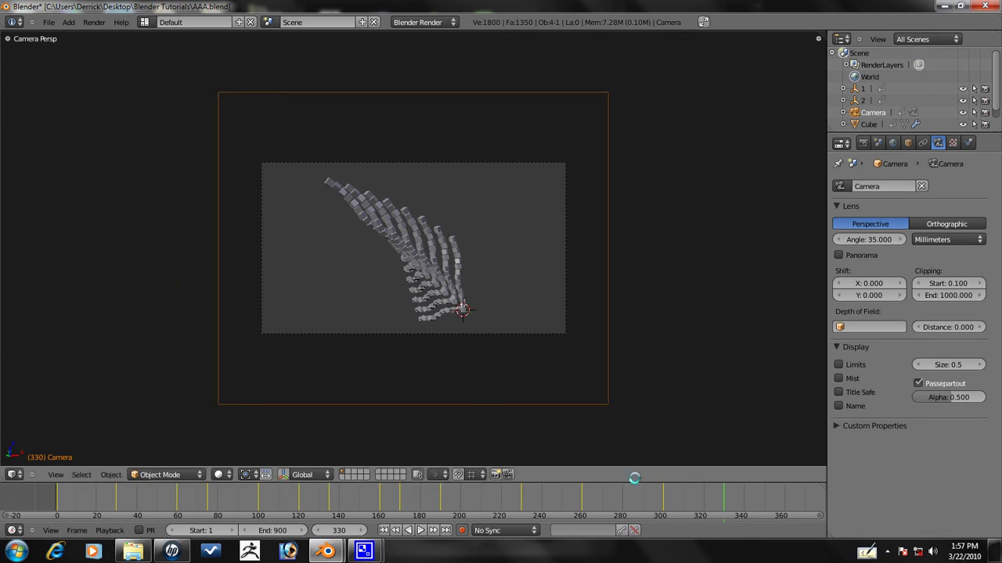
- Rotate the camera about -37° around the global Z axis and move it sideways to bring the array back into frame
key(r)
key(z)
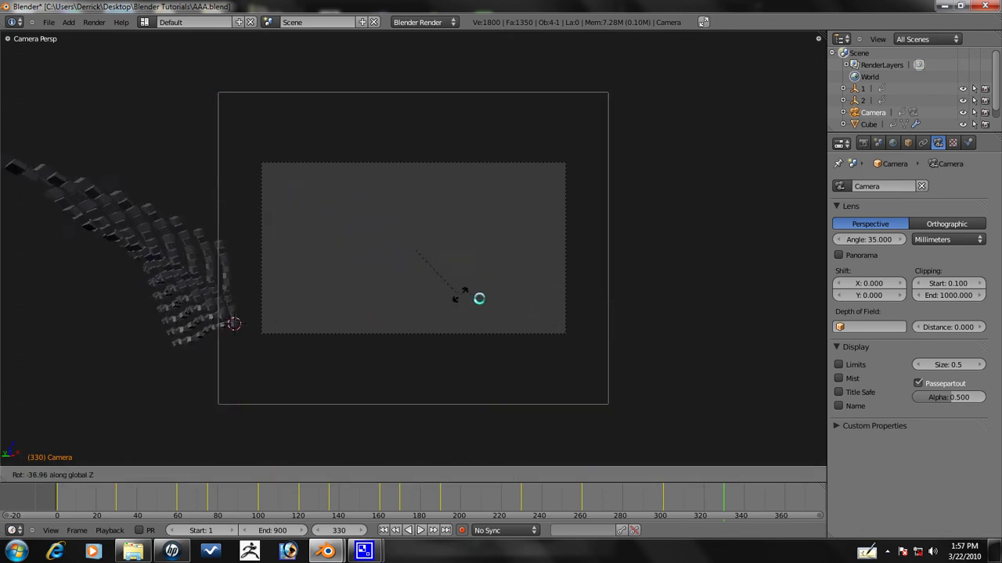
click(483, 299)
key(g)
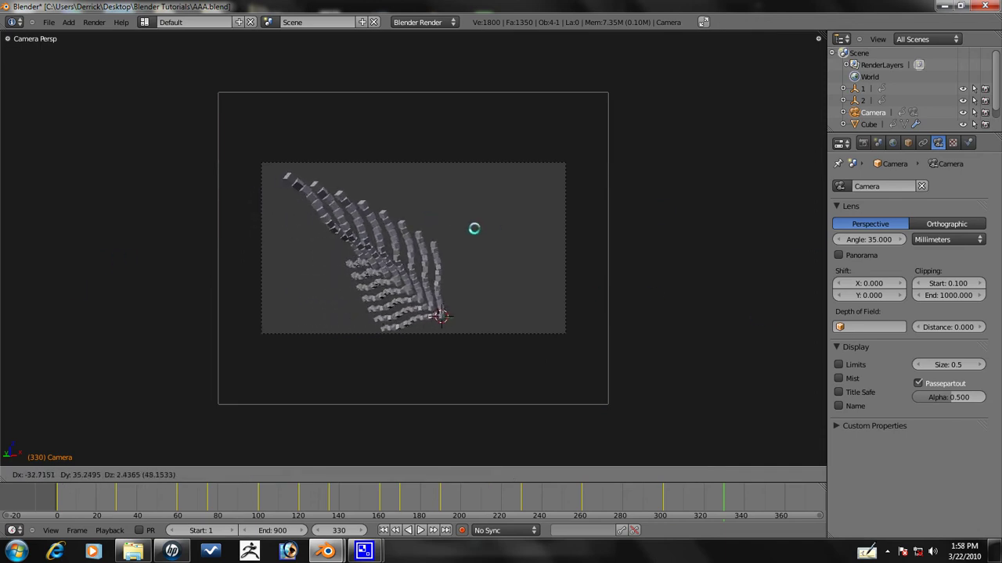
click(836, 275)
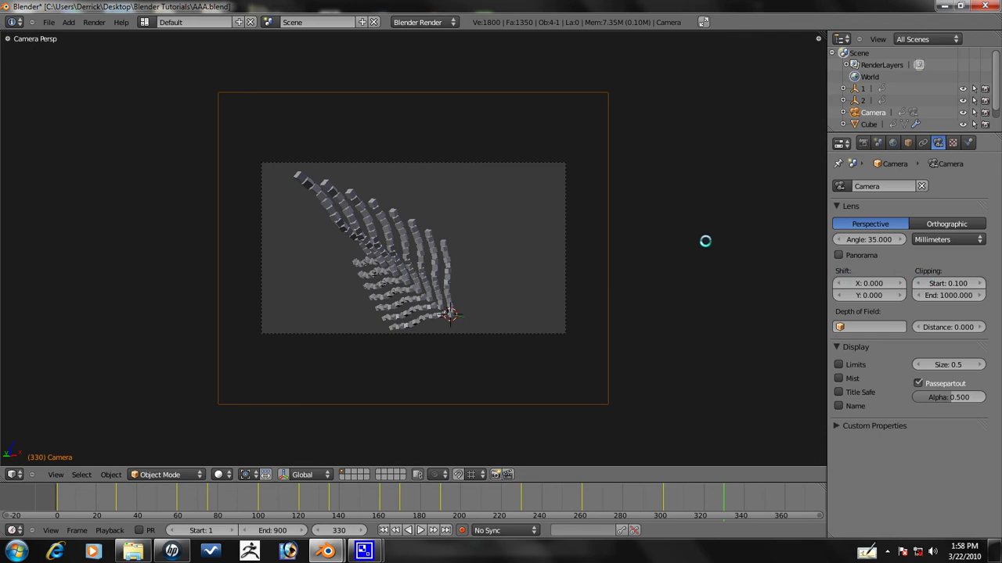
- Rotate the camera further around the global Z axis and shift it sideways until the array returns to the frame
key(r)
key(z)
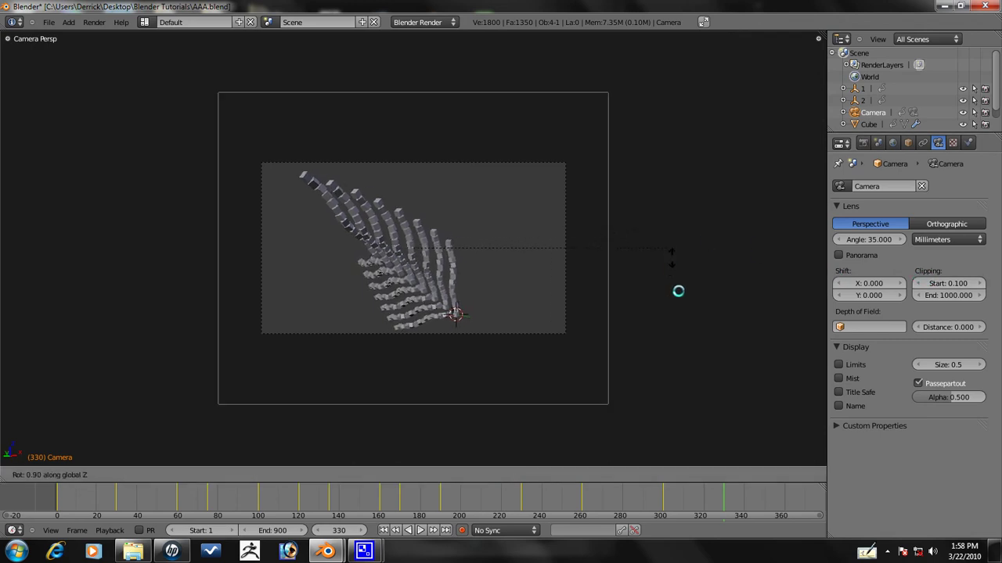
click(644, 346)
key(g)
key(z)
key(x)
right_click(650, 320)
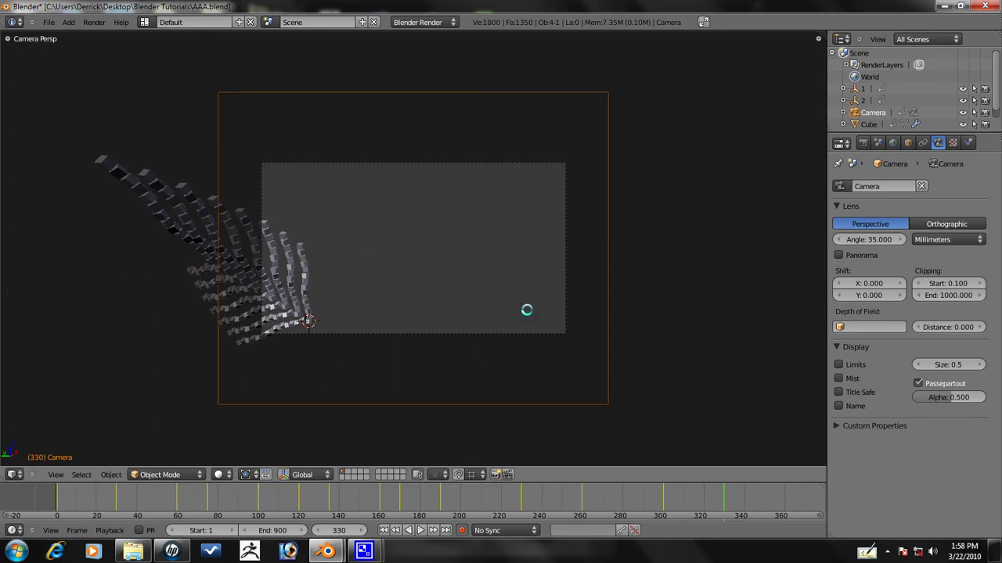
key(g)
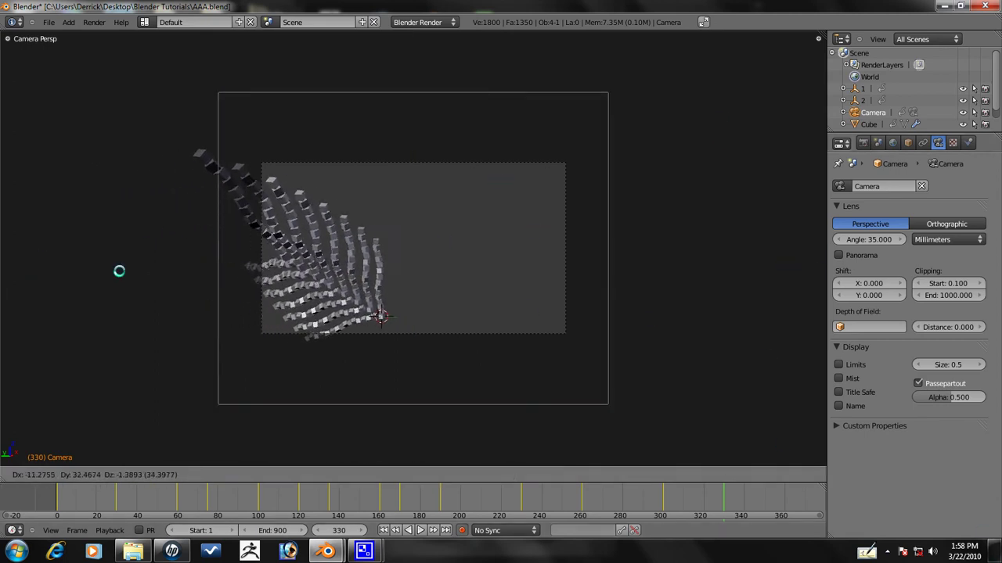
click(605, 271)
- Pull the camera back along its local Z axis and adjust its height so every arm fits the frame
key(g)
key(z)
key(z)
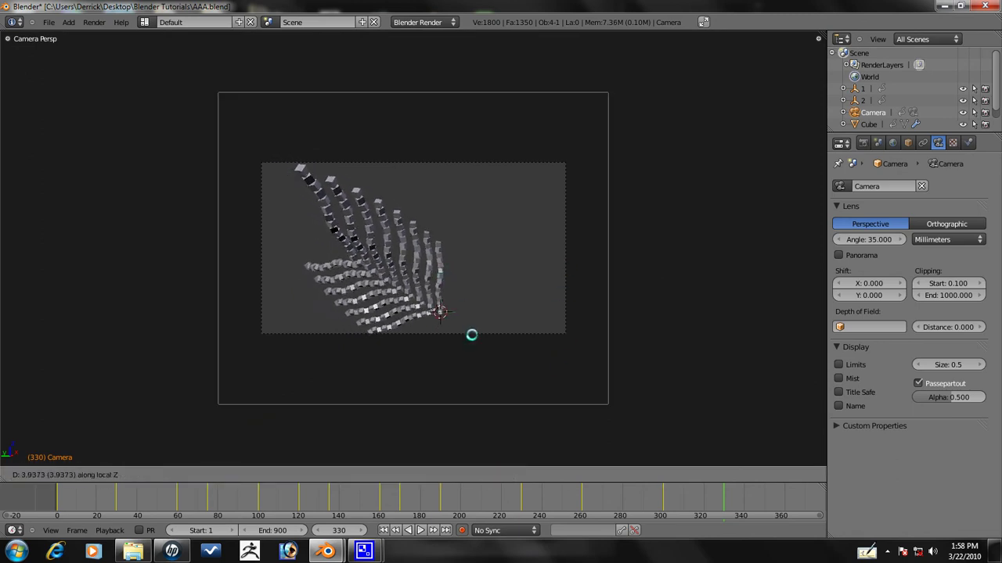
click(472, 349)
key(g)
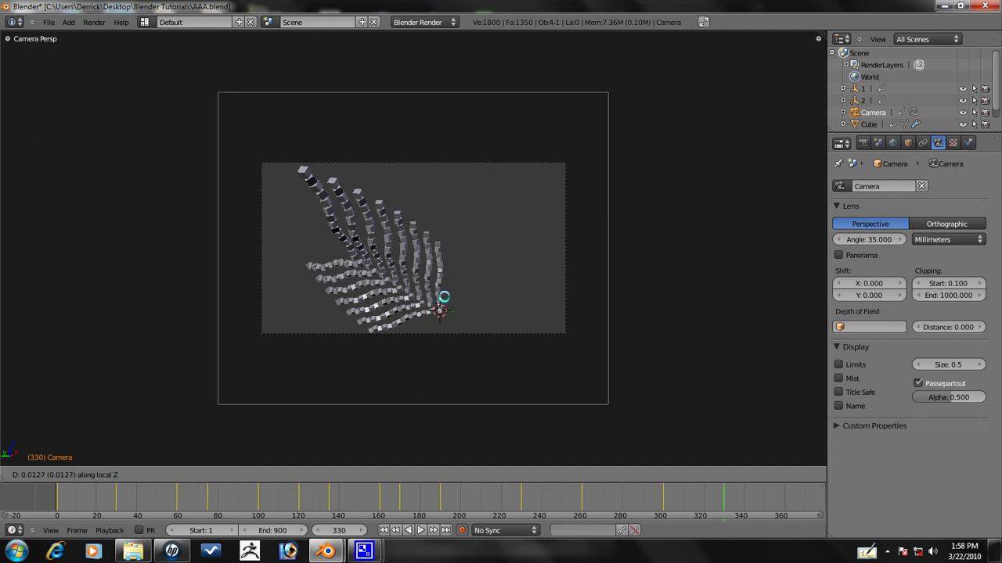
click(459, 371)
key(g)
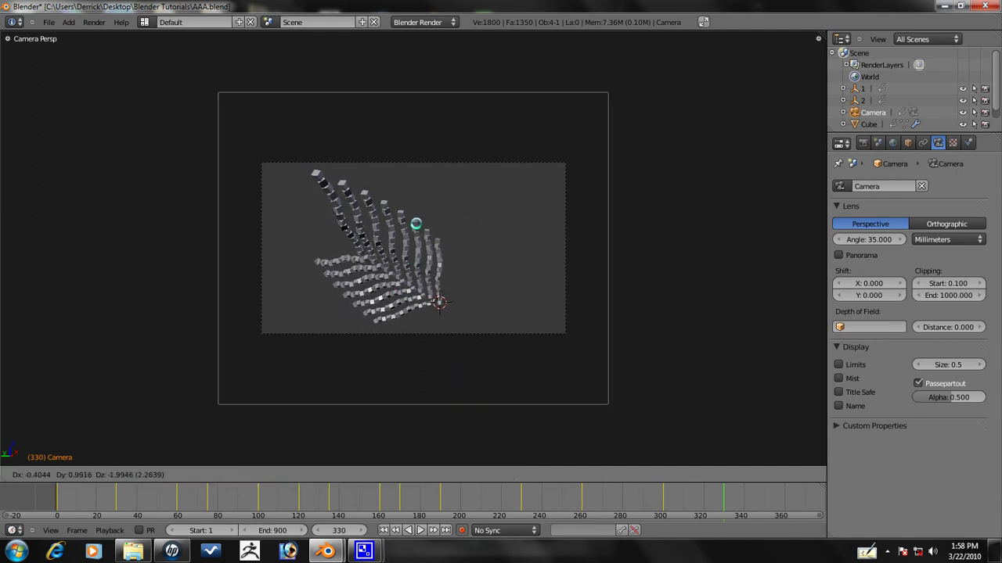
click(421, 213)
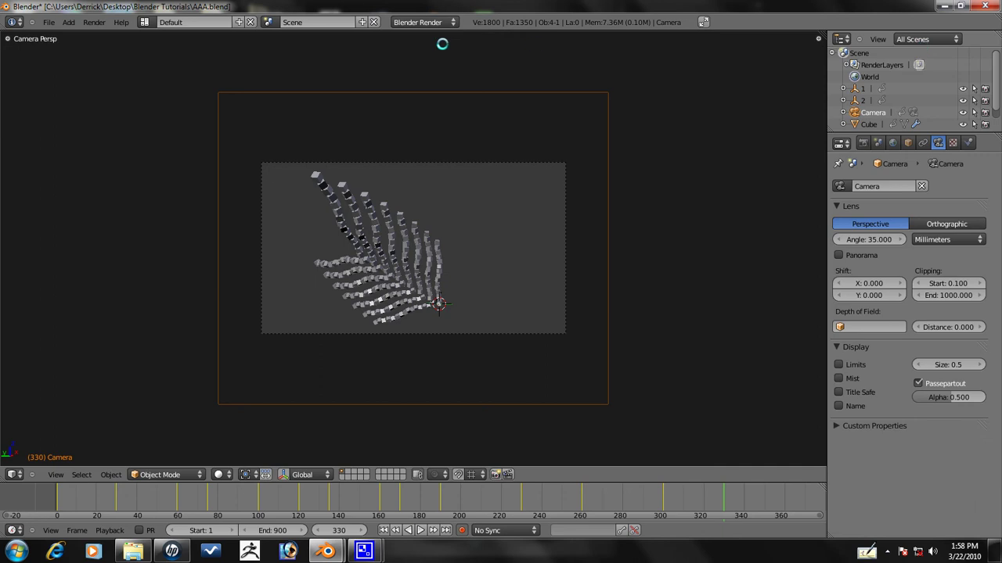
- Shift the camera slightly sideways and roll it about 6° in the camera view
key(g)
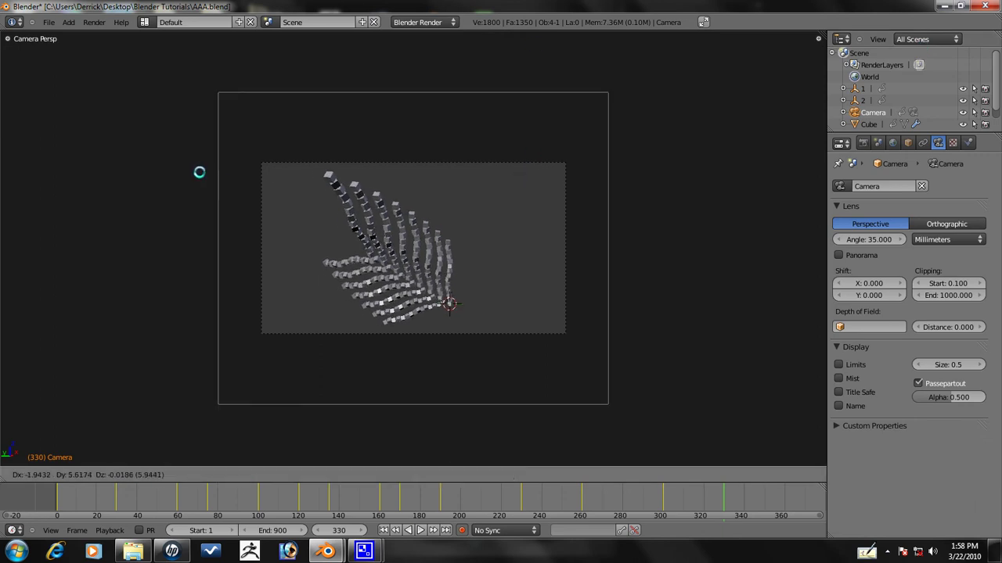
key(Return)
key(r)
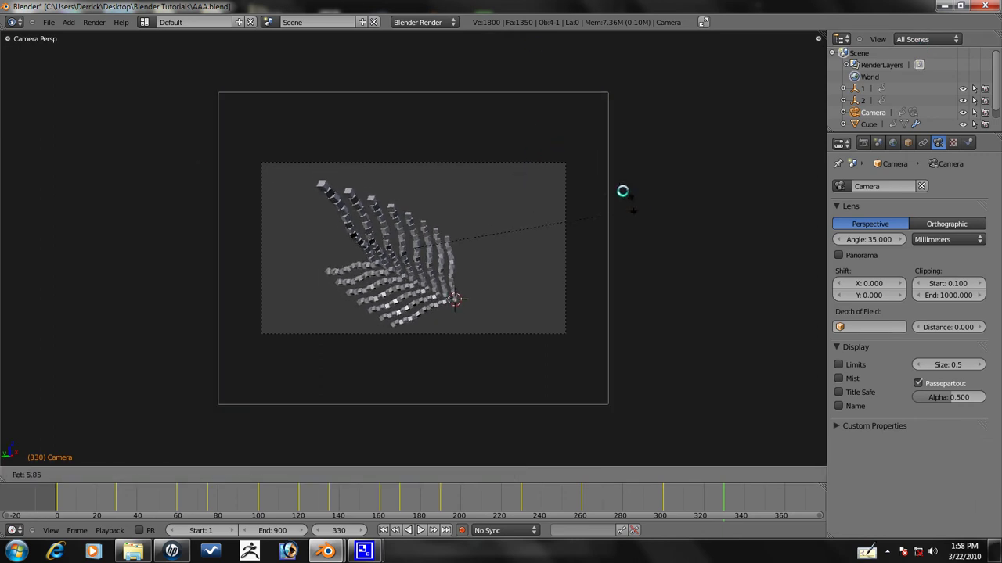
click(620, 197)
scroll(588, 214, up, 4)
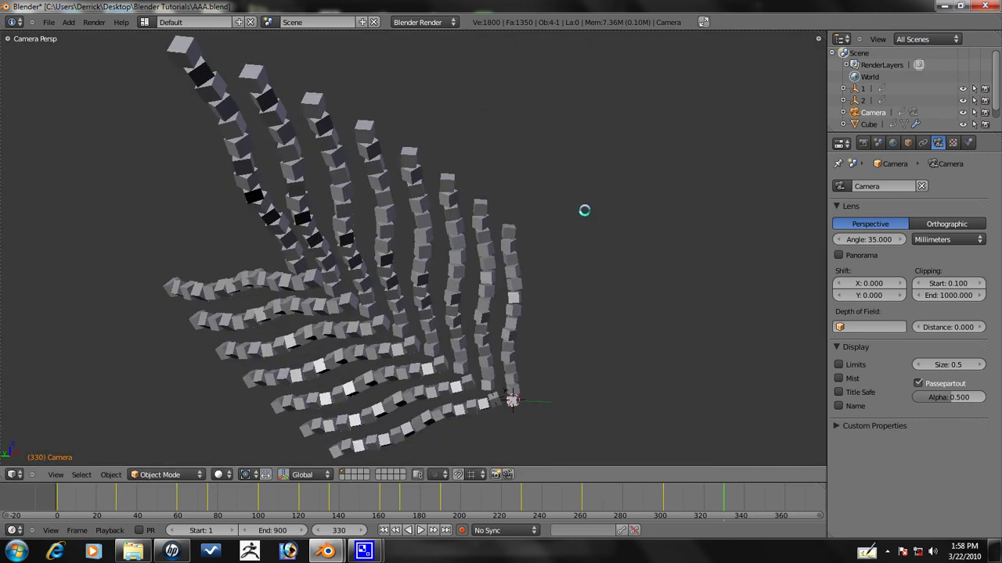
scroll(521, 201, down, 4)
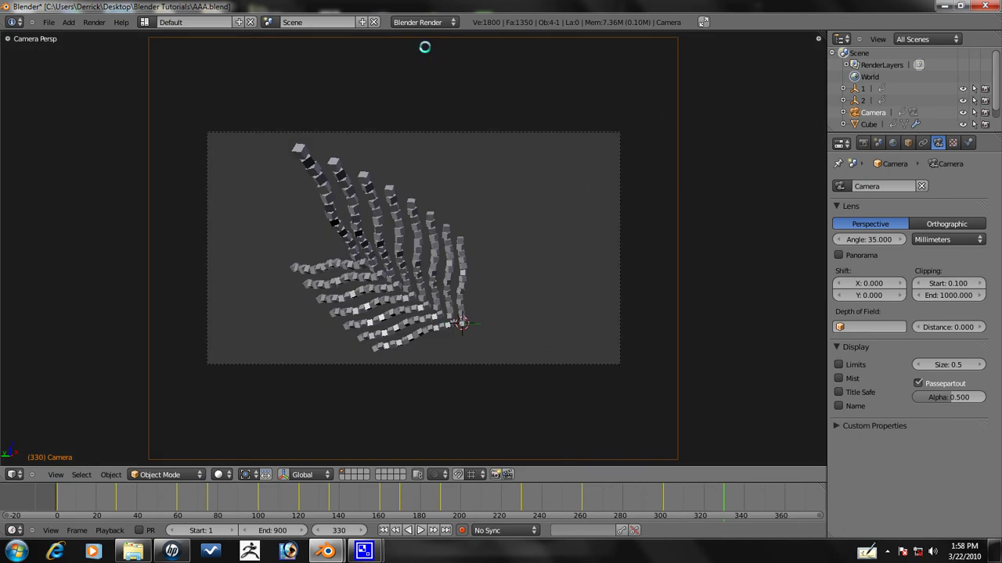
- Select the cube array and examine how its shape changes between frames 330 and 400 in the camera view
right_click(442, 280)
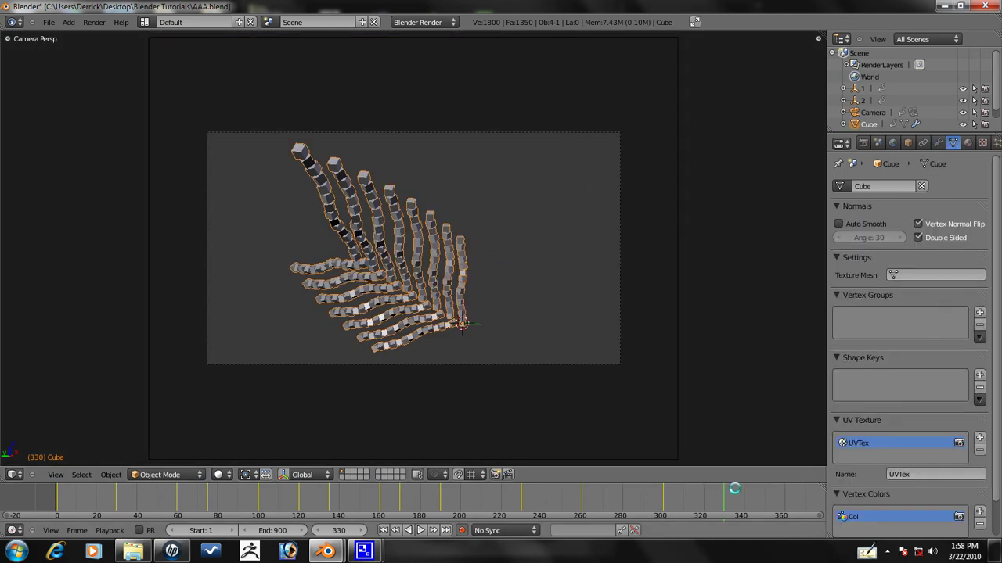
middle_drag(731, 492, 539, 517)
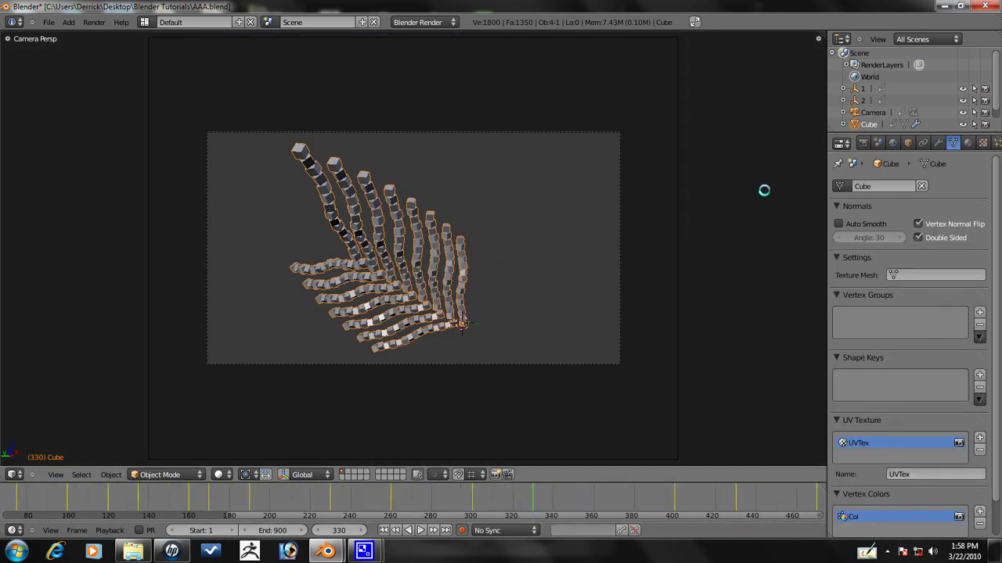
key(alt+a)
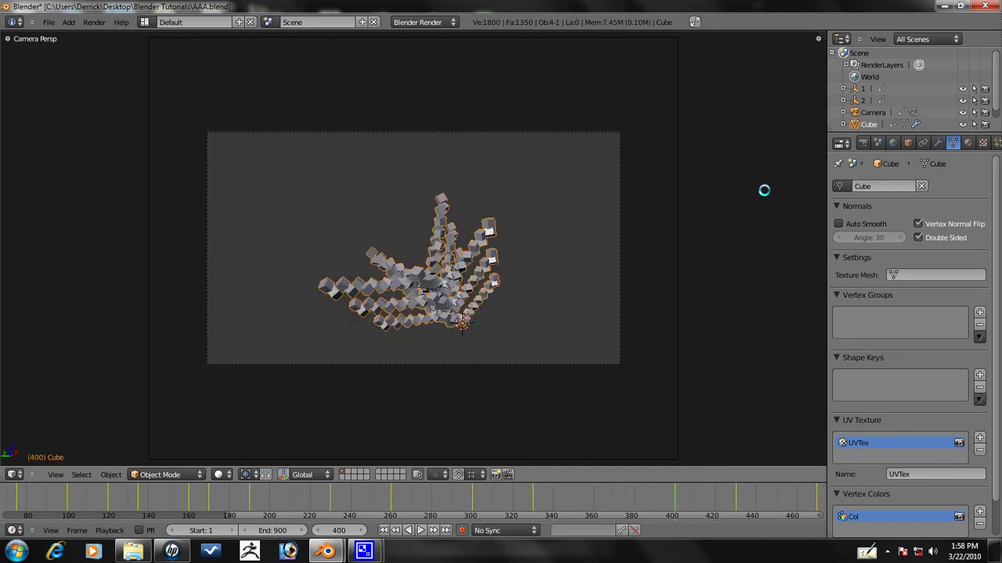
middle_drag(531, 164, 311, 270)
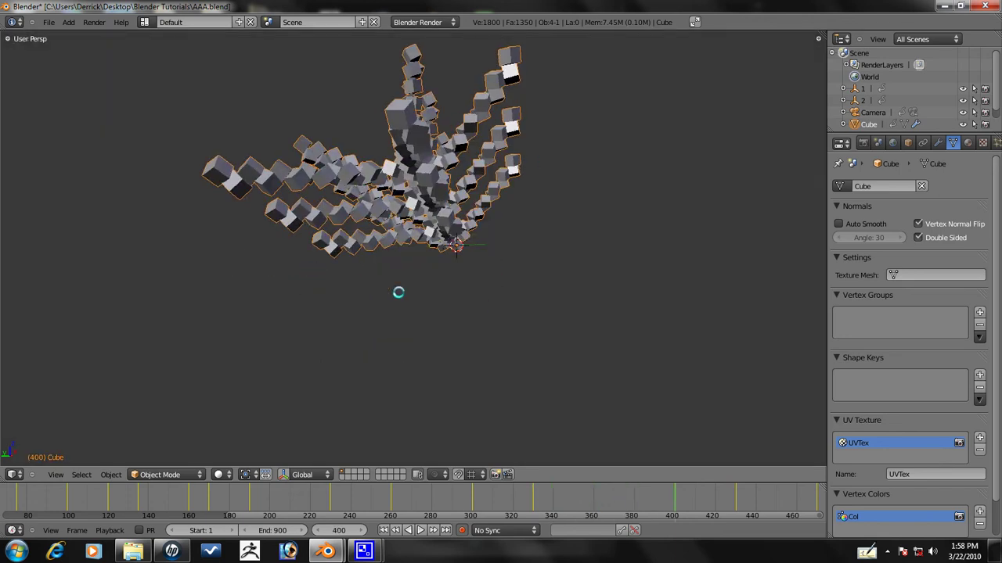
key(KP_0)
scroll(569, 277, down, 5)
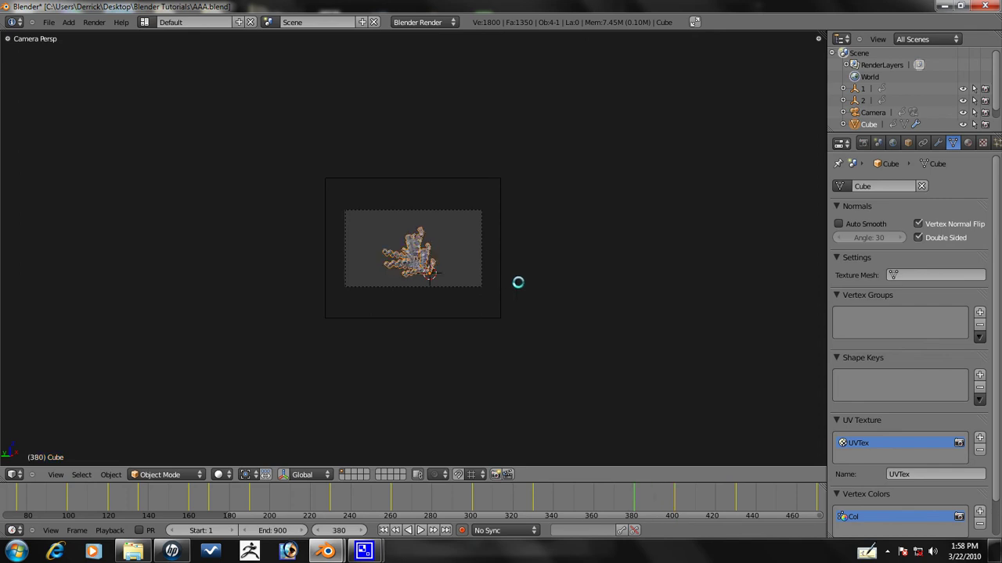
click(646, 142)
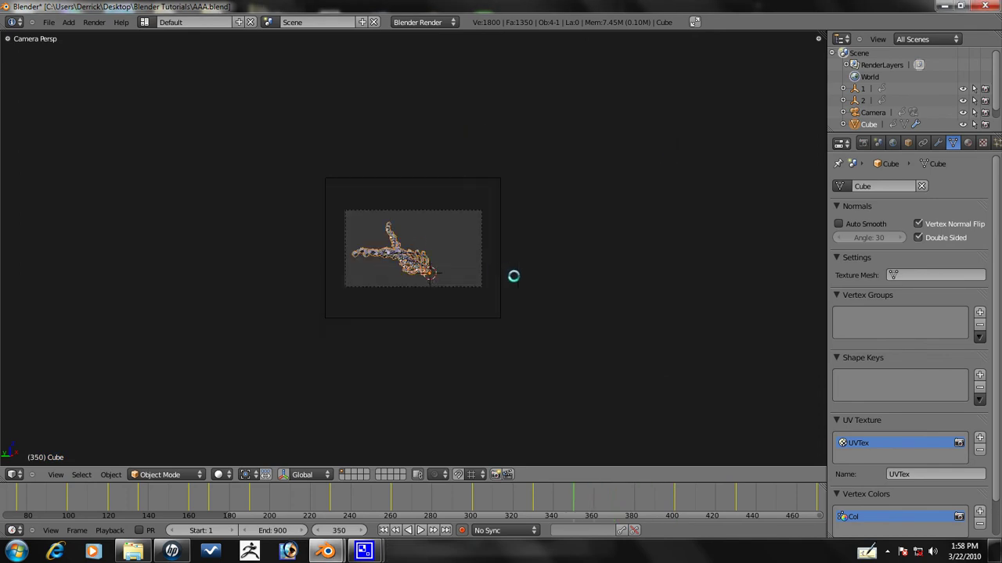
key(Down)
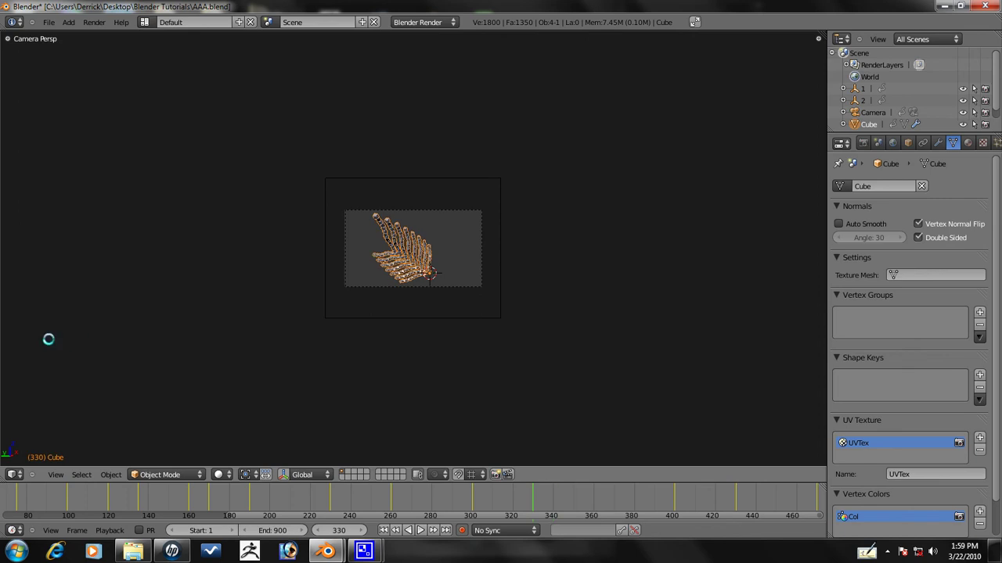
- At frame 400, move the camera closer to the array along its local Z axis and adjust its position in the frame
key(Home)
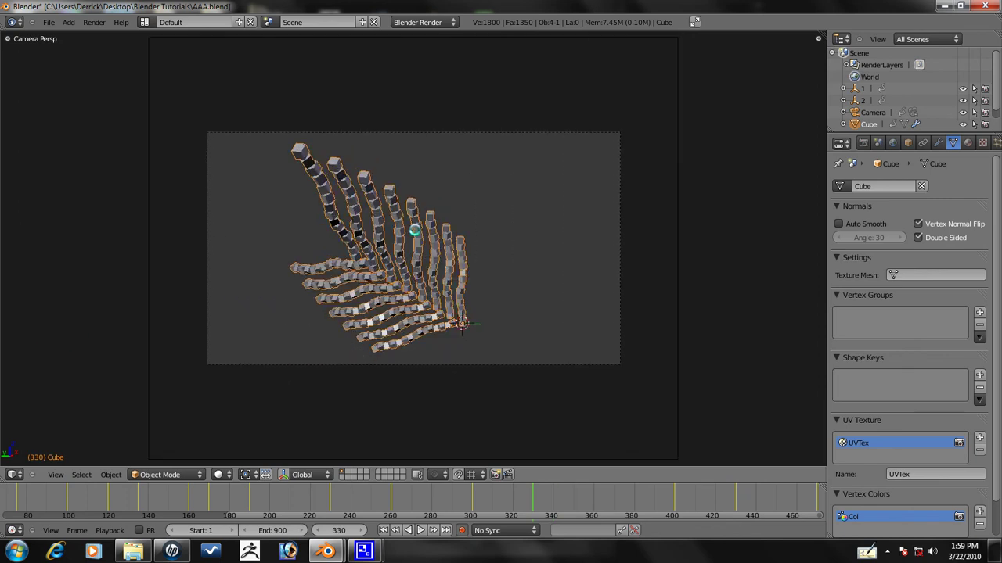
key(Up)
key(Up)
key(Up)
key(Up)
key(Up)
key(Up)
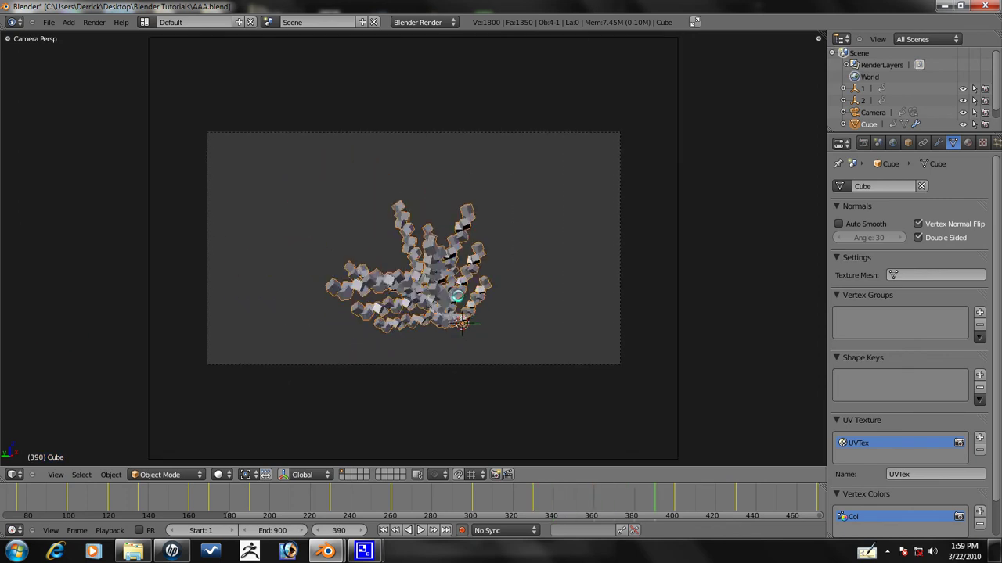
right_click(679, 301)
scroll(671, 299, down, 2)
key(g)
key(z)
key(z)
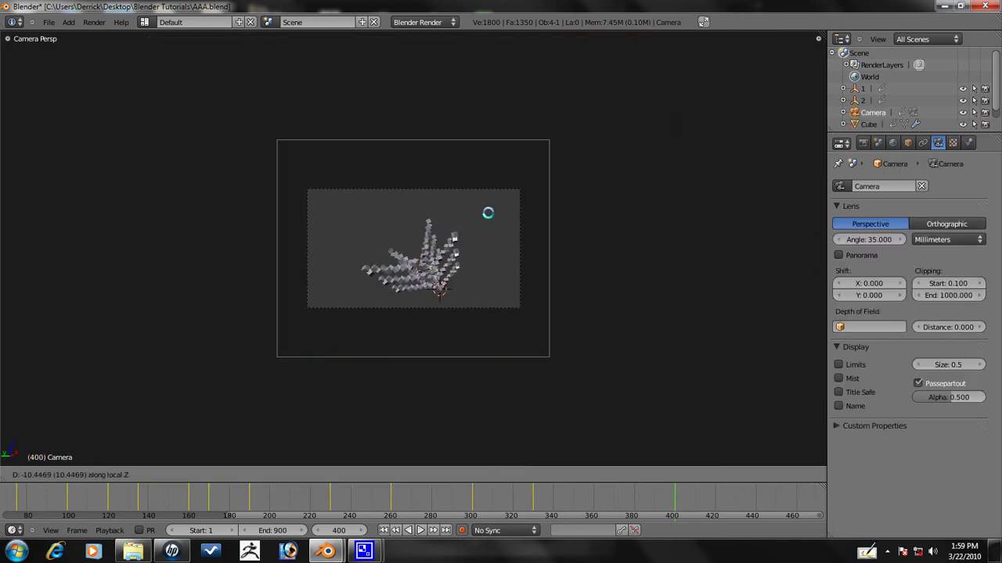
click(472, 149)
key(g)
click(467, 353)
- Rotate the camera about -40° around the global Z axis and move it sideways to centre the array in the frame
key(r)
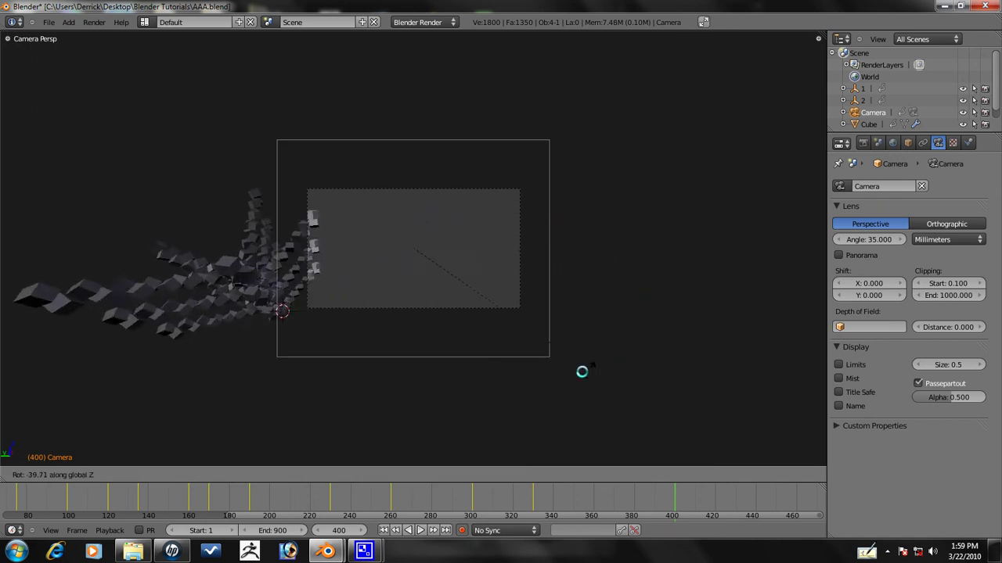
click(621, 286)
key(g)
click(763, 275)
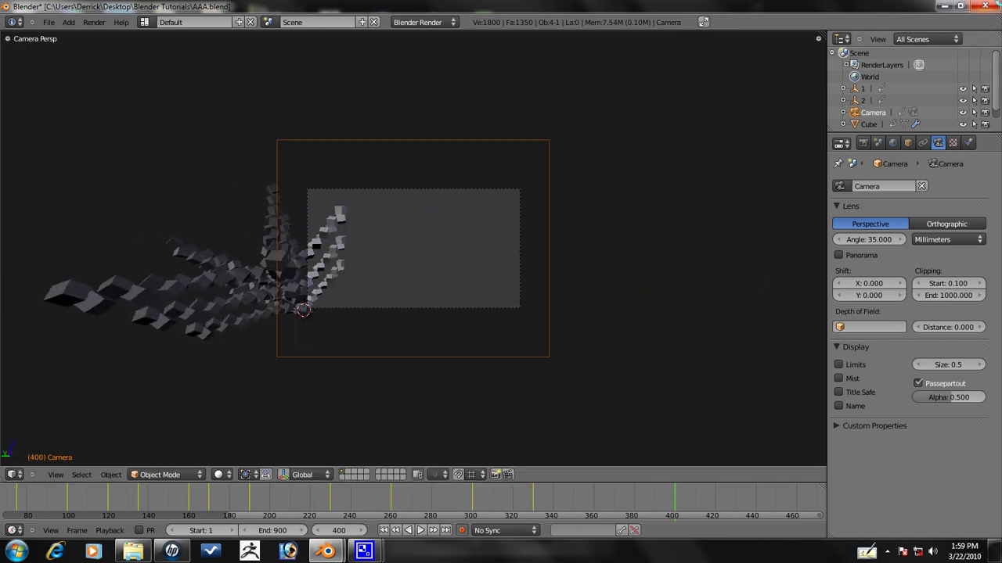
key(g)
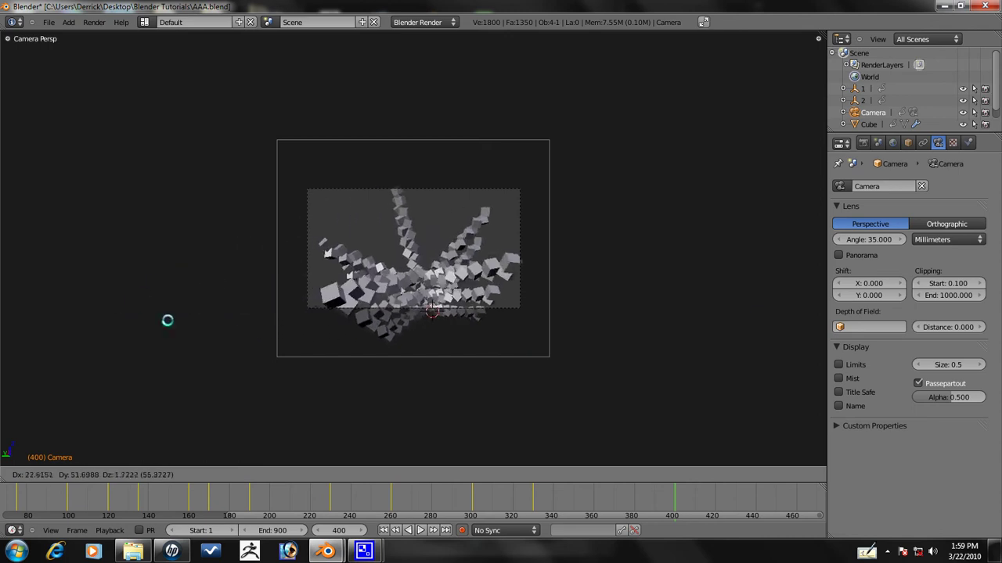
click(356, 266)
- Tilt the camera about its local X axis and move it to bring the arms back toward the frame
key(r)
key(x)
key(x)
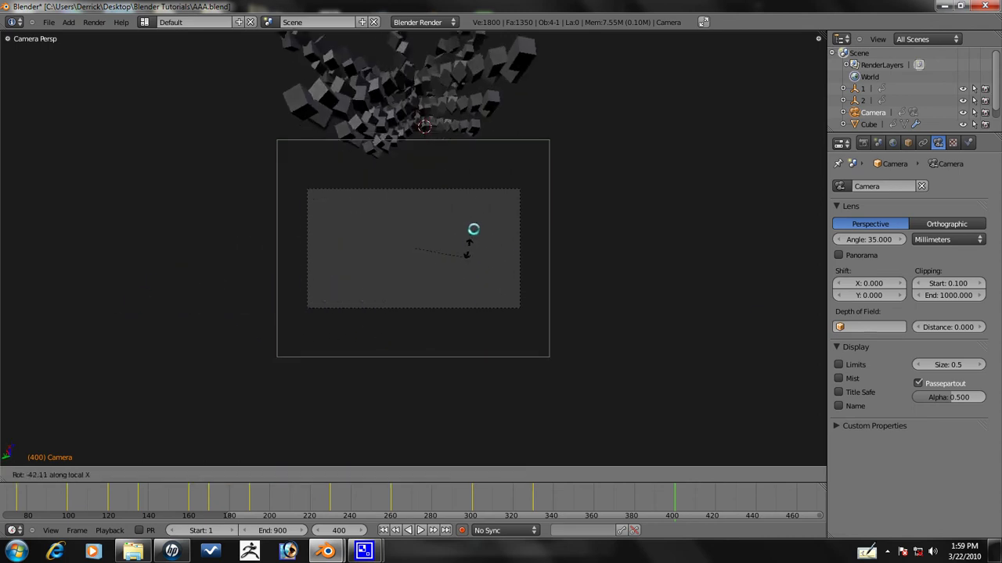
click(483, 201)
key(g)
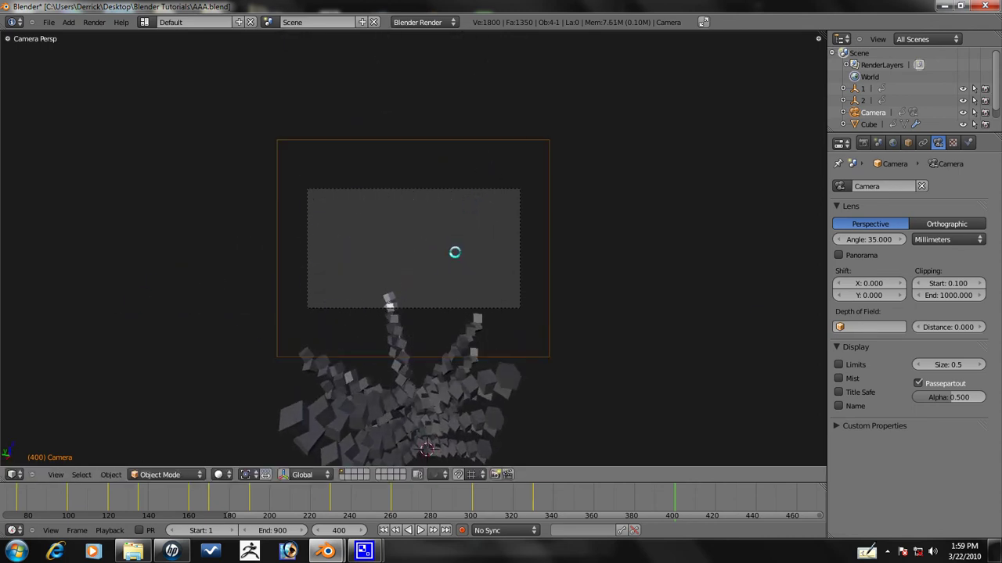
click(423, 407)
key(g)
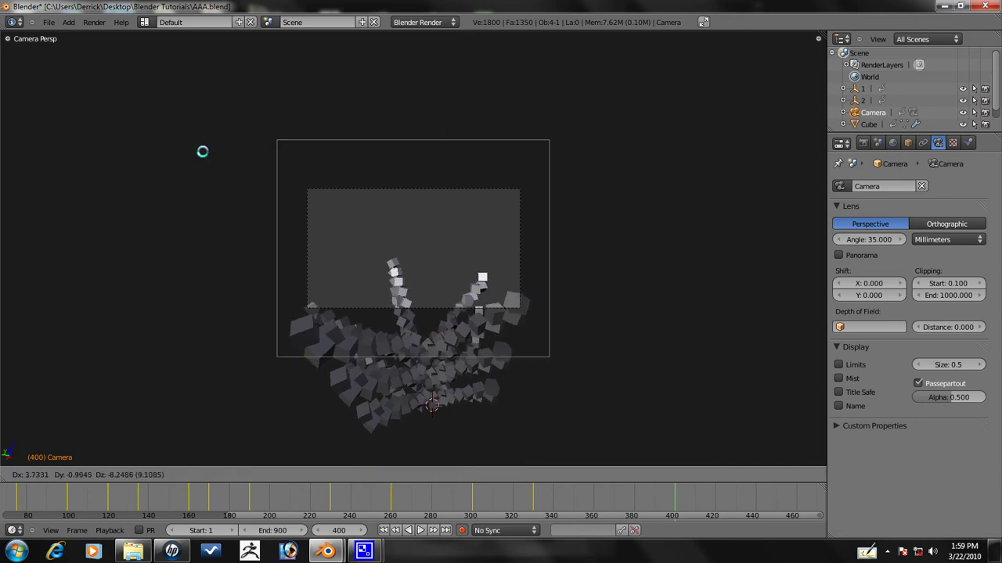
click(99, 209)
- Reposition the camera and tilt it about its local X axis to frame the whole array, and keyframe its location and rotation at frame 400
key(g)
click(519, 350)
key(r)
key(x)
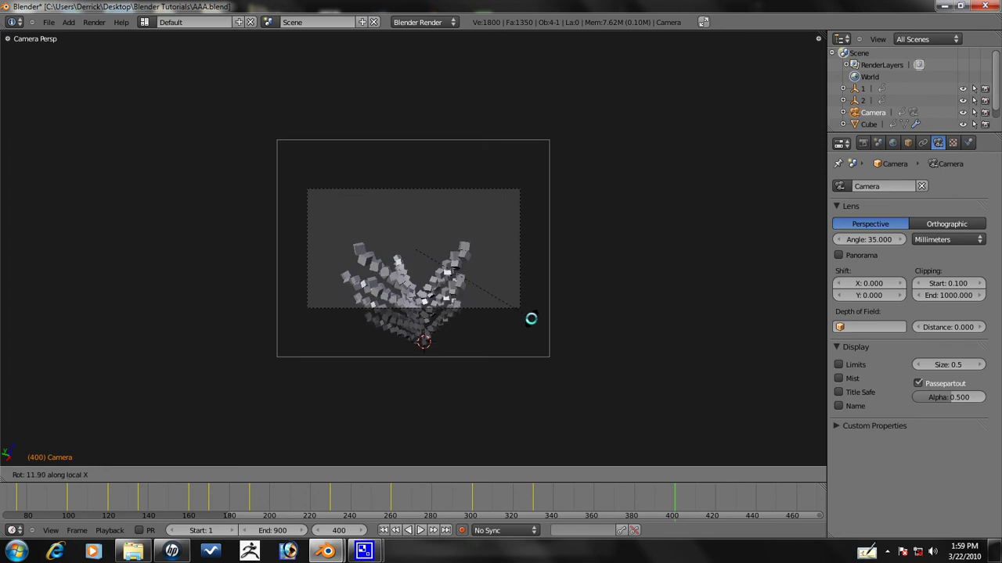
click(510, 384)
key(g)
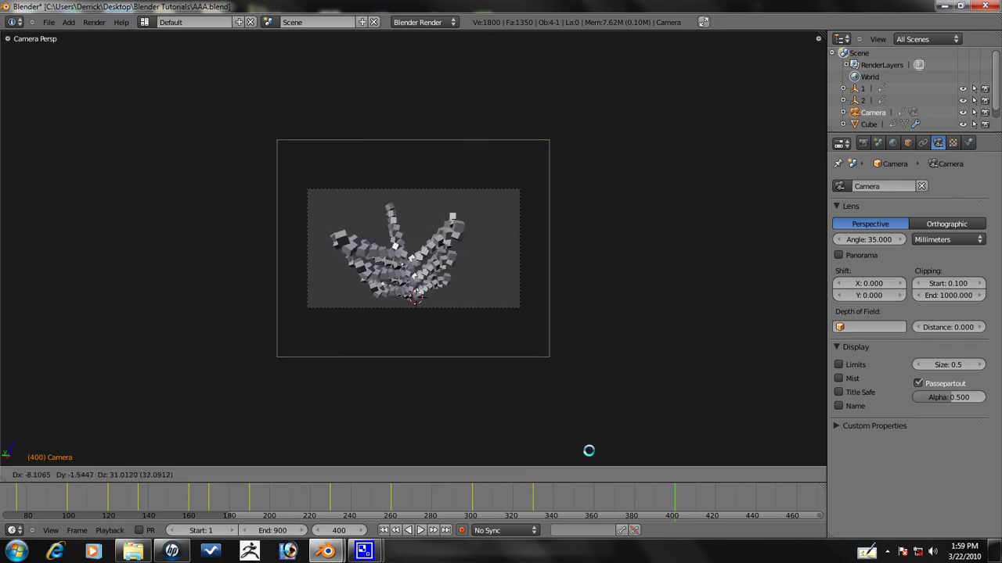
click(585, 451)
key(i)
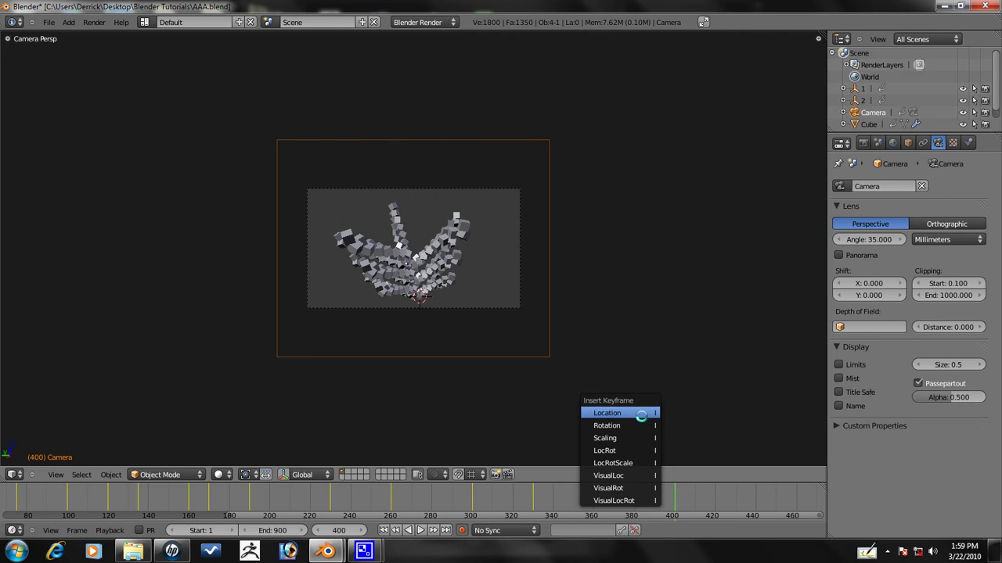
click(641, 413)
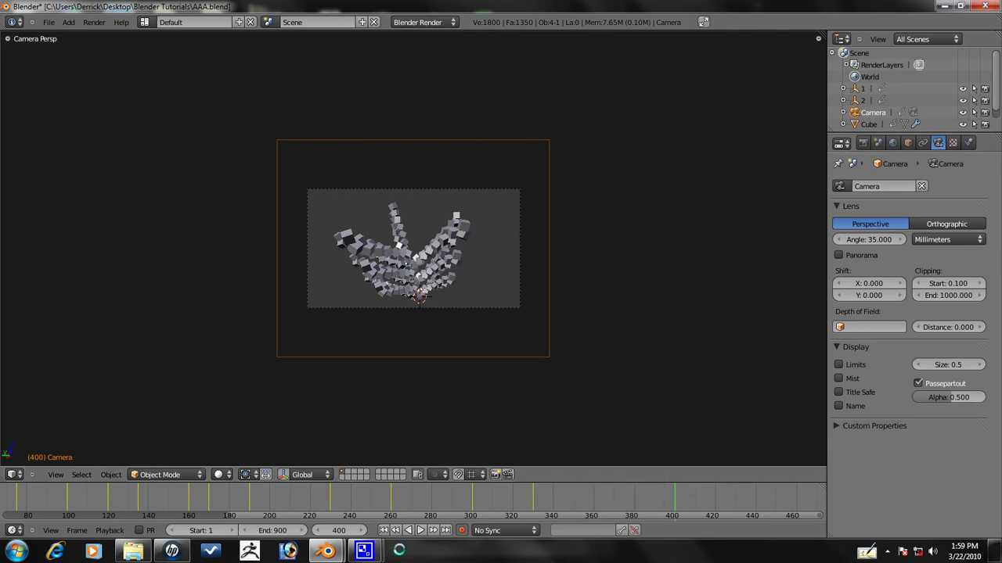
mouse_move(364, 552)
click(305, 486)
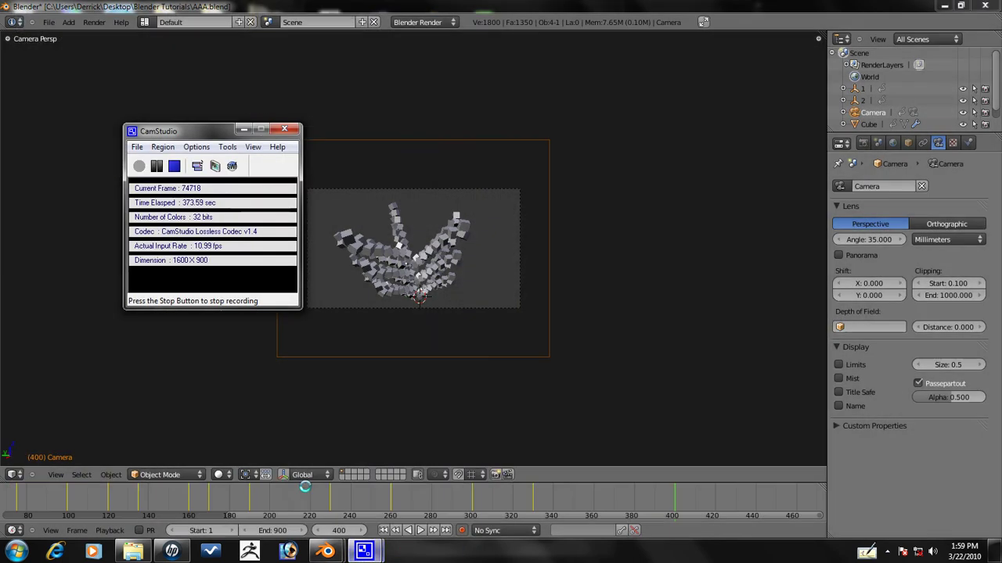
click(390, 4)
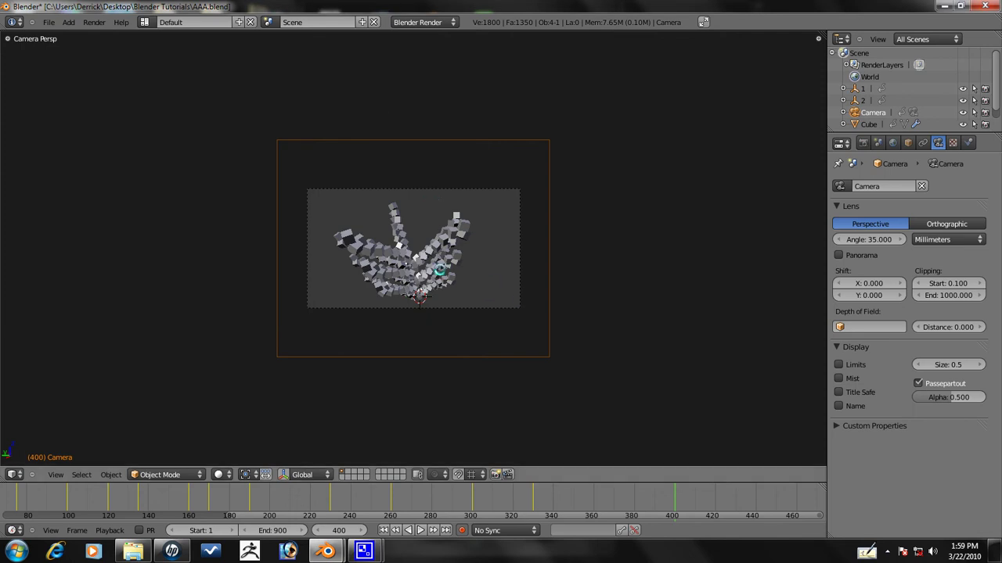
- Go to the cube array's keyframe at frame 430 and try moving the camera to bring the array back into the frame
right_click(429, 269)
key(alt+a)
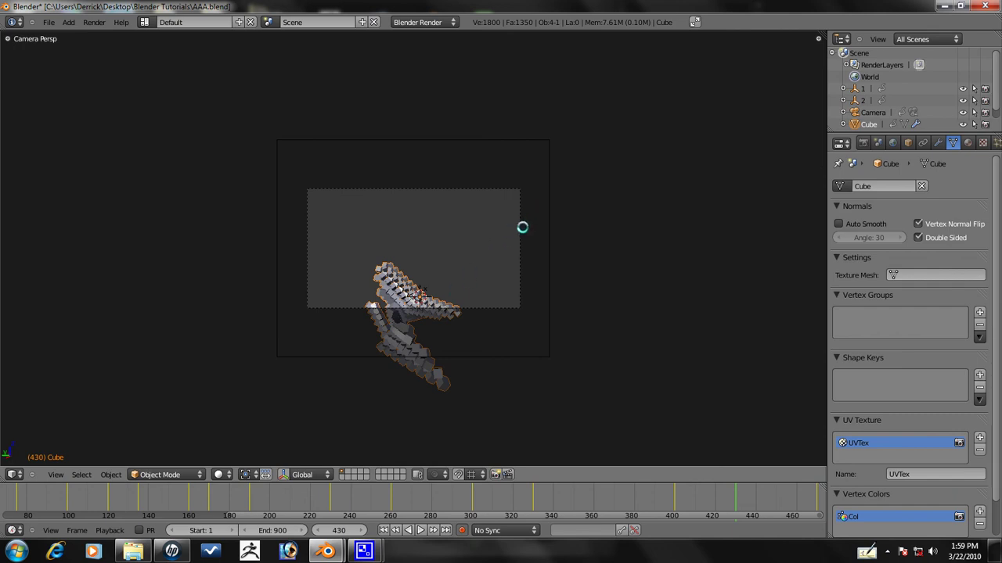
key(Escape)
key(alt+a)
key(Escape)
right_click(545, 325)
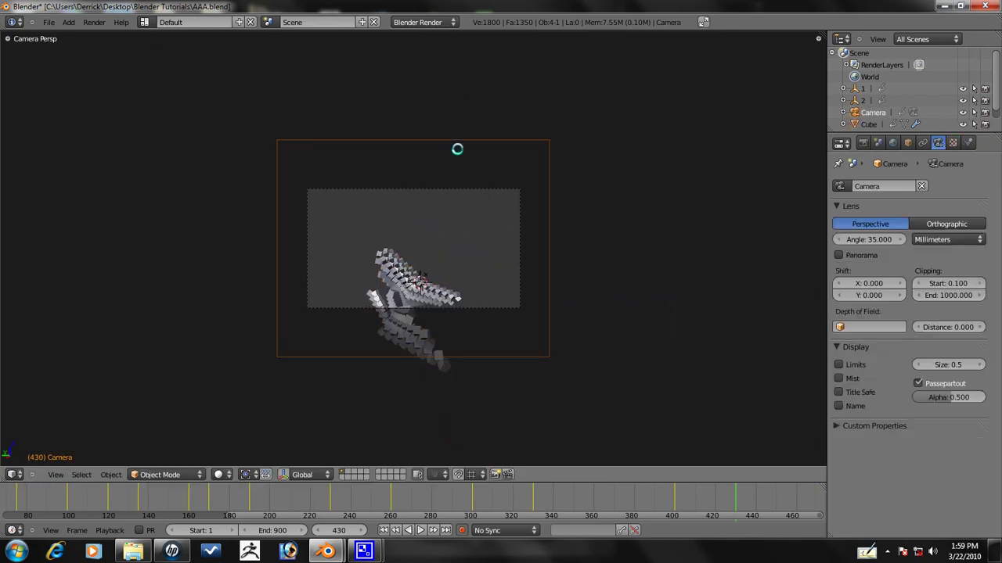
key(g)
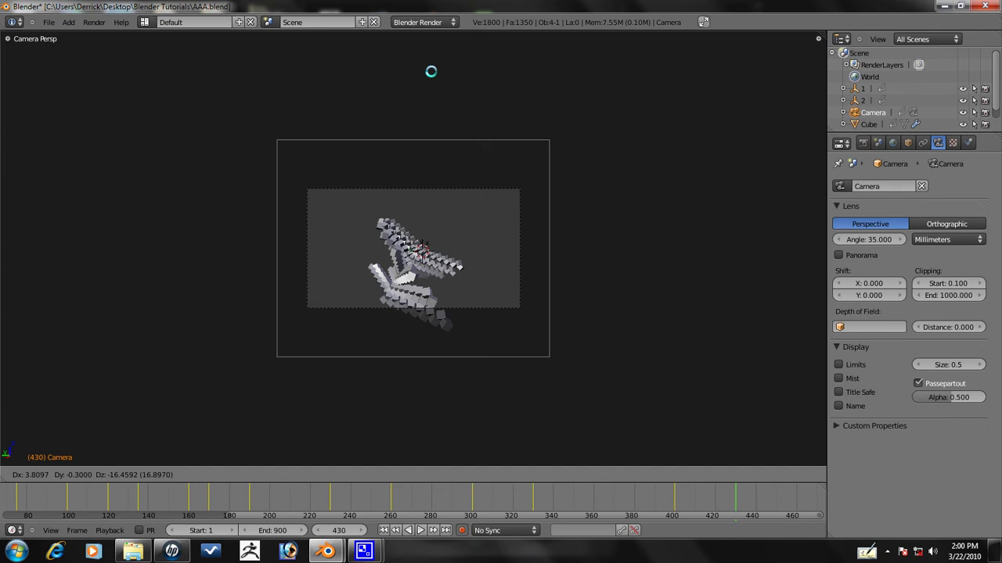
click(450, 430)
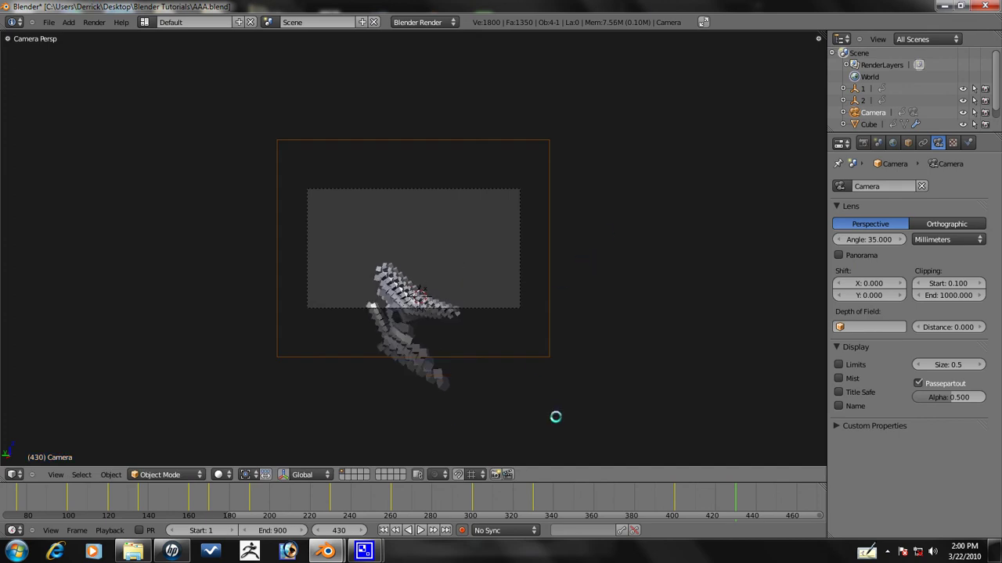
- Scrub the timeline between frames 259 and 280 to check how the camera frames the array
drag(423, 501, 389, 513)
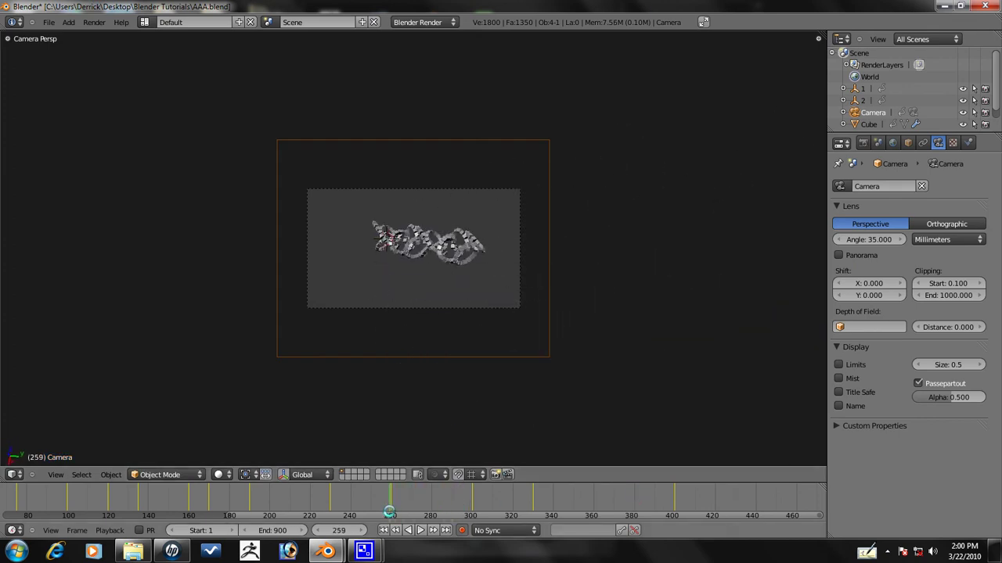
drag(407, 516, 437, 511)
mouse_move(430, 512)
mouse_down()
mouse_move(404, 512)
mouse_move(432, 513)
mouse_up()
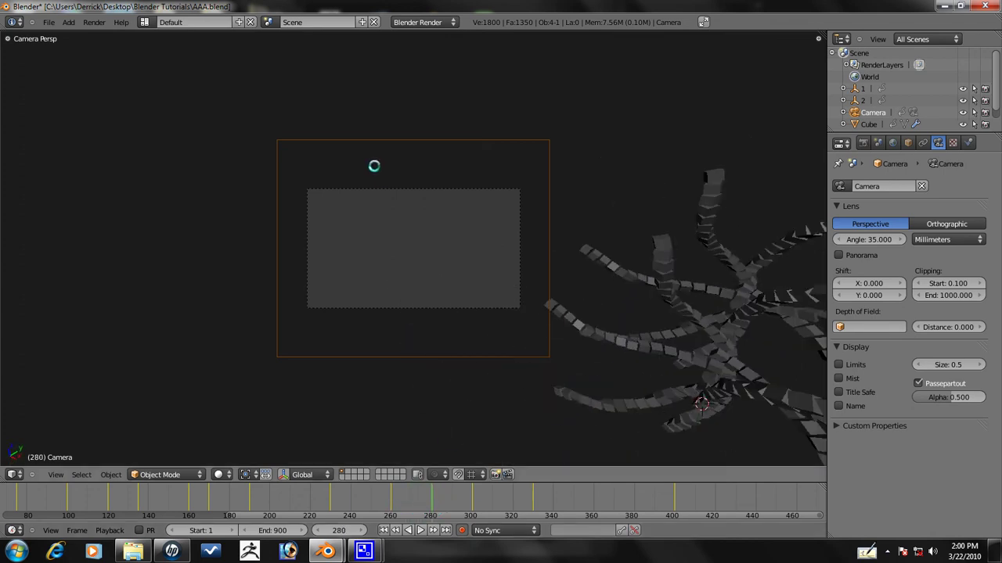
scroll(373, 168, down, 2)
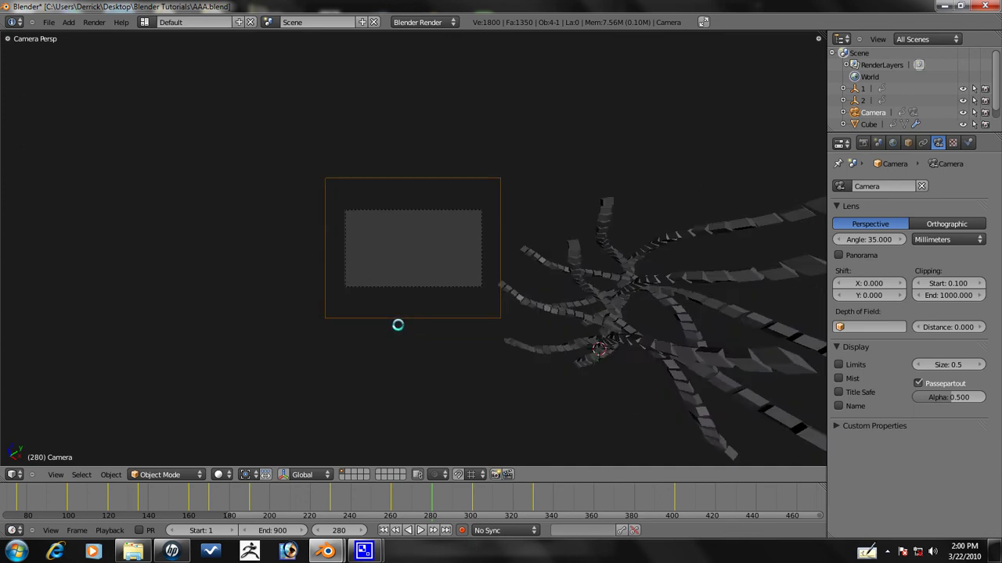
scroll(397, 324, up, 2)
- Go to the cube array's keyframe at frame 430 and move the camera so the array fits vertically inside the frame
drag(425, 490, 673, 502)
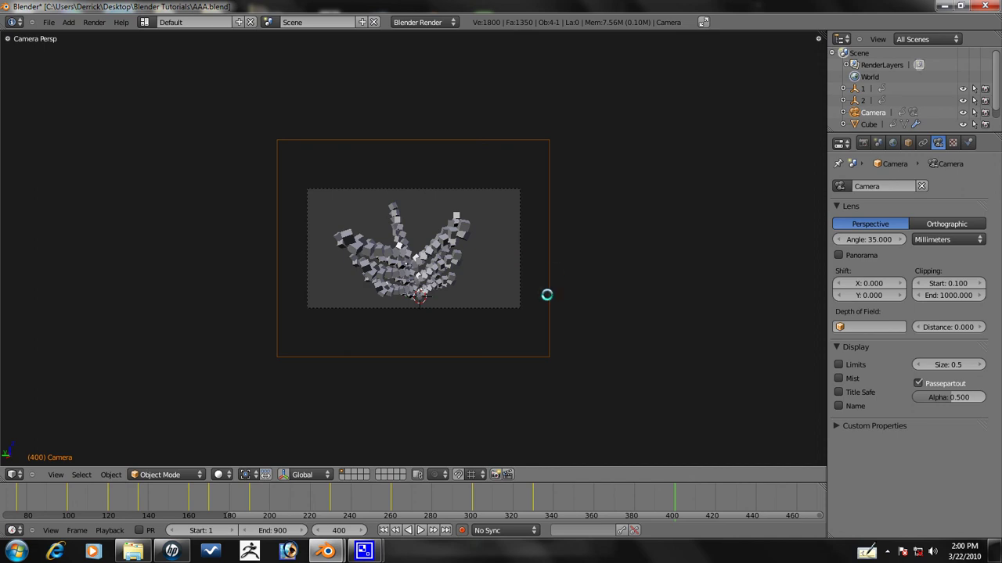
right_click(463, 243)
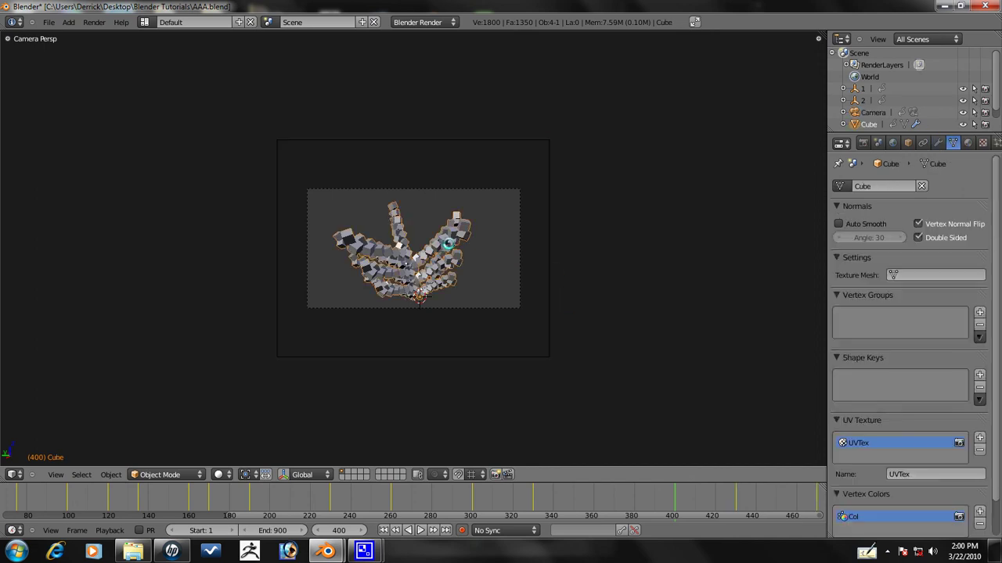
key(Up)
key(Up)
key(Up)
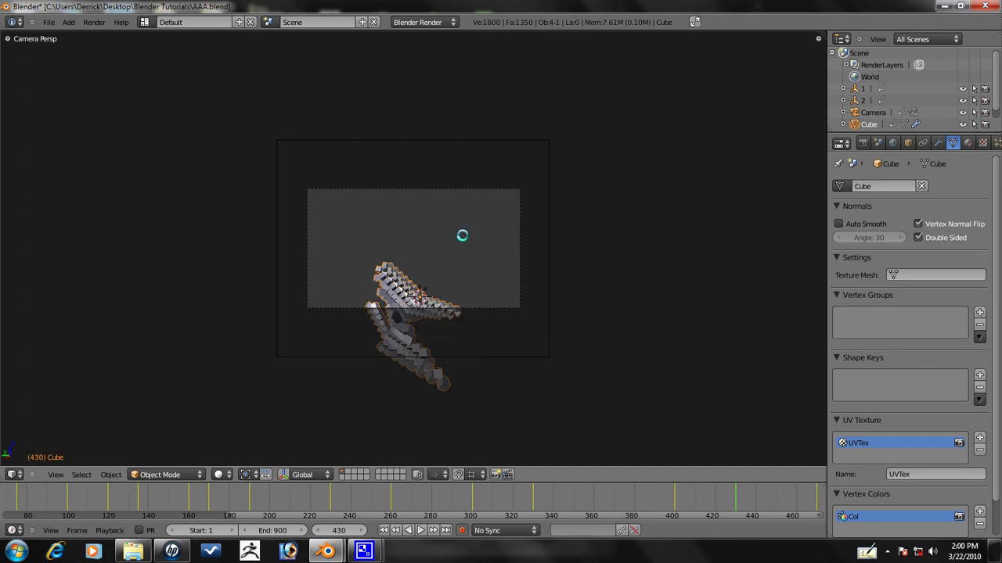
right_click(548, 348)
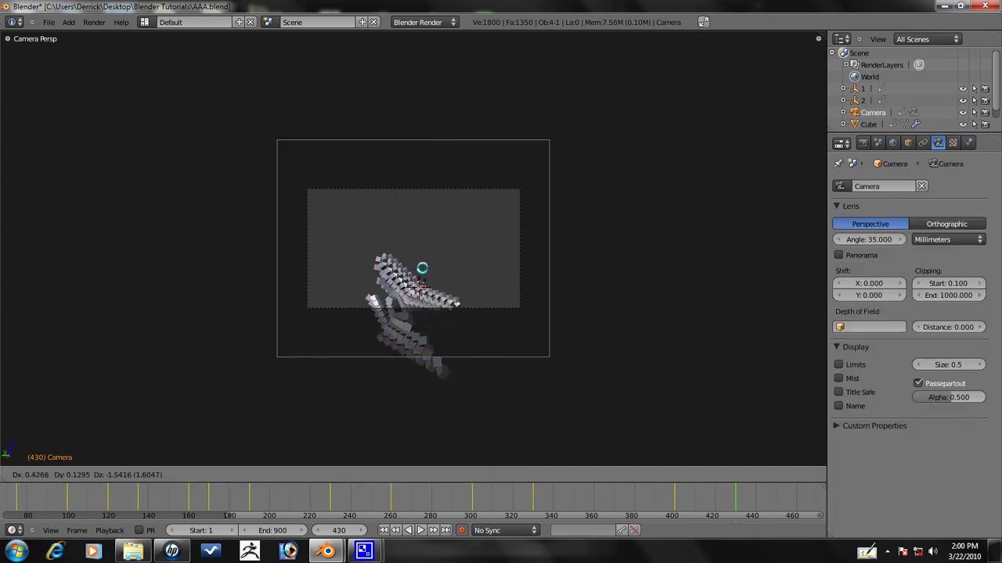
key(g)
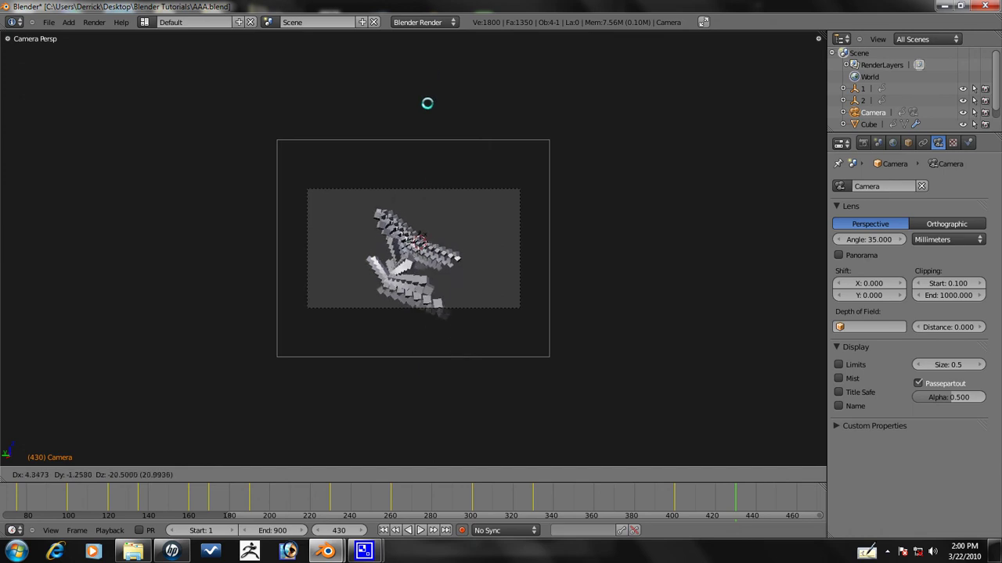
click(452, 278)
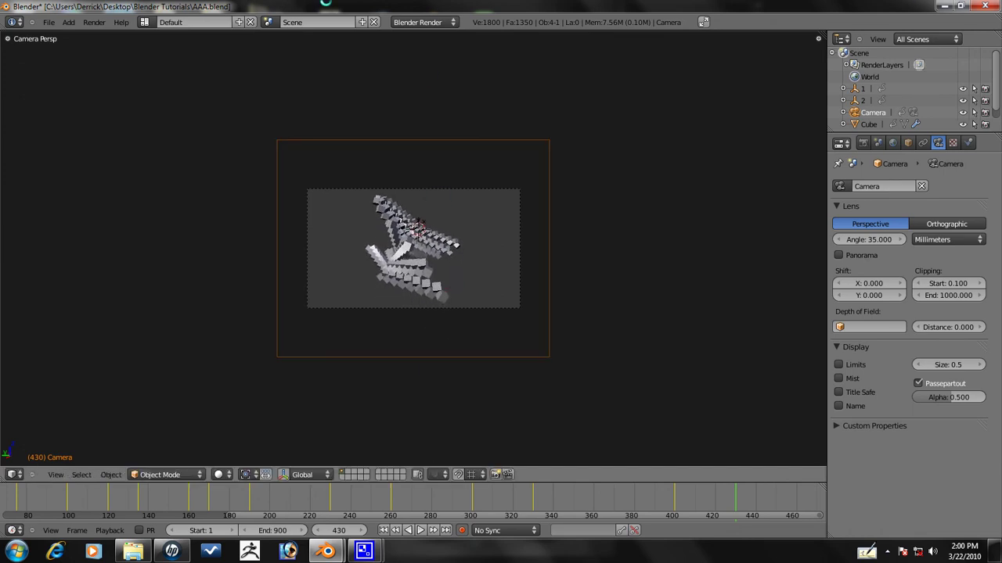
- Rotate the camera around the Z axis at frame 430 and move it sideways to bring the array back into view
key(r)
key(z)
click(564, 345)
key(g)
click(26, 275)
- Move the camera back about 19.6 units along its local Z axis and shift it to bring the array toward the frame's centre
key(g)
click(284, 288)
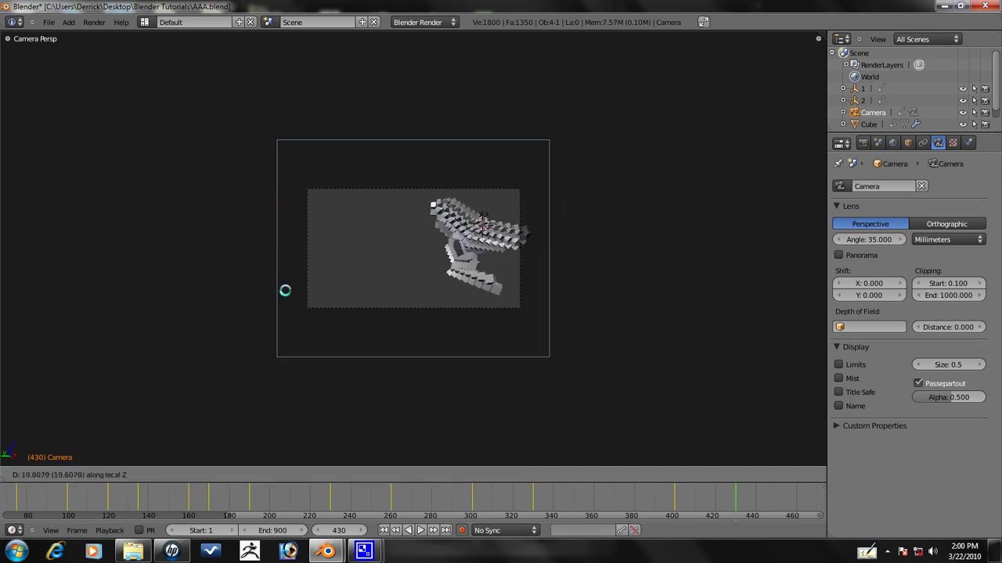
key(g)
click(533, 288)
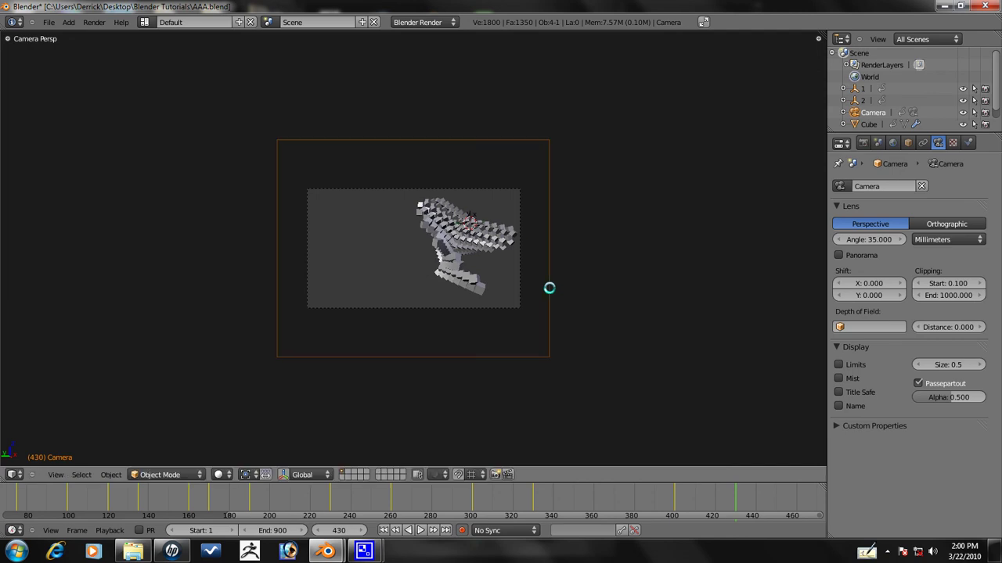
key(g)
click(416, 371)
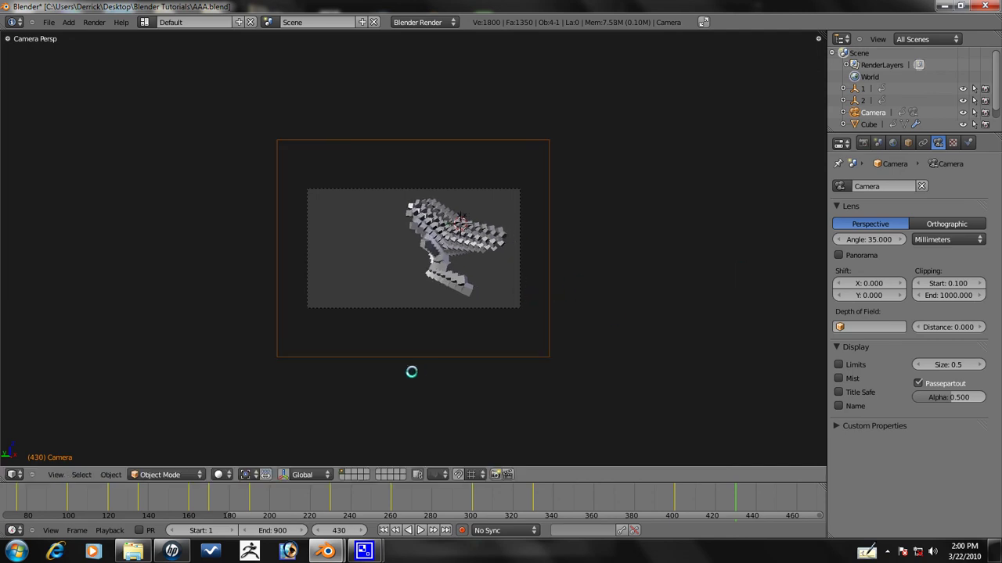
- Move the camera closer along its local Z axis, centring the array in the frame, and keyframe the camera at frame 430
key(g)
key(z)
key(z)
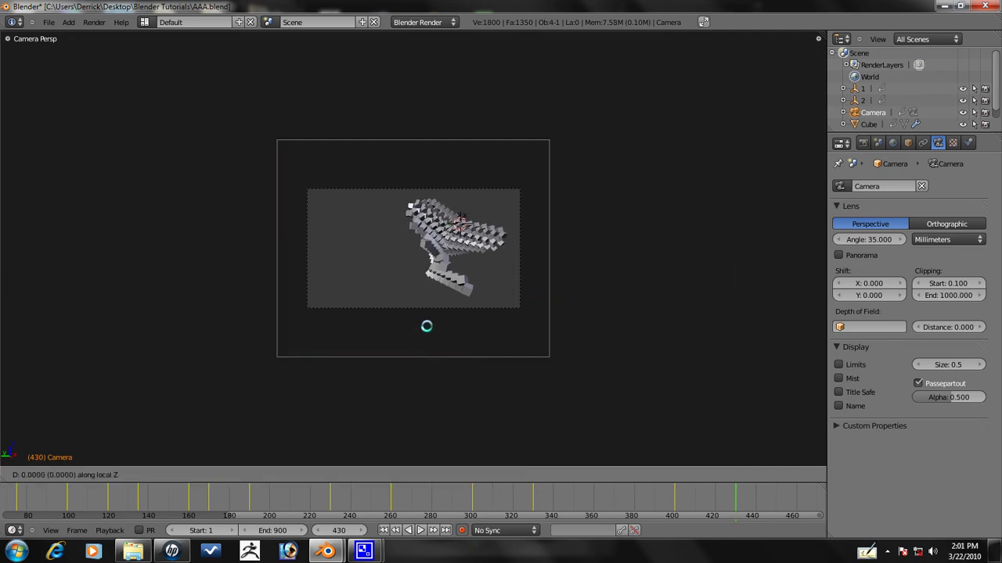
click(148, 354)
key(g)
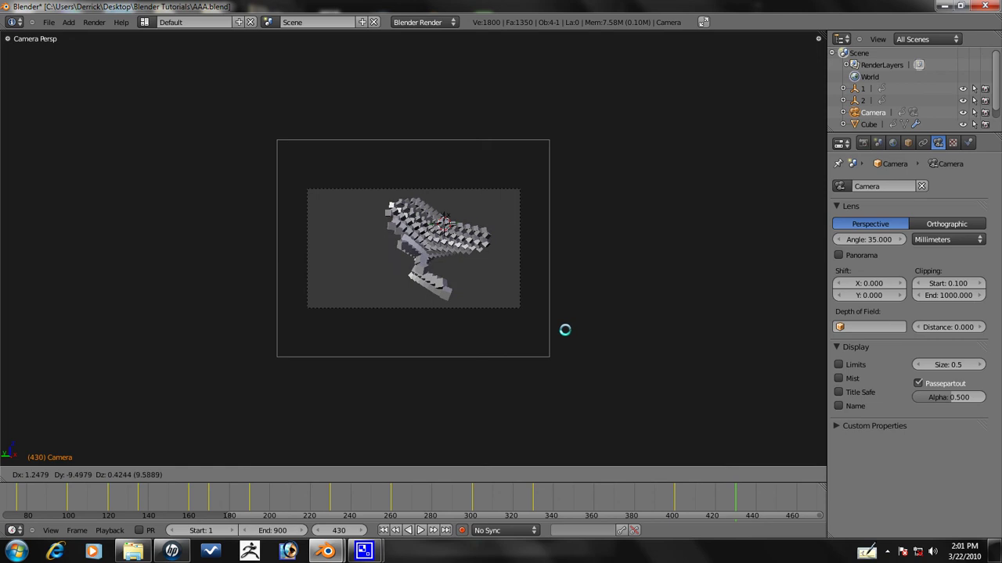
click(536, 326)
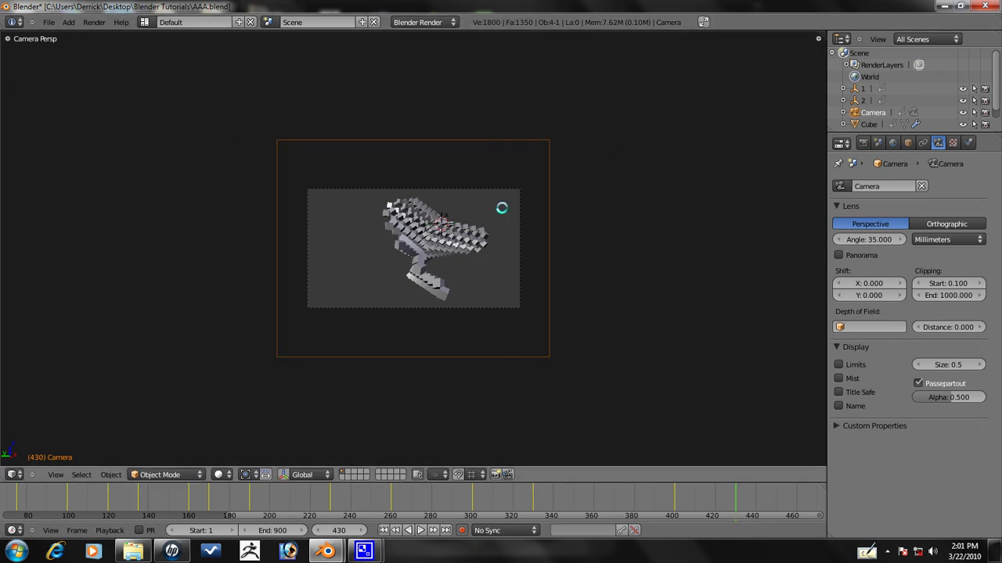
- Select the cube array and go to its next keyframe at frame 470
right_click(451, 284)
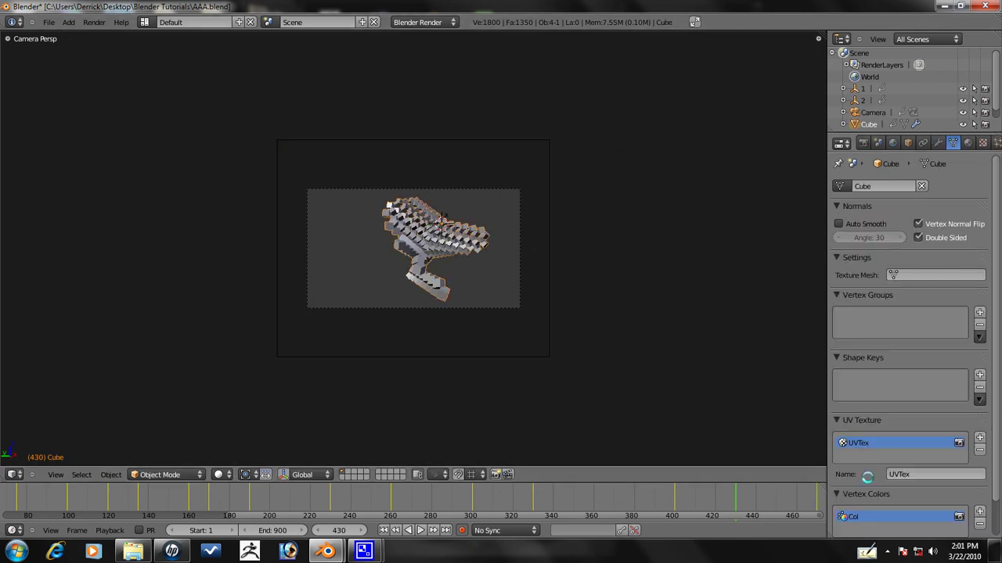
middle_drag(796, 500, 551, 518)
drag(550, 519, 465, 514)
middle_drag(485, 499, 27, 490)
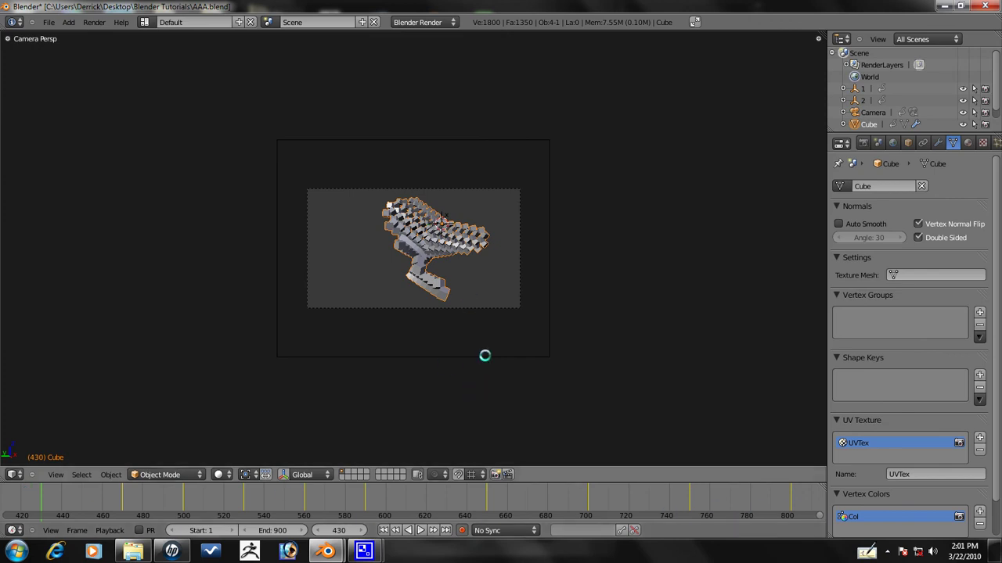
key(alt+a)
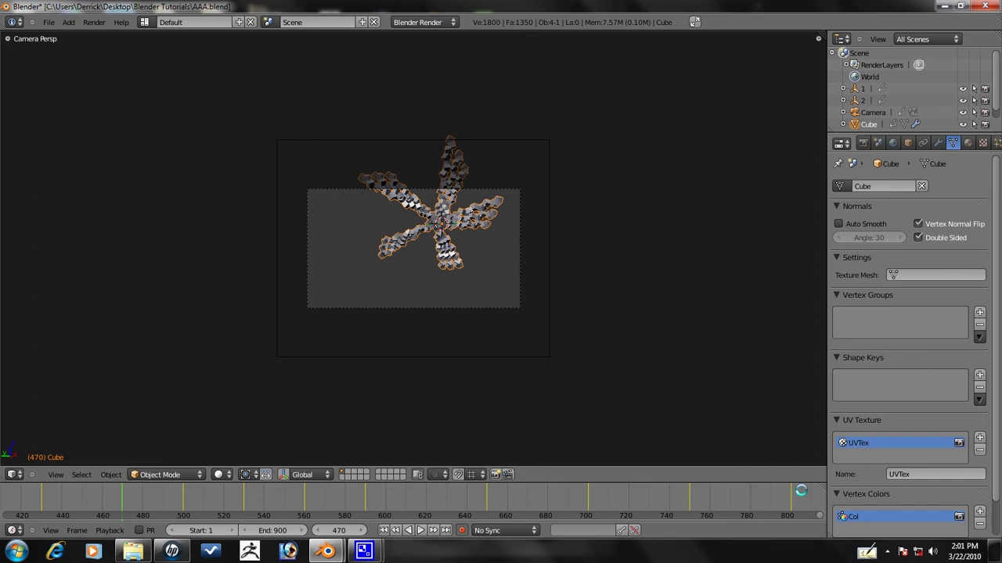
- Tilt the camera about its local X axis at frame 470 and move it to bring the star-shaped array into the frame
scroll(506, 290, down, 2)
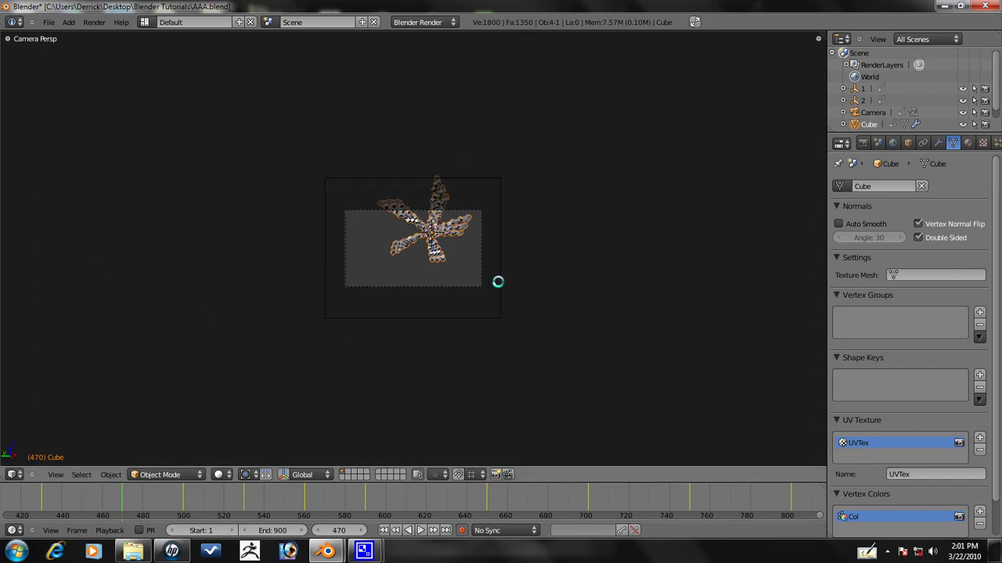
right_click(498, 282)
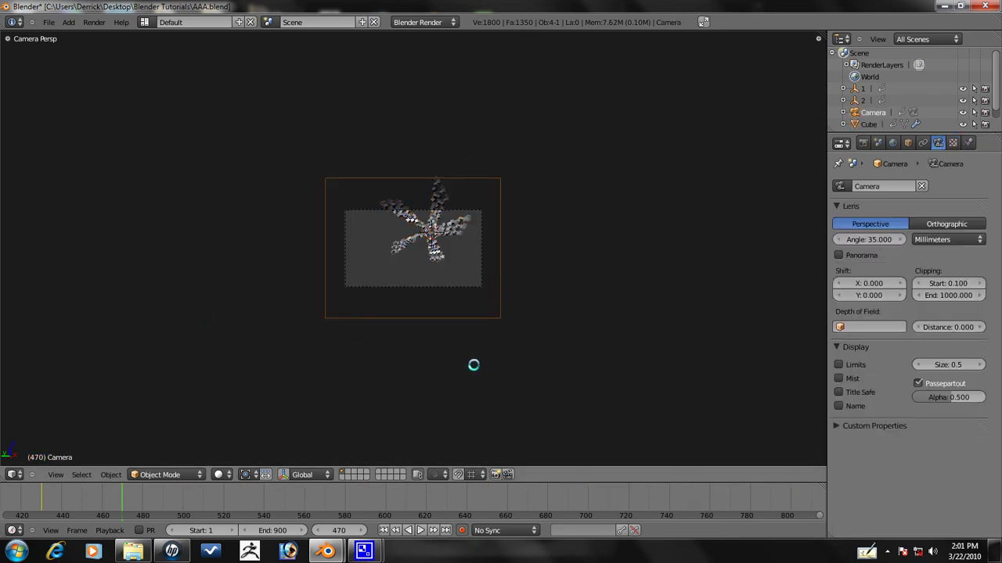
key(r)
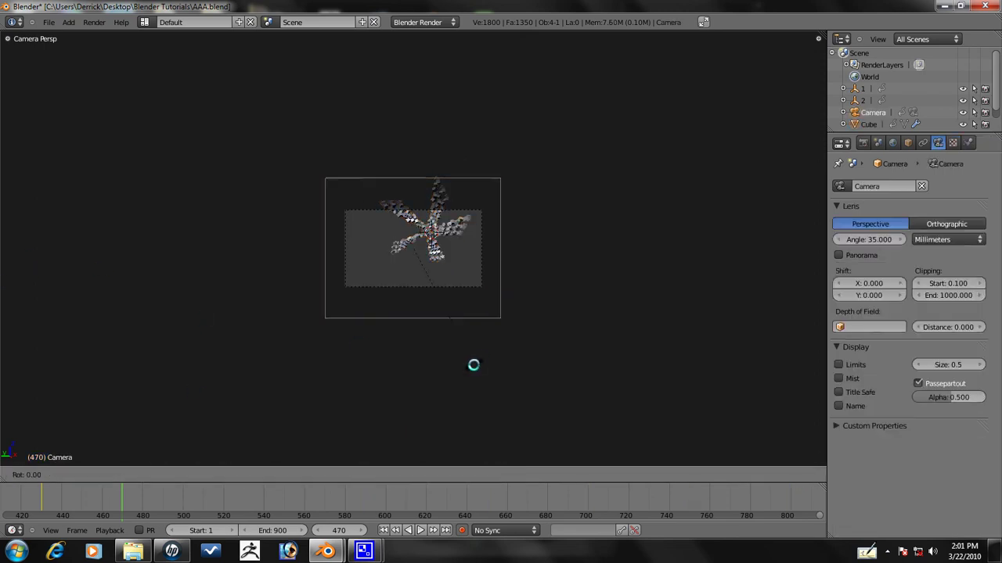
key(x)
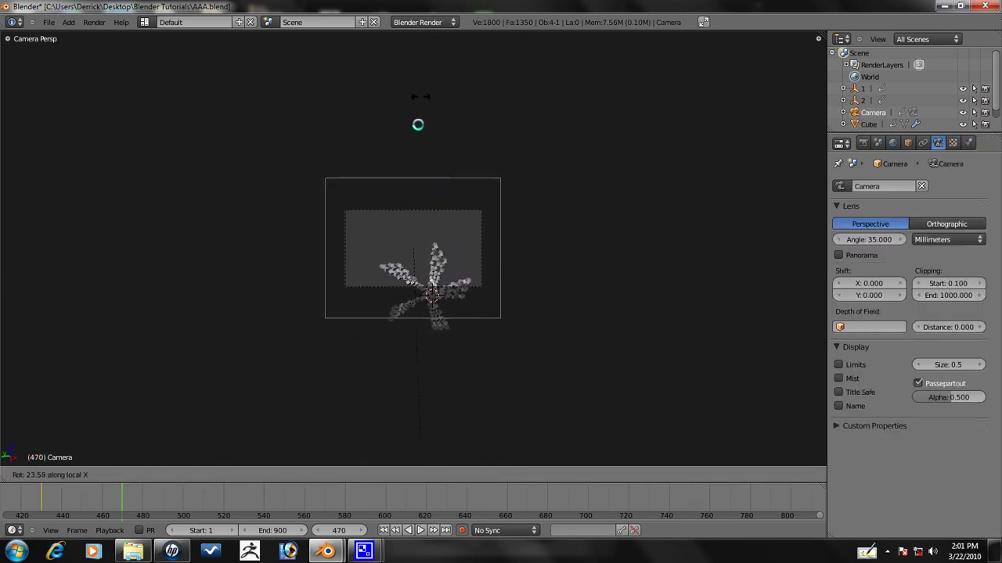
click(415, 182)
key(g)
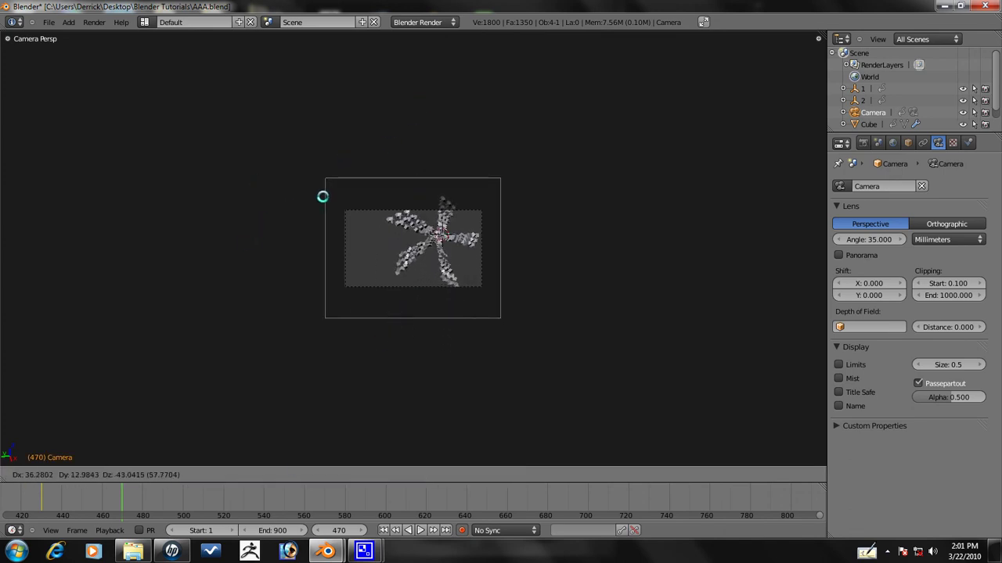
- Move the camera along its local Z axis at frame 470 until the whole star-shaped array fits inside the frame
key(Home)
key(z)
key(z)
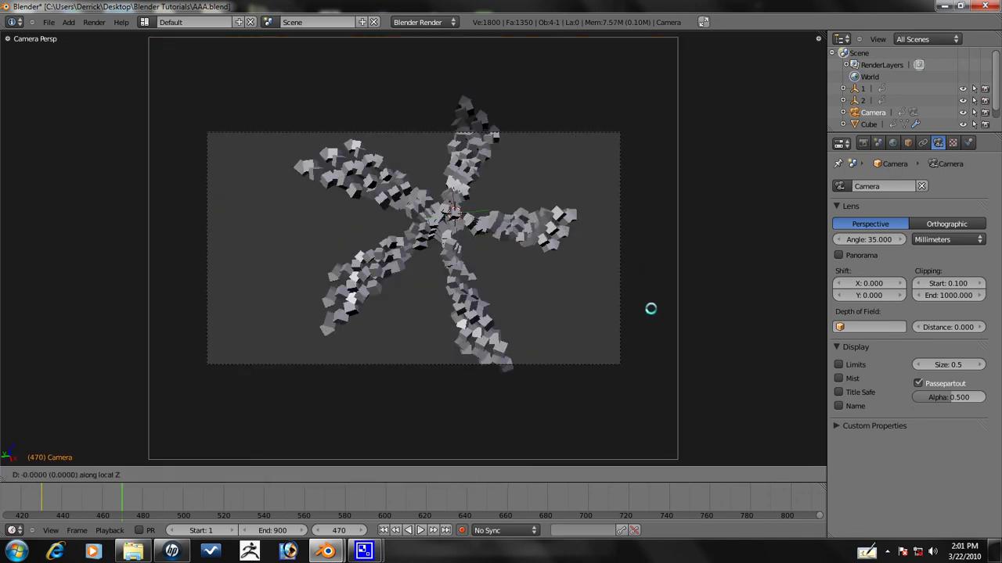
key(z)
key(z)
key(z)
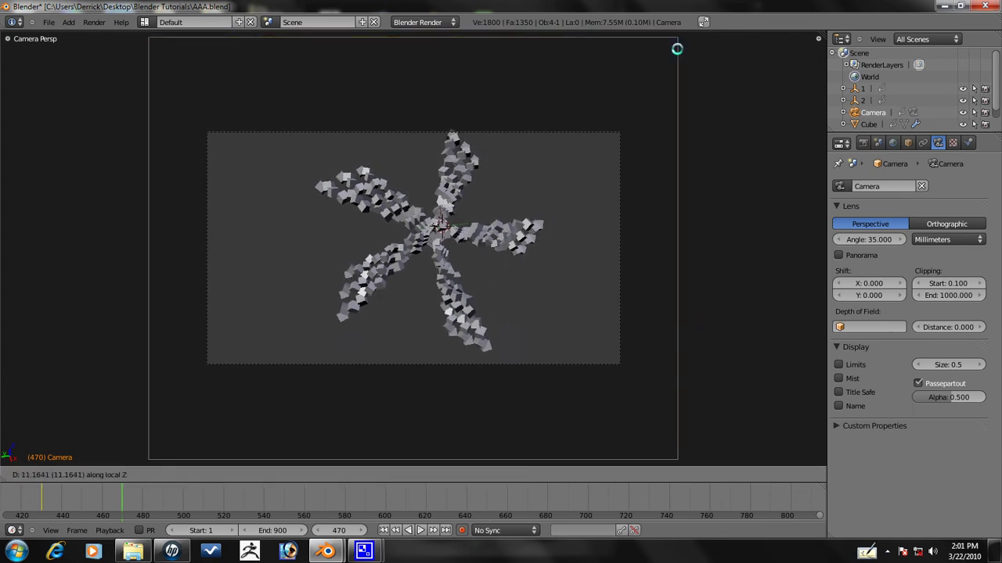
click(707, 63)
- Shift the camera to centre the star-shaped array, adjust its distance along local Z, and keyframe it at frame 470
key(g)
click(710, 49)
key(g)
click(258, 280)
key(g)
key(z)
key(z)
click(264, 300)
key(g)
click(280, 182)
scroll(225, 138, down, 2)
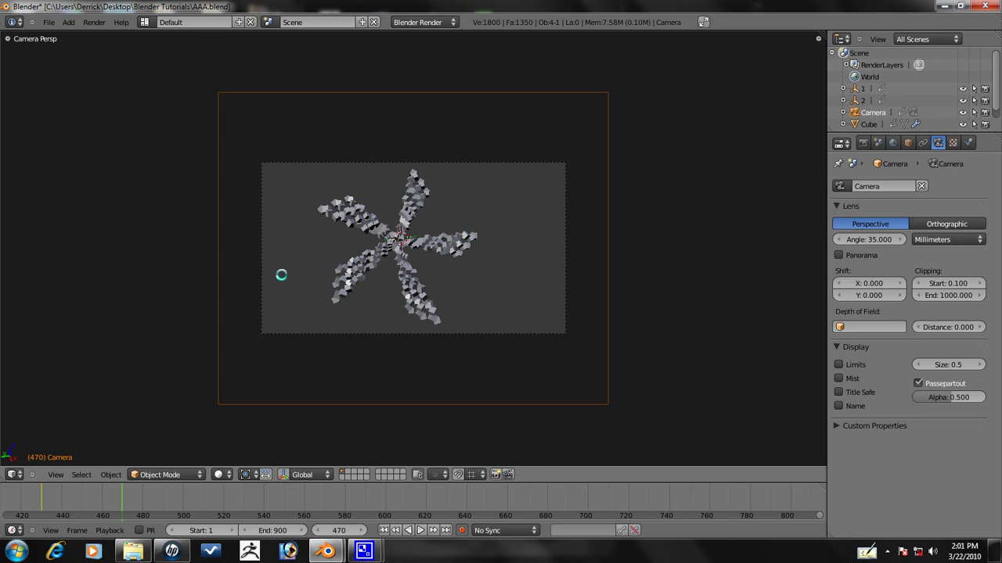
- Go to frame 500, dismiss the Windows color scheme prompt, and select the camera
key(Up)
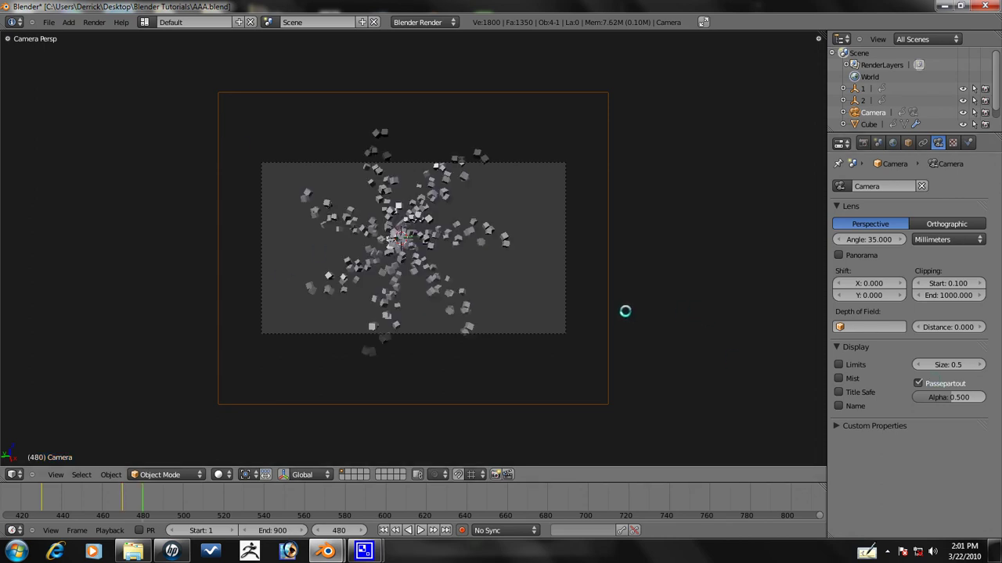
key(Down)
right_click(430, 248)
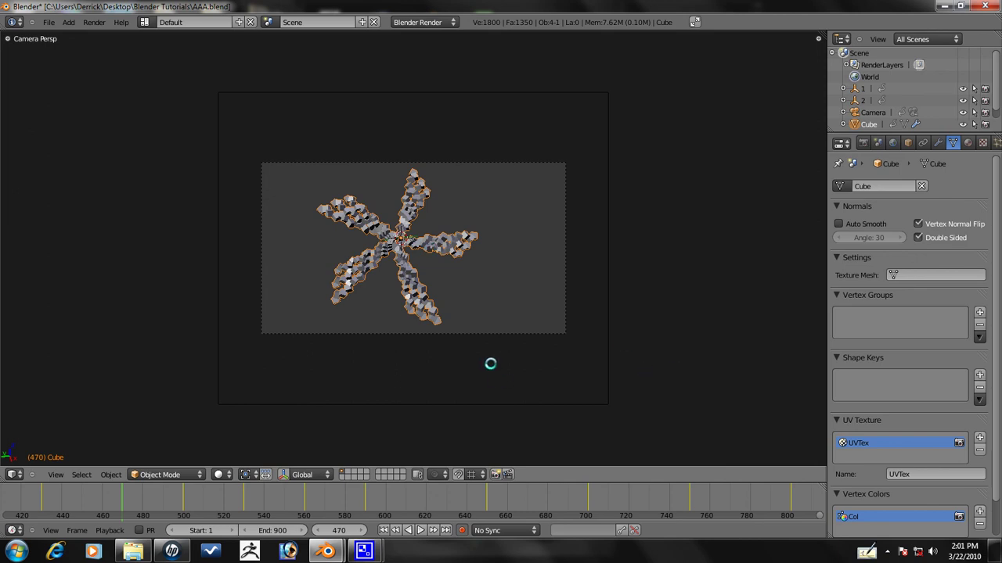
key(Up)
key(Up)
key(Up)
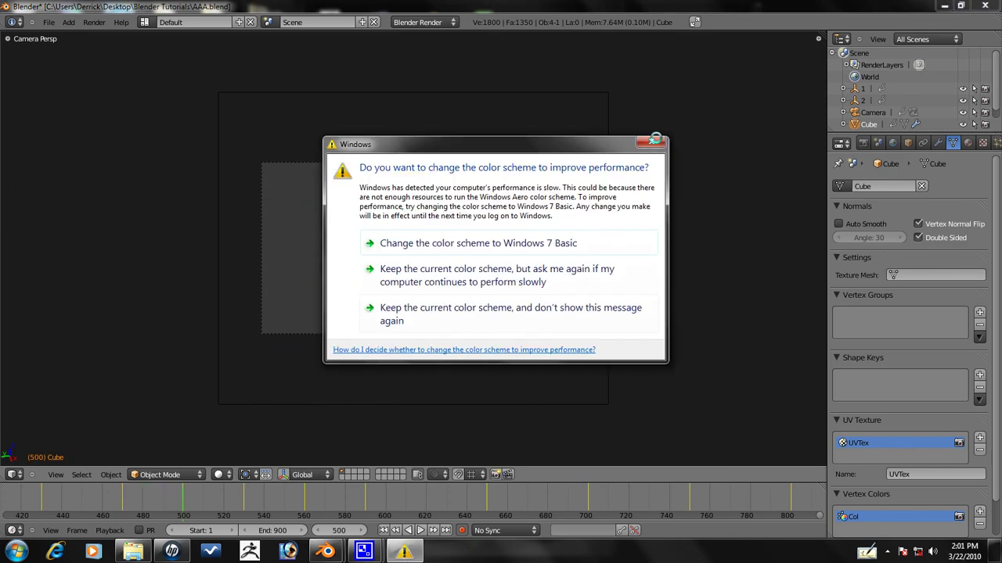
click(653, 139)
right_click(607, 195)
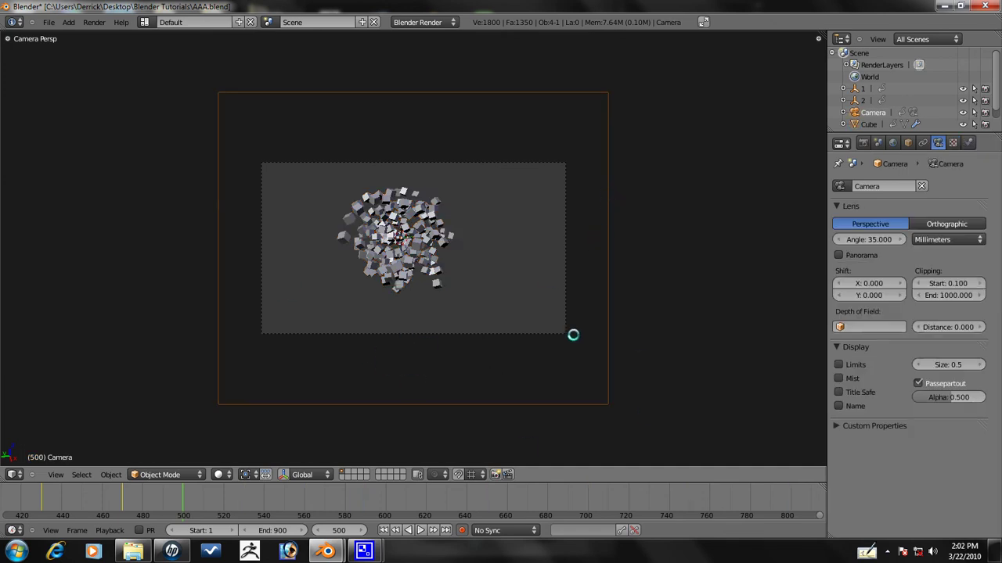
- Scrub back and forth between frames 470 and 500 to examine how the cube array transforms within the camera frame
key(Down)
key(Down)
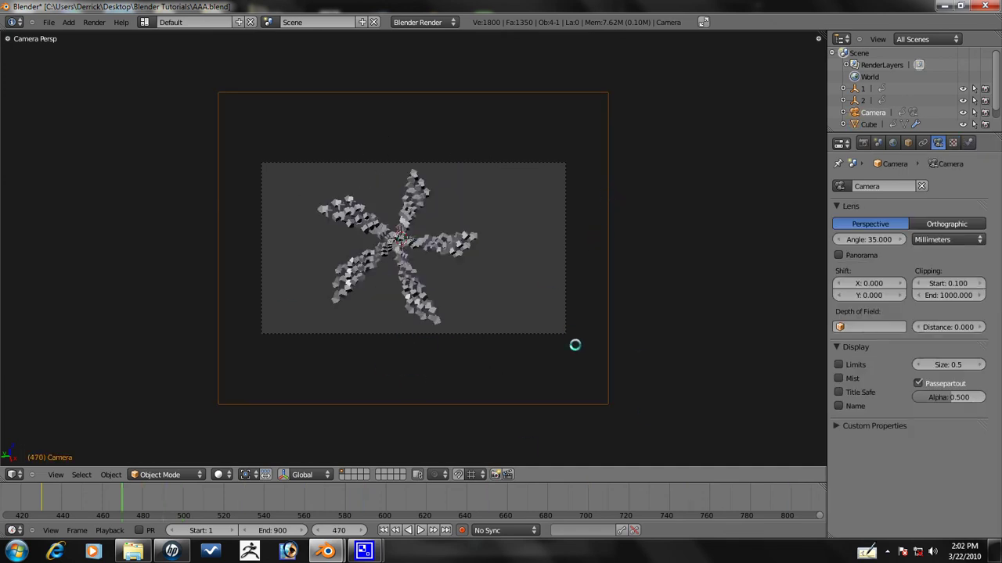
key(Up)
key(Up)
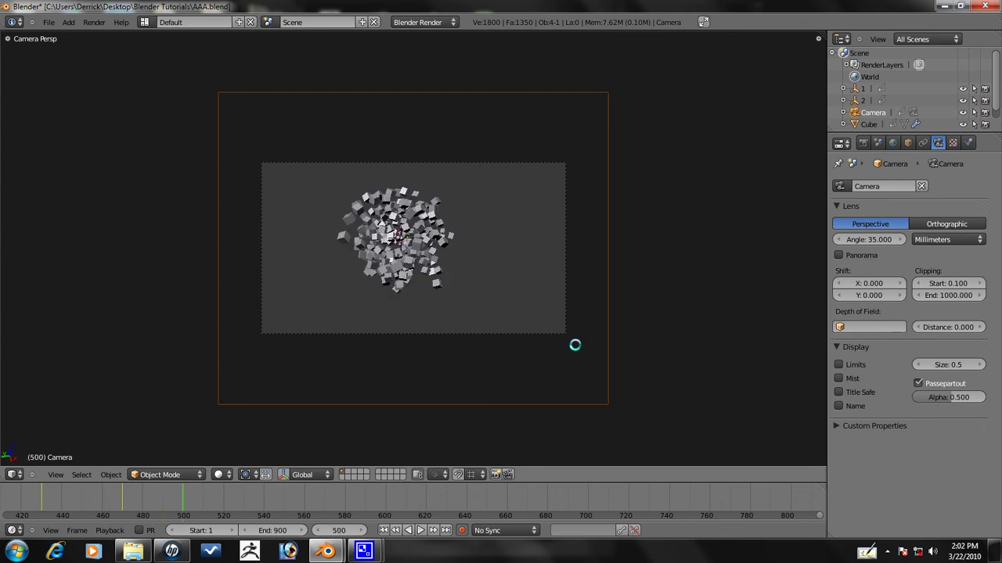
key(Down)
key(Down)
key(Down)
key(Up)
key(Up)
key(Up)
key(Left)
key(Left)
key(Left)
key(Left)
key(Left)
key(Left)
key(Left)
key(Left)
key(Left)
key(Left)
key(Left)
key(Left)
key(Left)
key(Left)
key(Left)
key(Left)
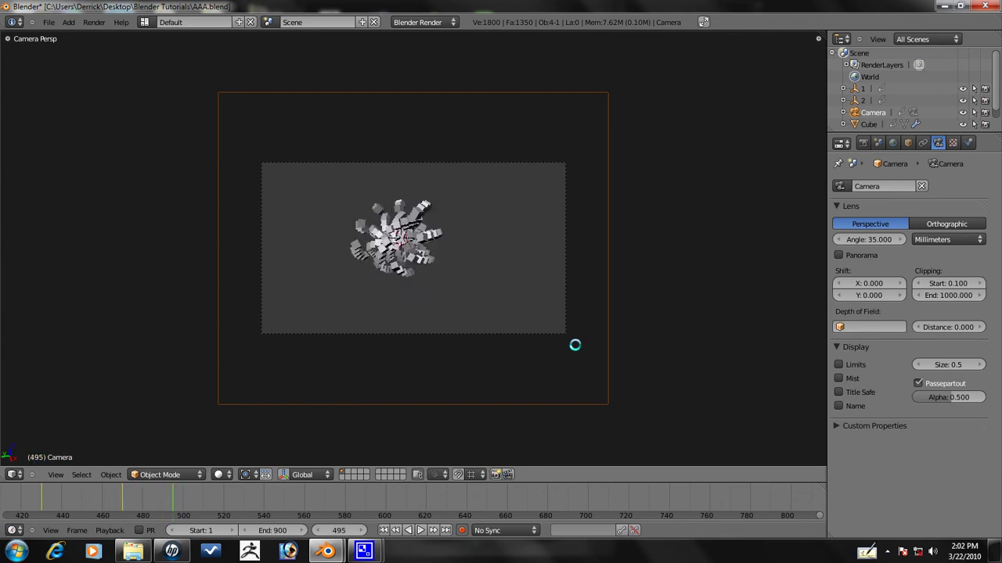
key(Right)
key(Right)
key(Right)
key(Right)
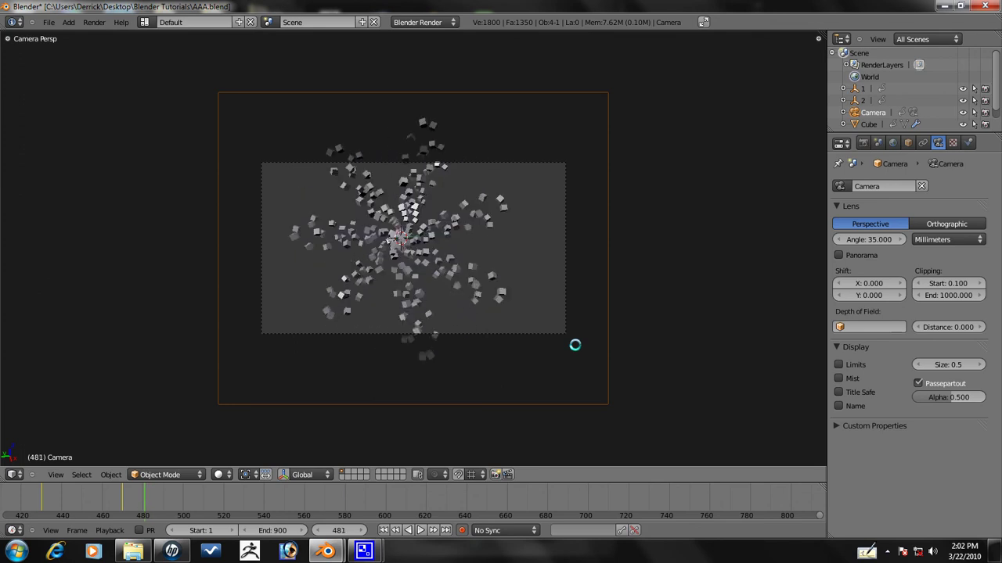
key(Right)
key(Right)
key(Right)
key(Right)
key(Right)
key(Right)
key(Right)
key(Right)
key(Right)
key(Right)
key(Right)
key(Right)
key(Right)
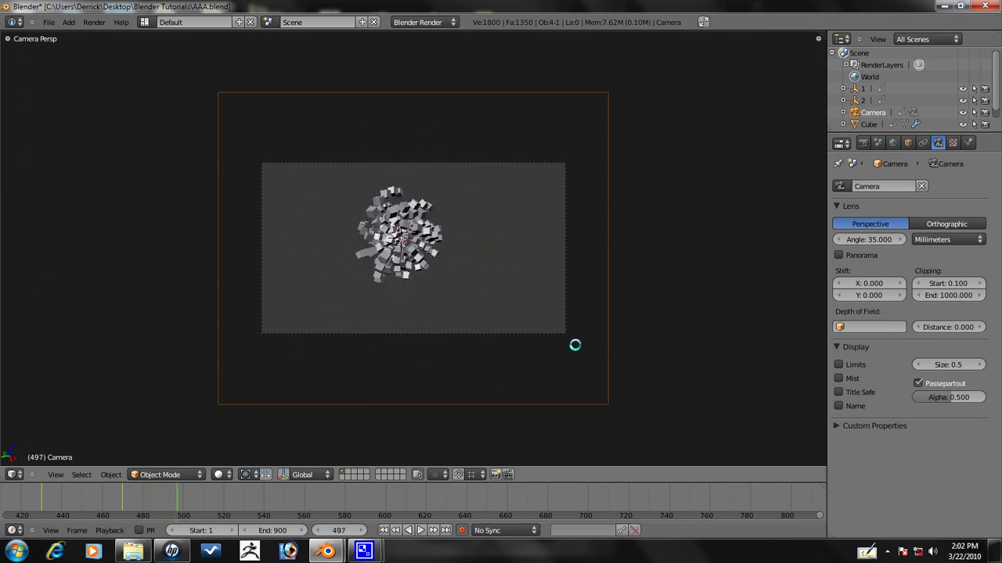
key(Left)
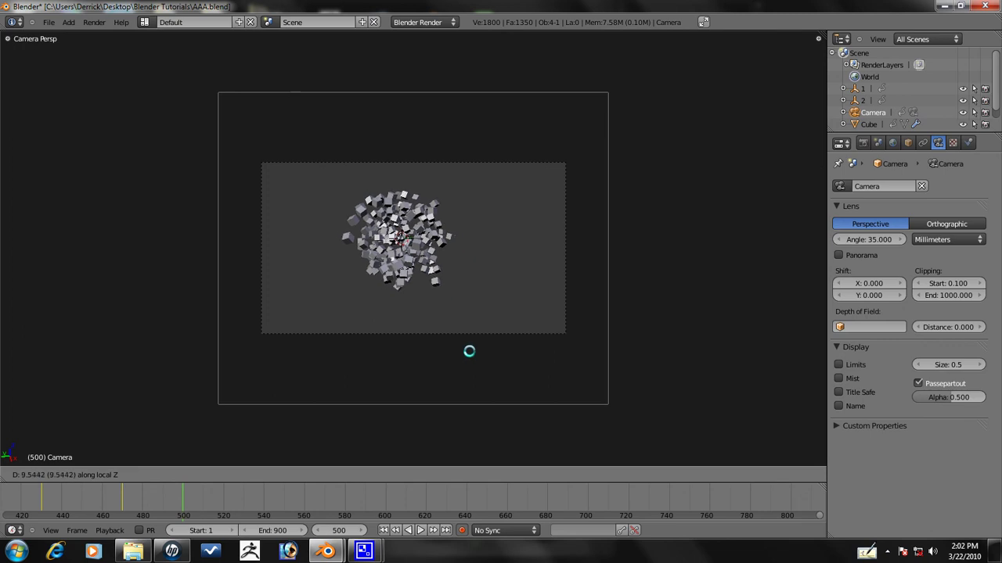
key(r)
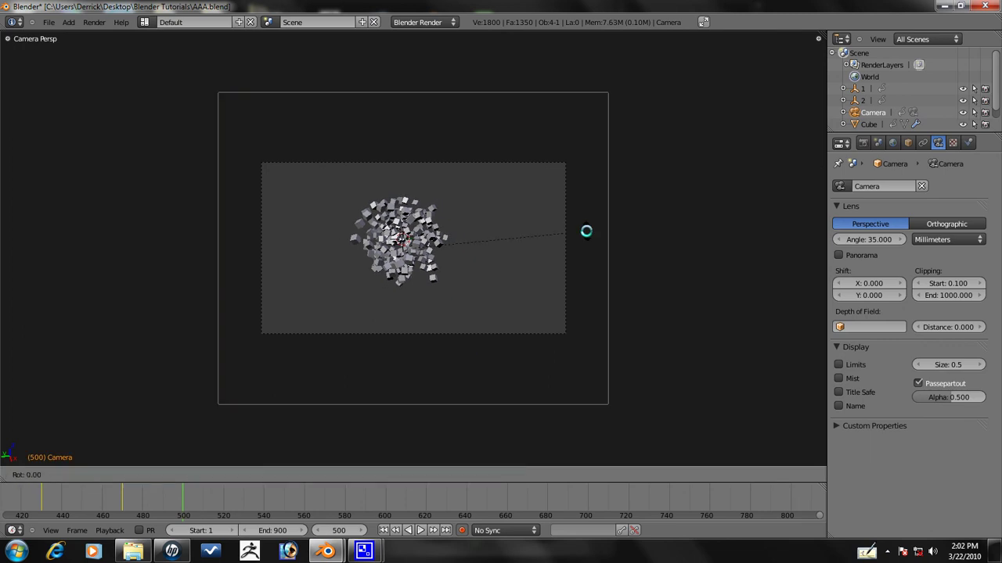
key(z)
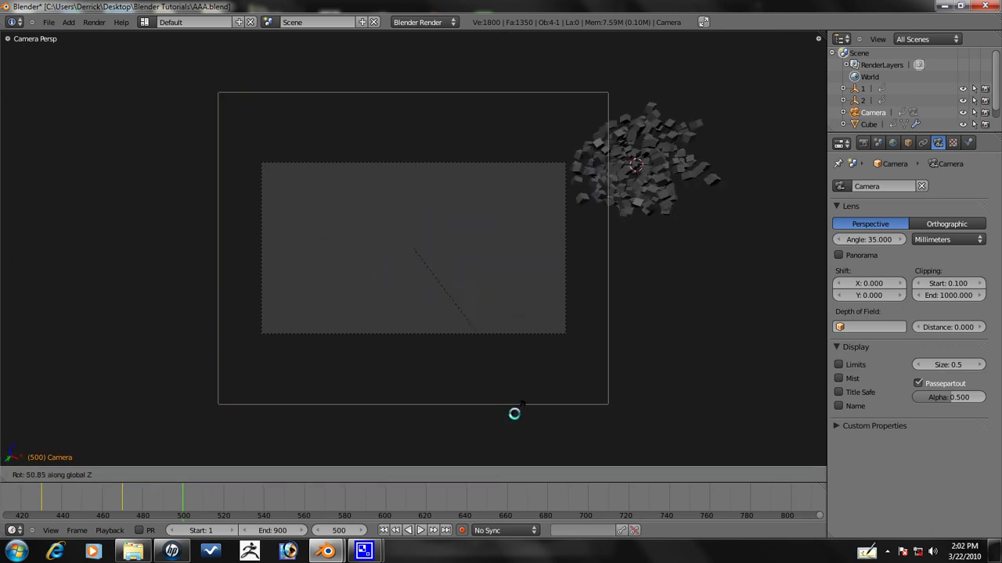
key(z)
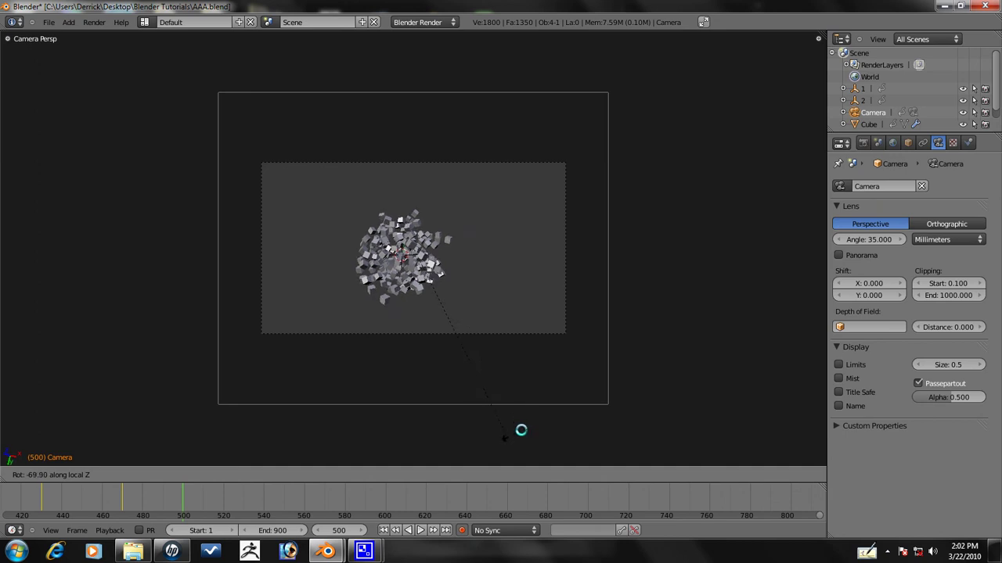
right_click(582, 291)
- Rotate the camera about the global Z axis at frame 500 and move it to bring the cube cluster back into frame
key(r)
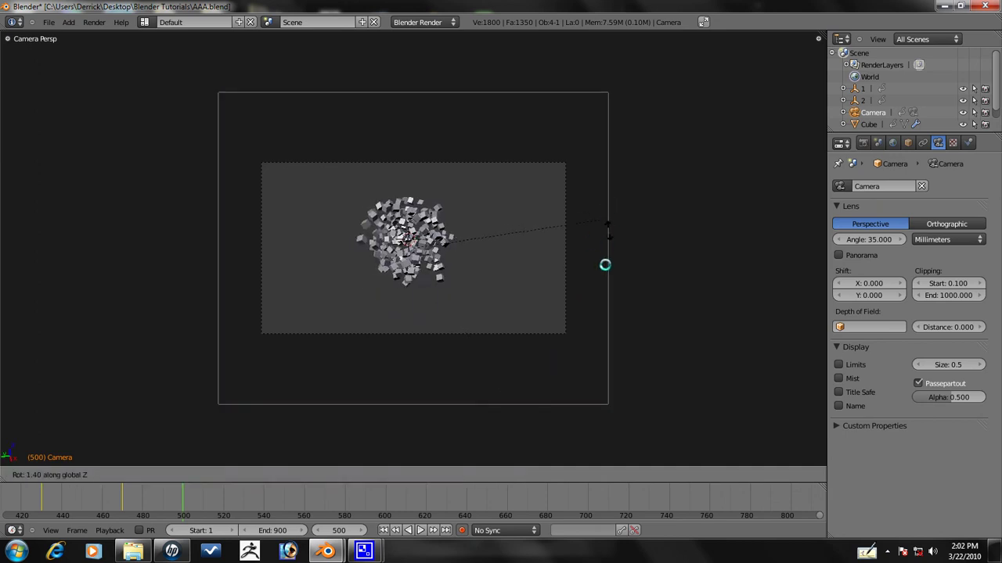
click(578, 371)
key(g)
click(2, 274)
key(g)
click(2, 338)
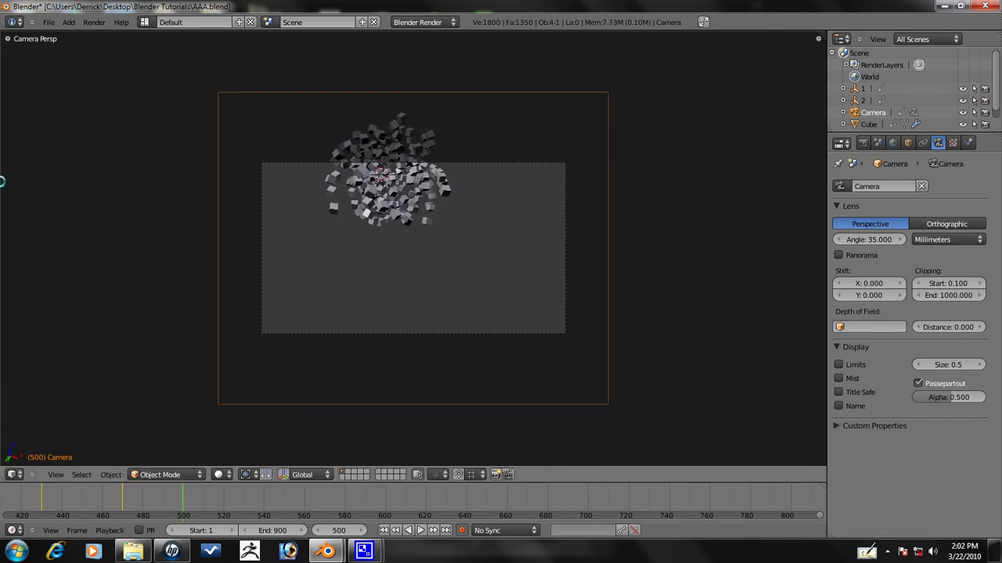
key(g)
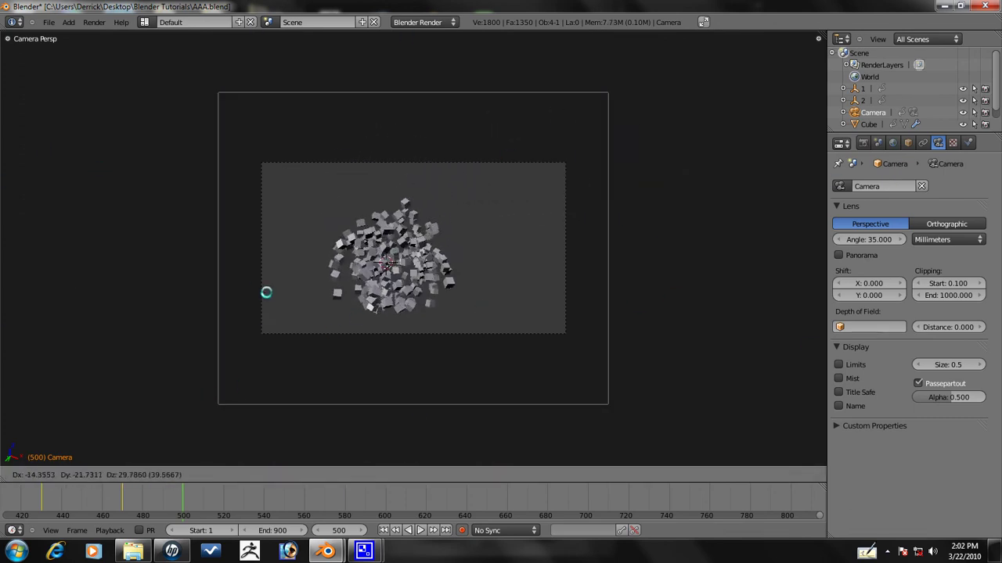
click(266, 292)
- Rotate the camera further about the global Z axis, recentre the cube cluster, and keyframe the camera at frame 500
key(r)
key(z)
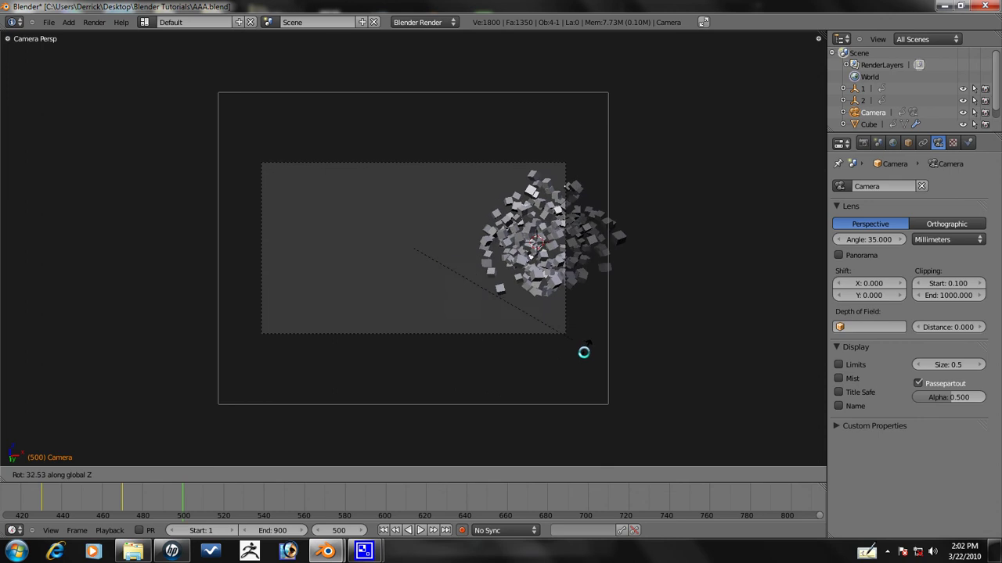
click(363, 316)
key(g)
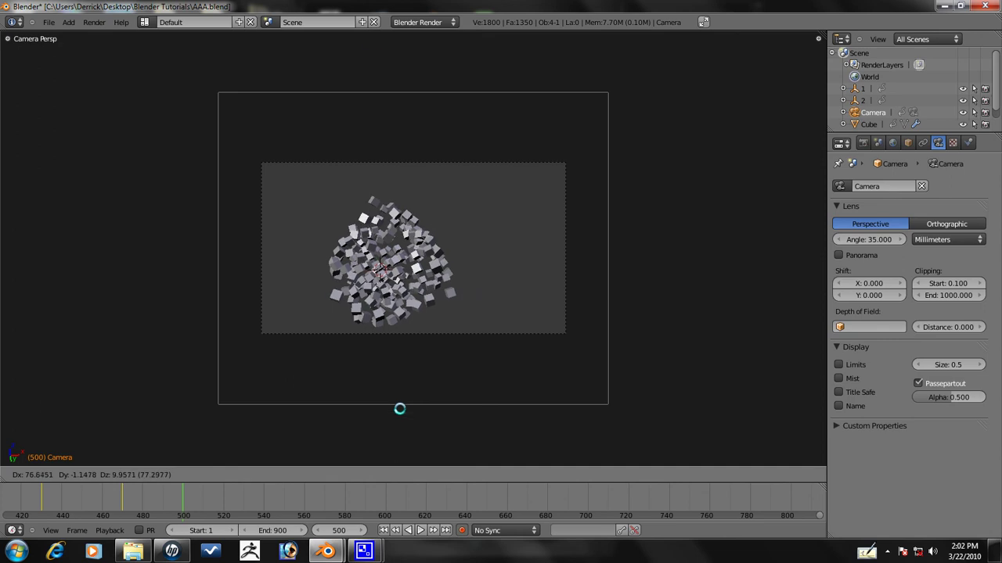
click(242, 215)
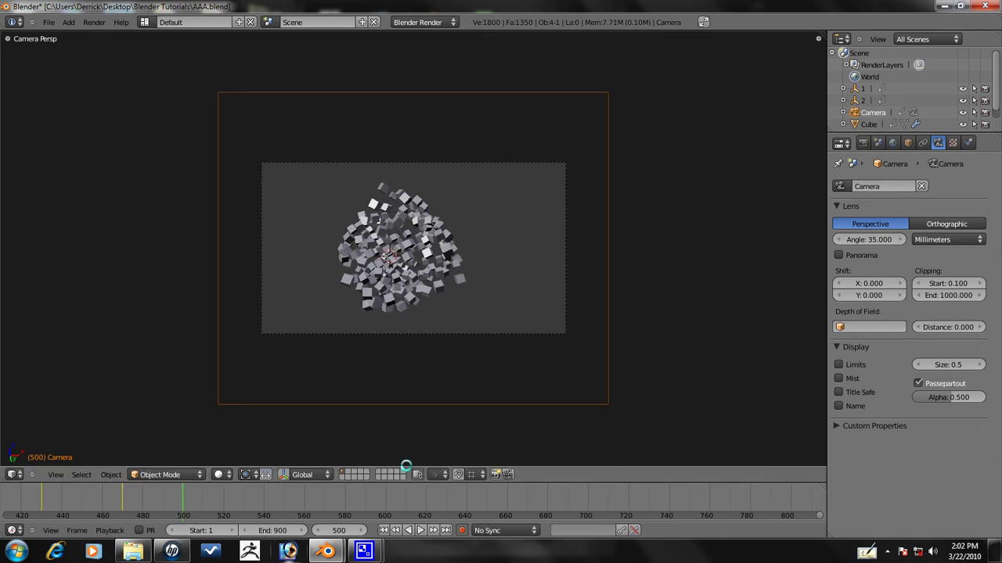
- Select the cube array, go to its next keyframe at frame 530, and select the camera there
right_click(468, 251)
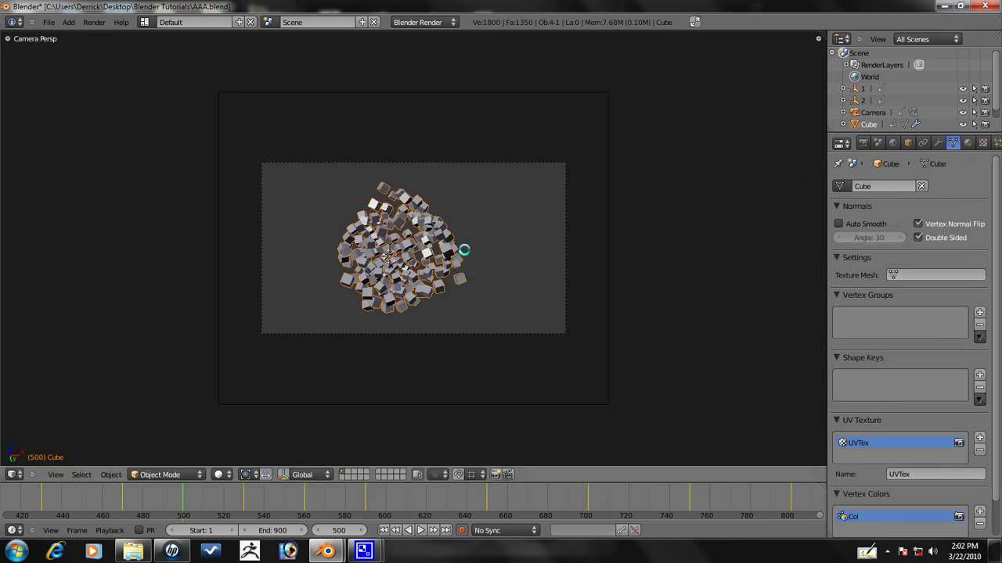
key(alt+a)
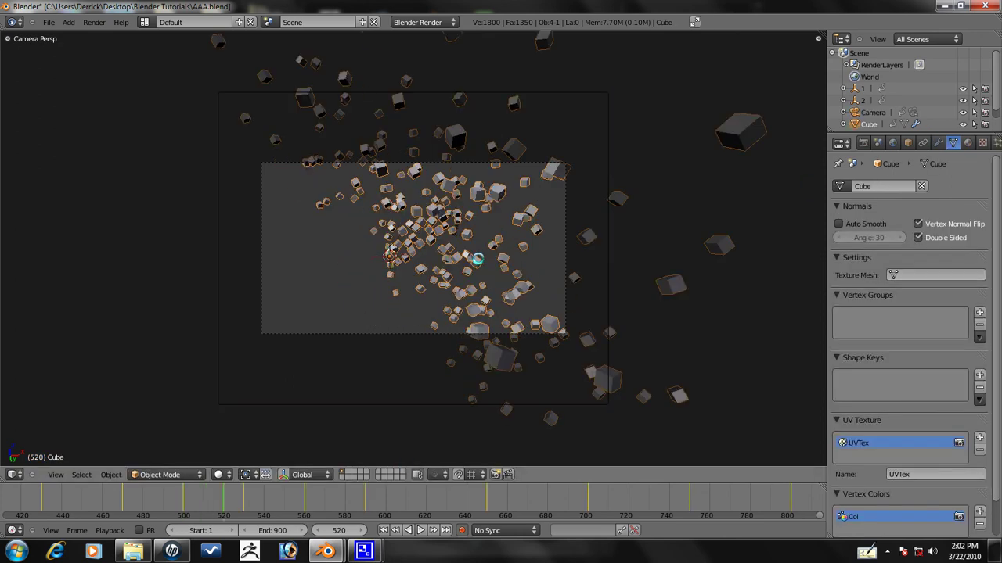
click(283, 498)
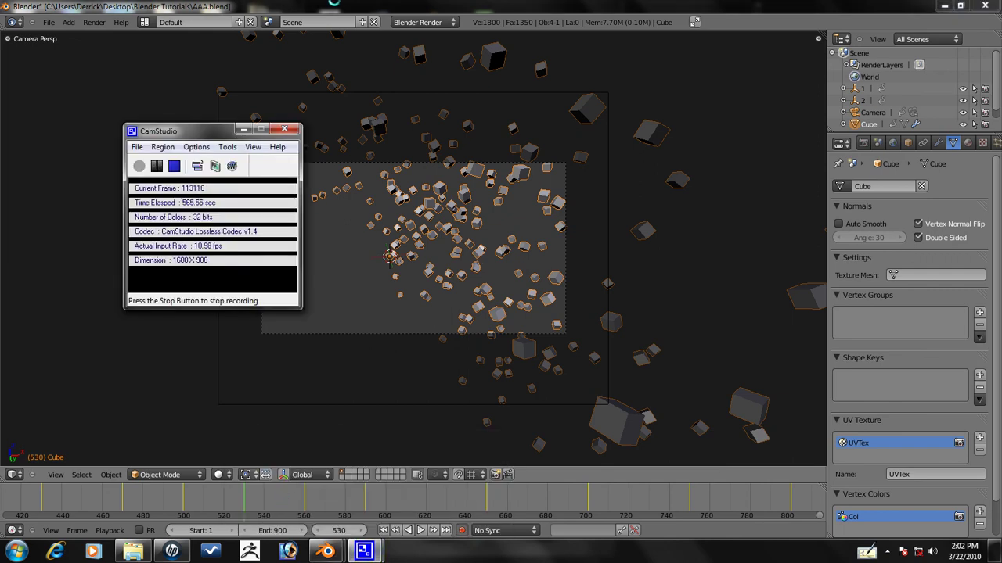
click(333, 4)
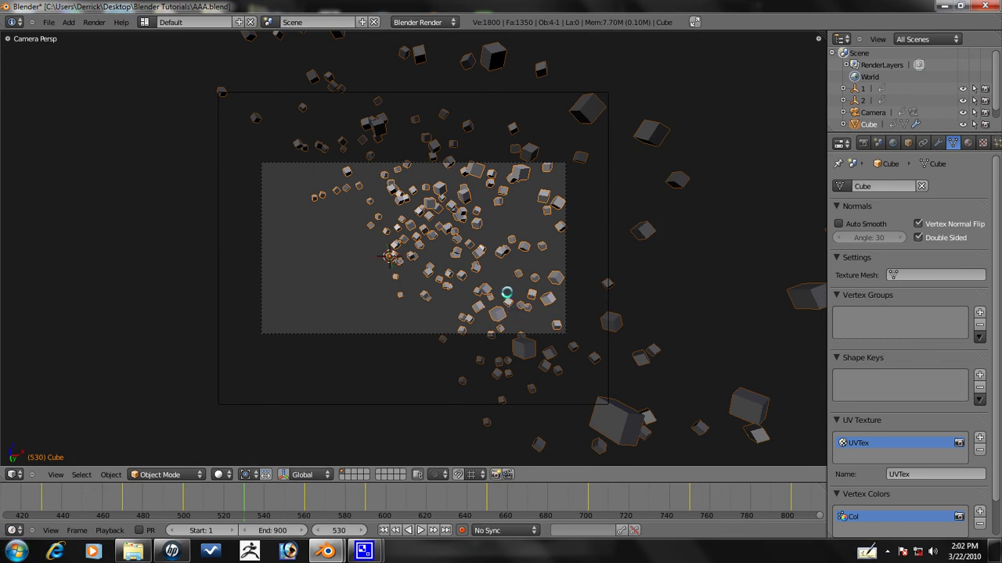
scroll(508, 299, down, 2)
key(Down)
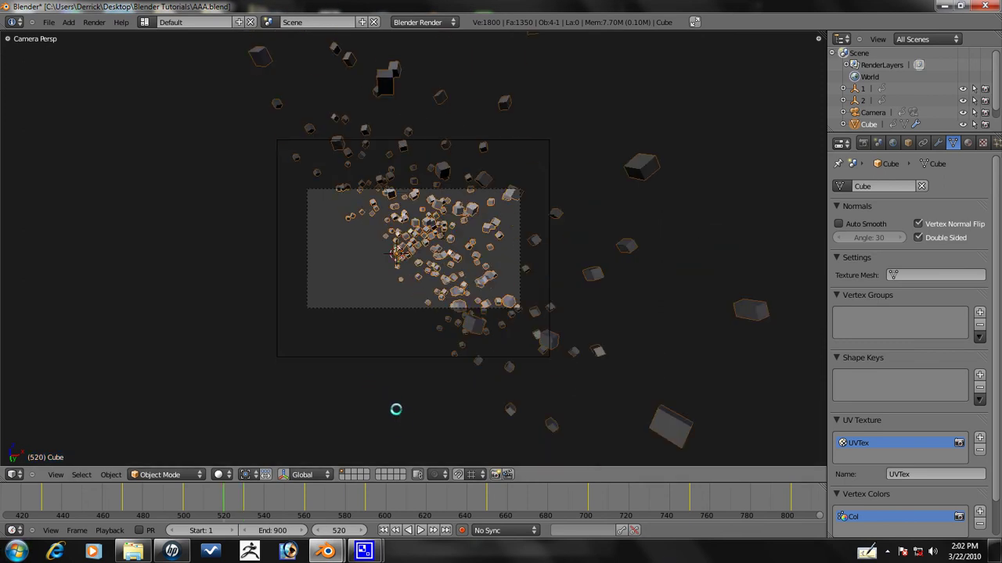
key(Up)
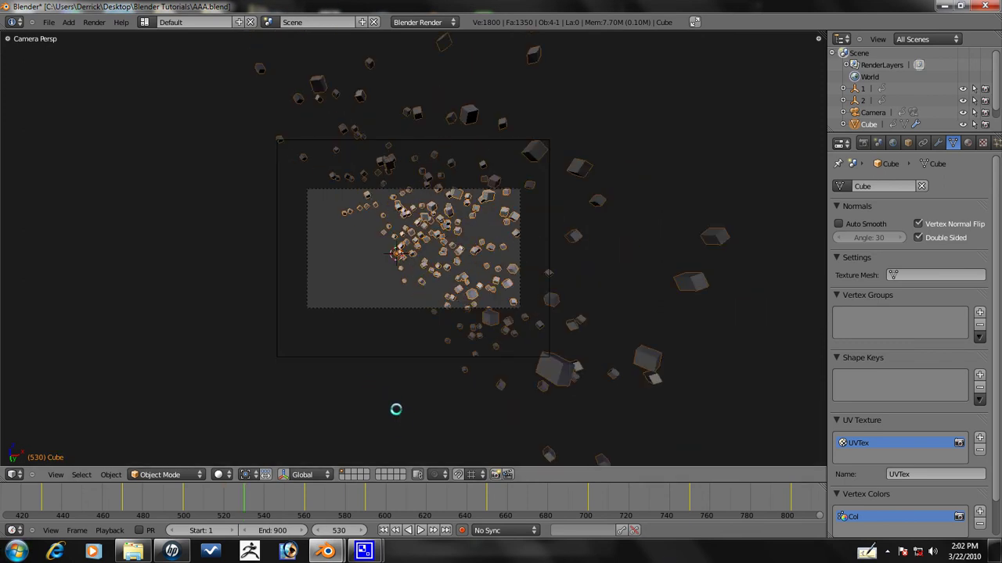
right_click(372, 357)
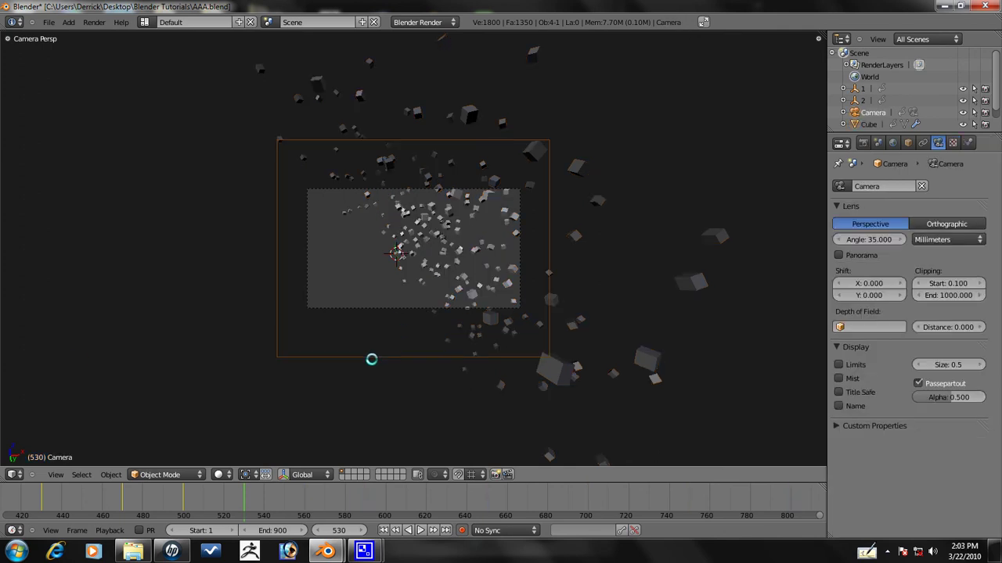